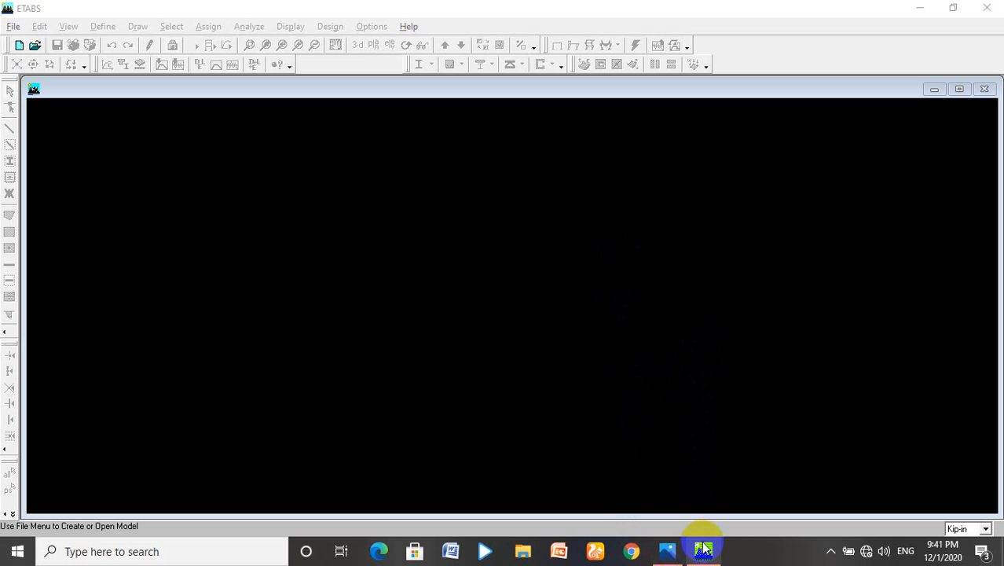
- Review the slab practice problem image in Photos for the plan dimensions, story height, materials, sections and loads
mouse_move(703, 549)
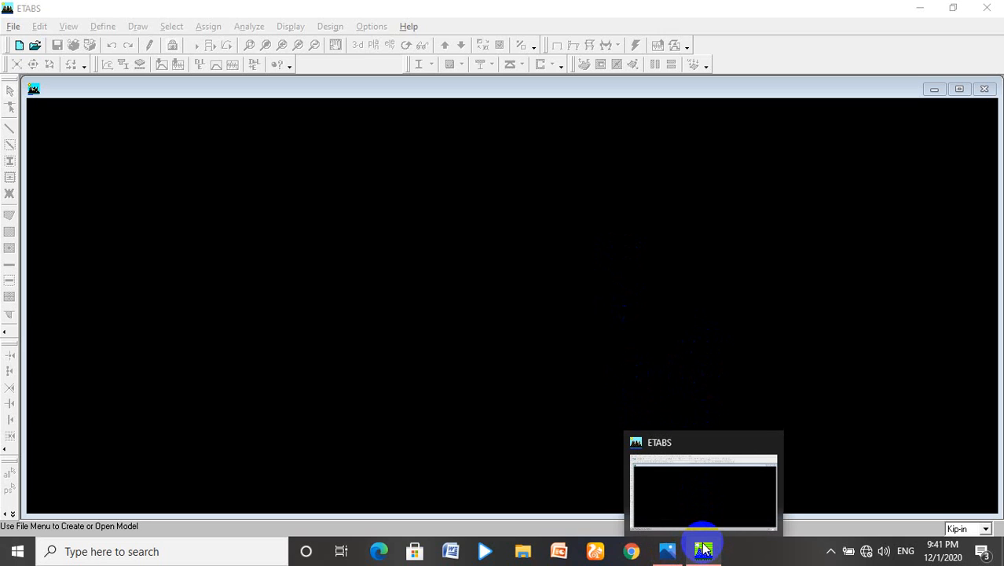
mouse_move(672, 552)
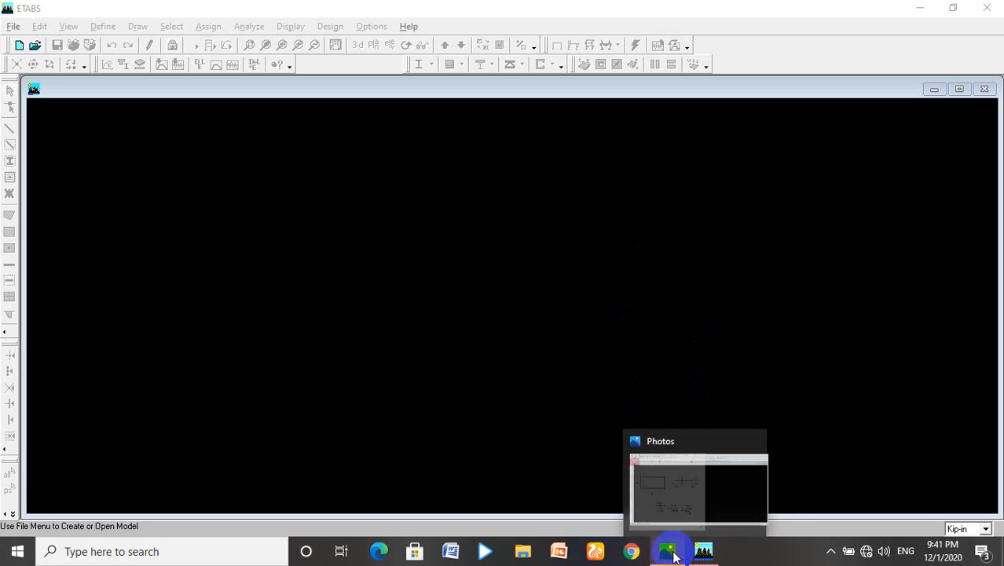
click(670, 552)
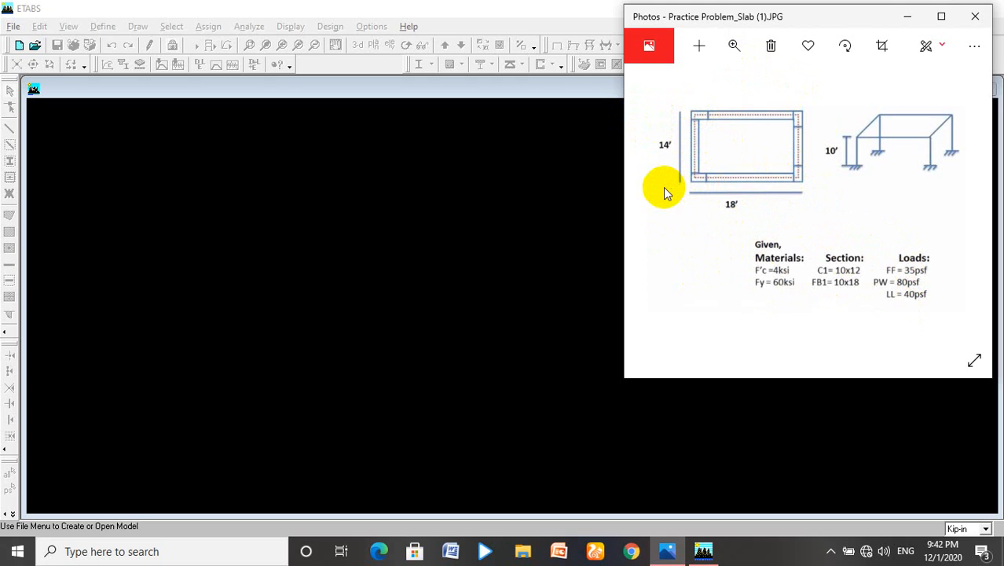
click(468, 333)
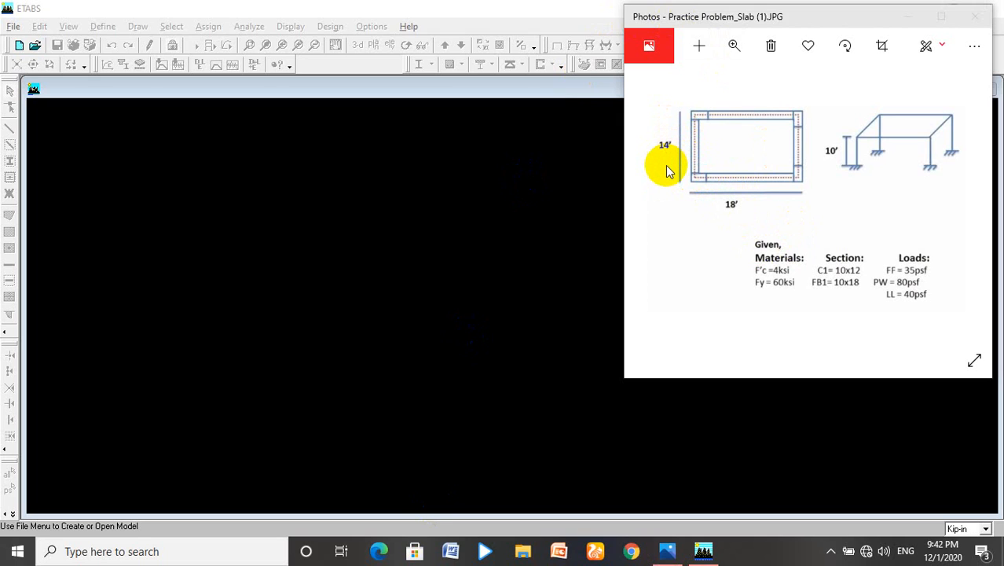
click(907, 19)
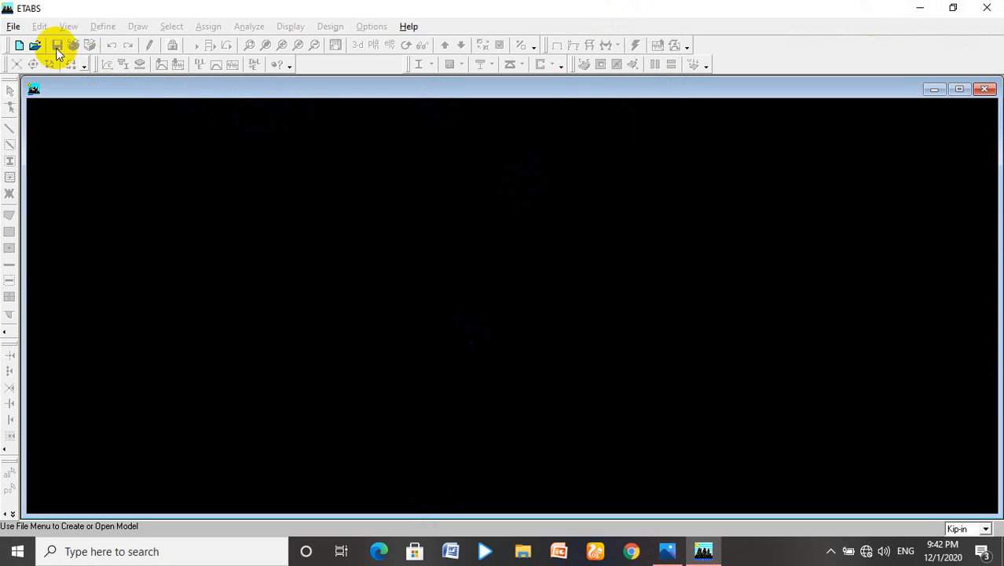
- Create a new ETABS model without initializing it from an existing .edb file
click(15, 27)
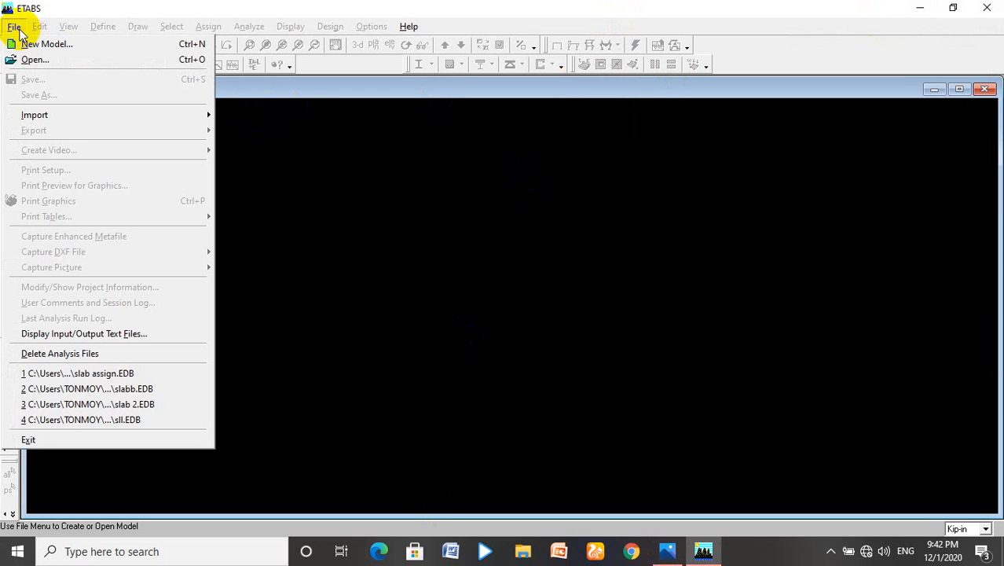
click(17, 30)
click(13, 26)
click(13, 26)
click(12, 26)
click(16, 42)
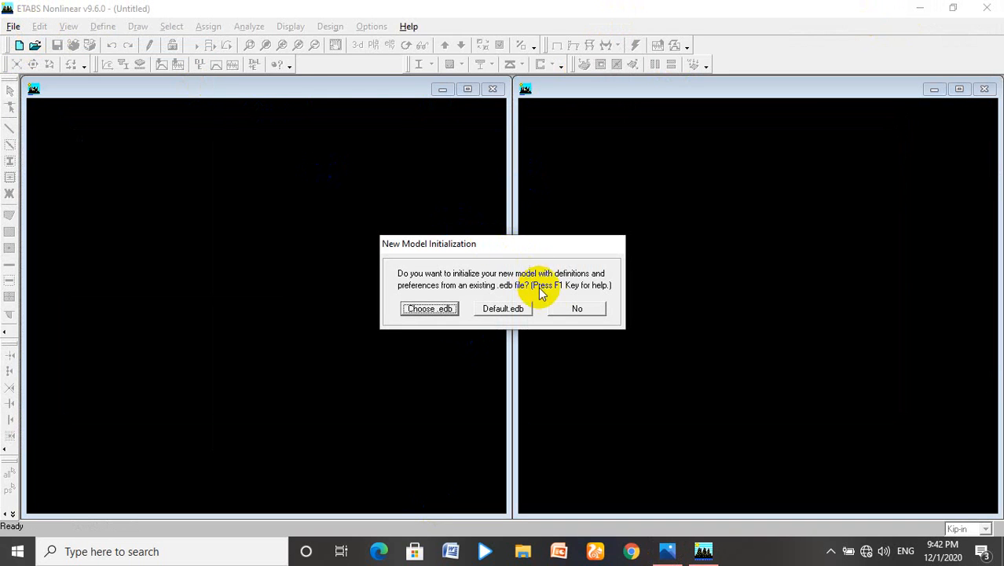
click(561, 309)
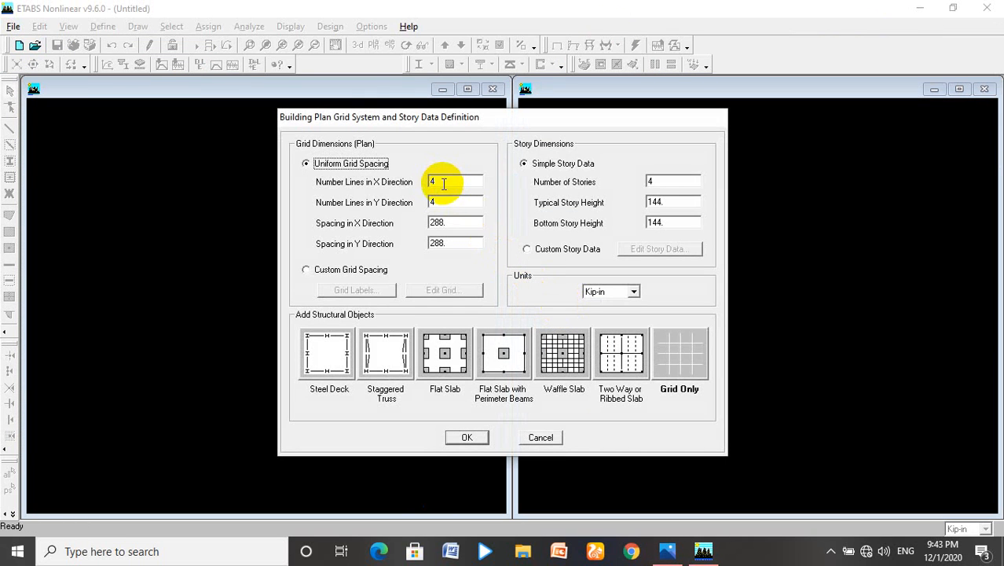
- Set the units to Kip-ft and define a uniform grid with 2 lines each way, spaced 18 ft in X and 14 ft in Y
click(633, 292)
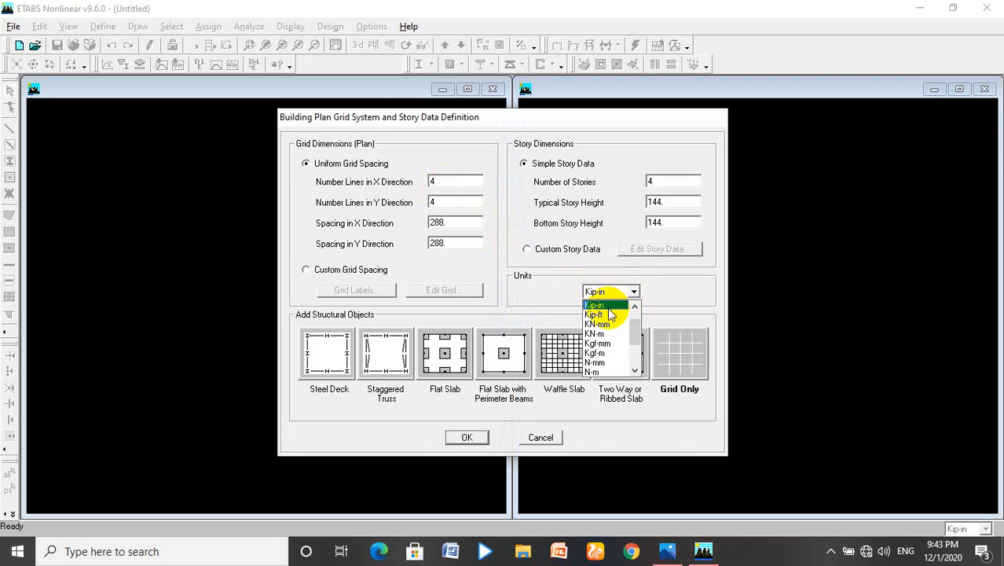
click(608, 315)
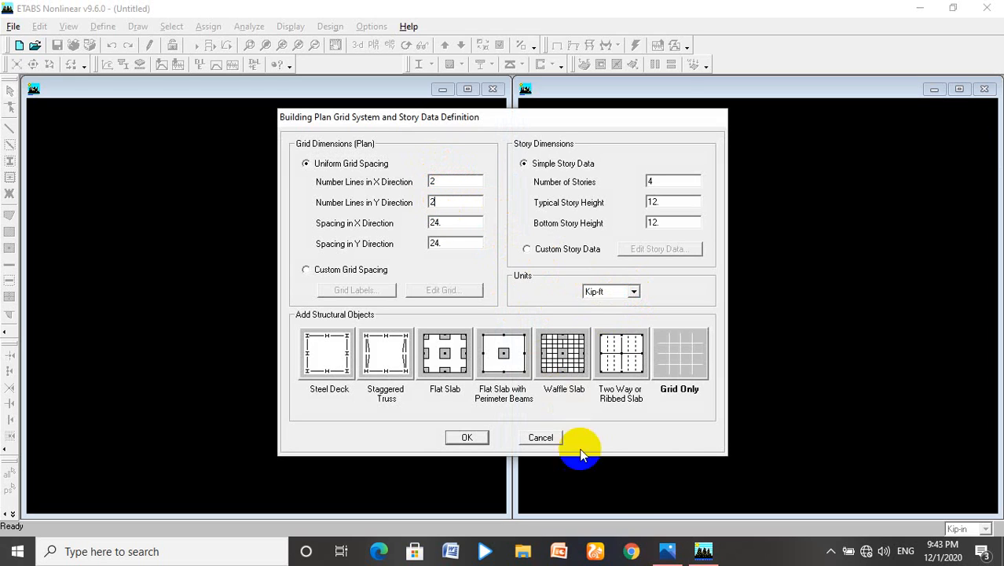
click(667, 551)
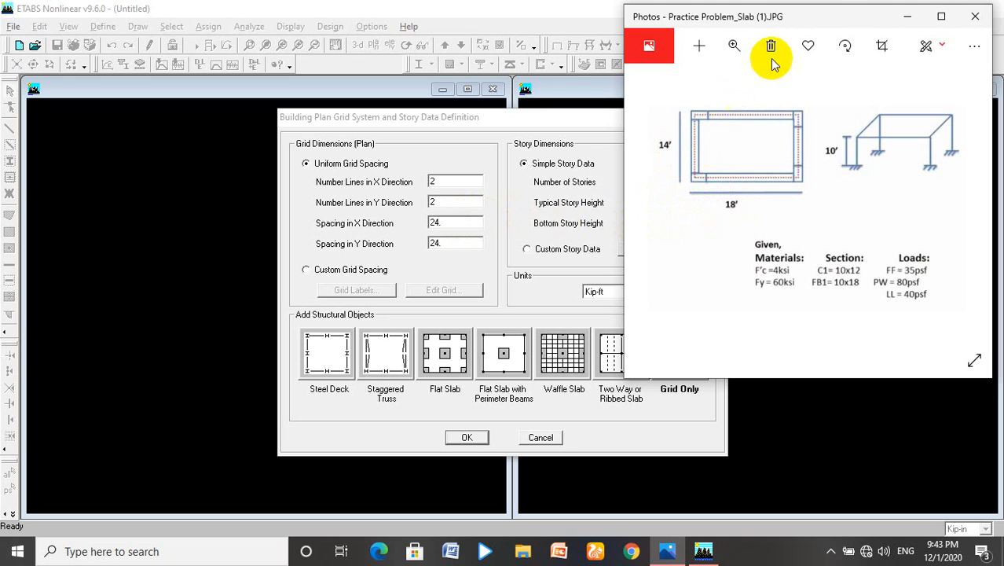
click(907, 17)
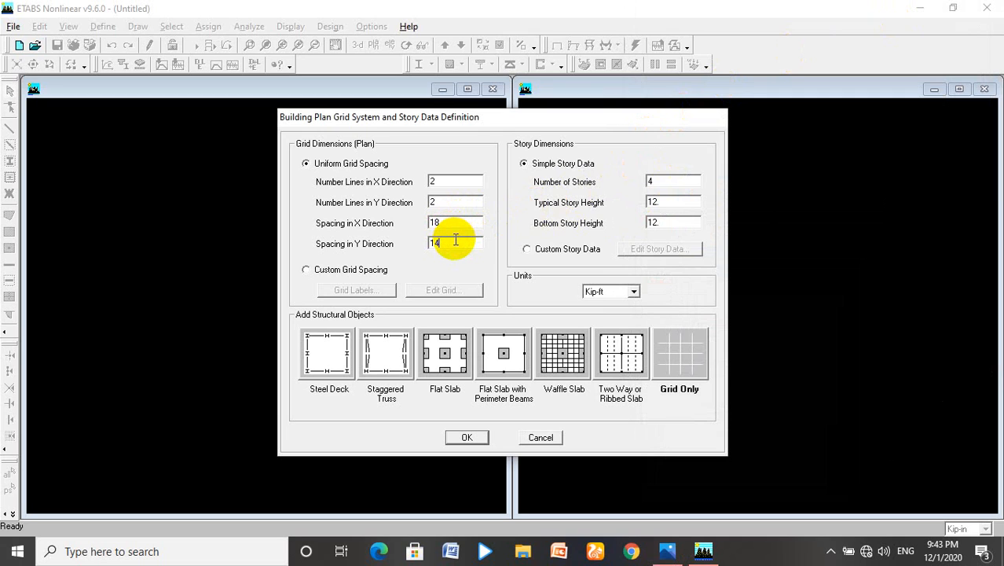
- Set 1 story with typical and bottom story heights of 10 ft, and generate the model as Grid Only
click(666, 181)
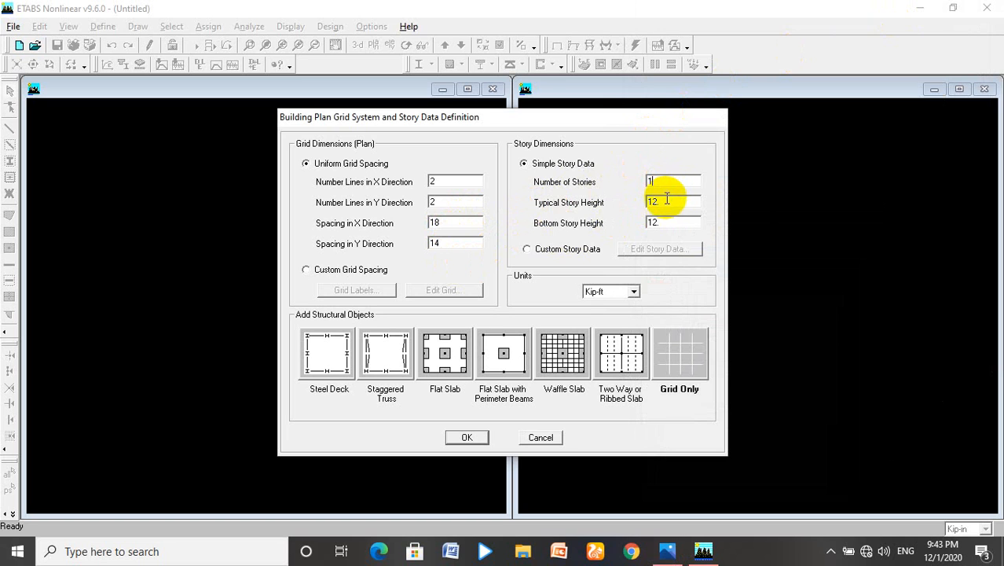
click(667, 550)
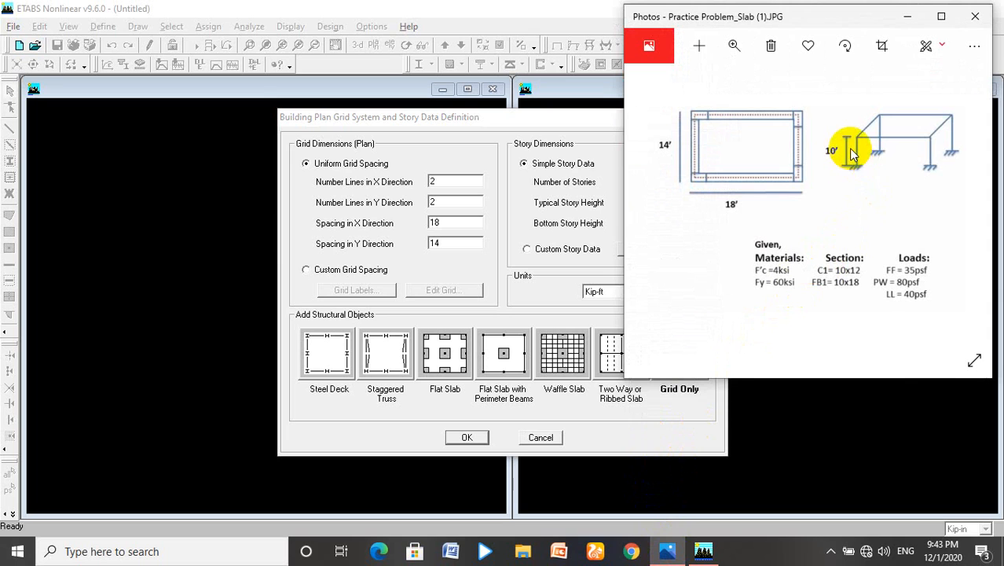
click(907, 16)
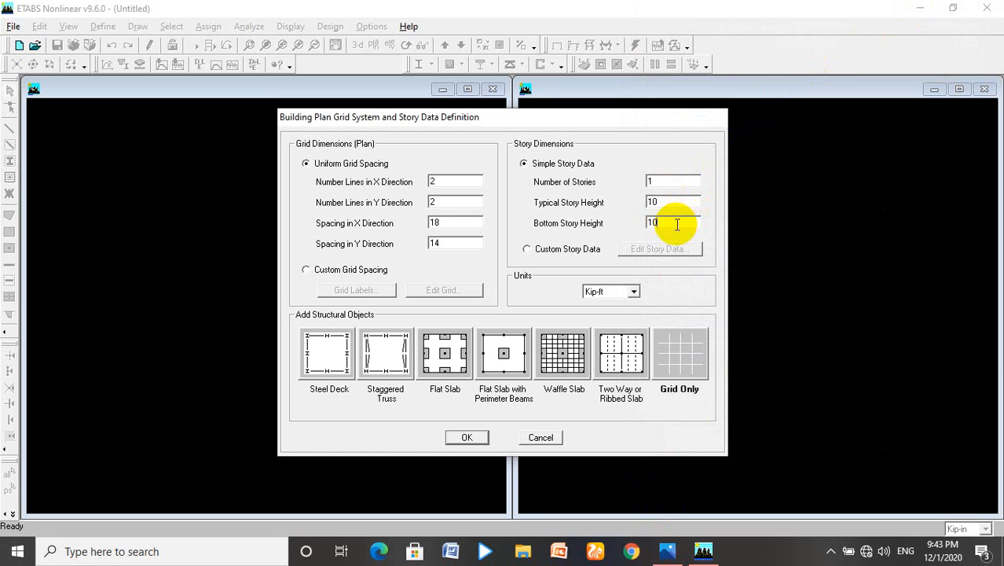
click(689, 357)
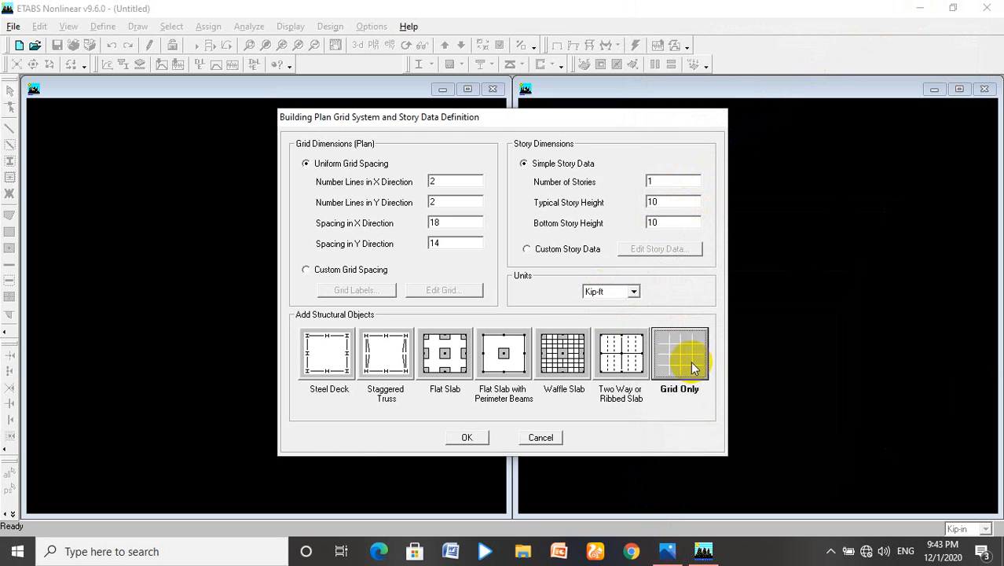
click(466, 437)
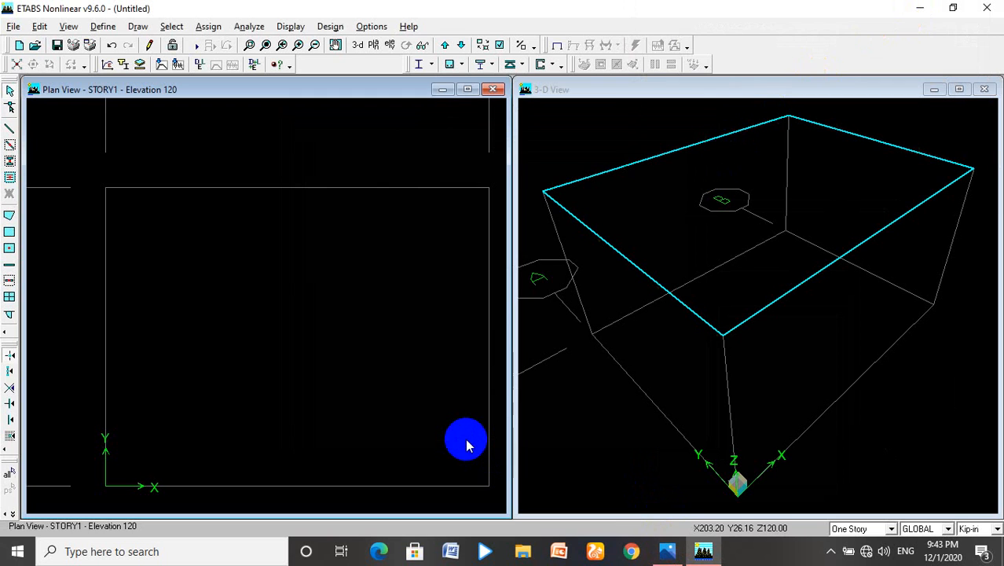
- Check the CONC material's concrete strength and reinforcement yield stresses against the practice problem image, and accept the material definition
click(315, 48)
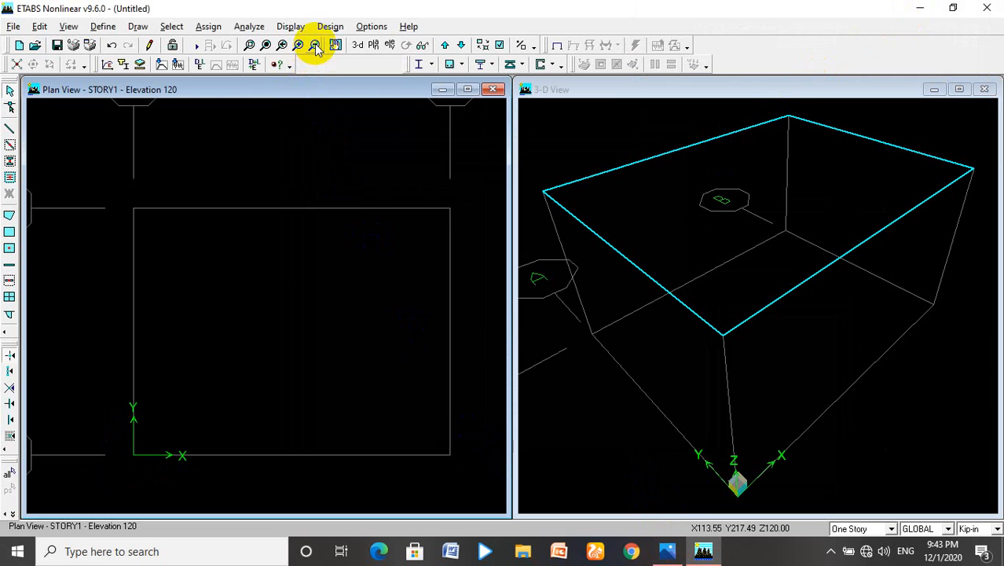
click(315, 47)
mouse_move(705, 554)
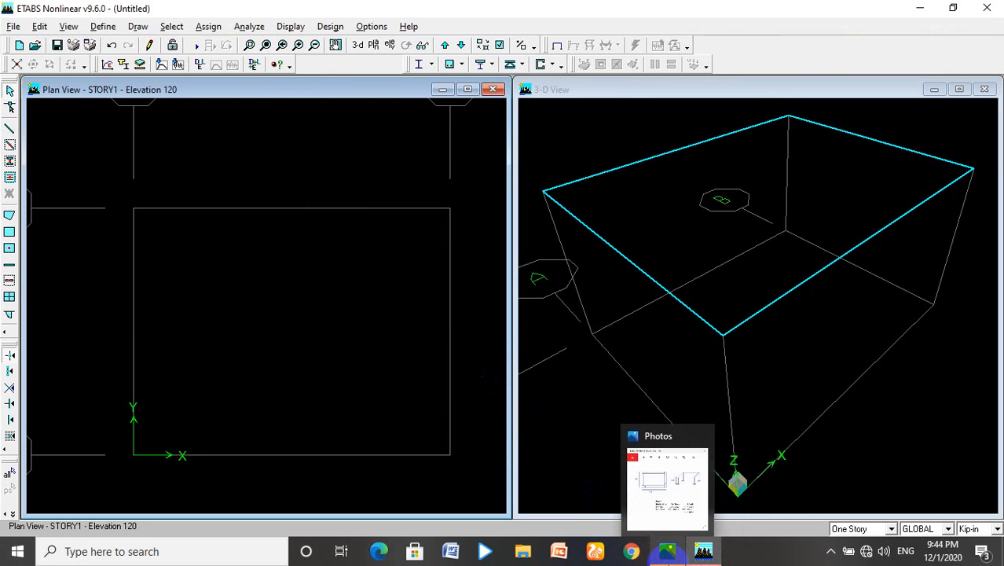
click(666, 552)
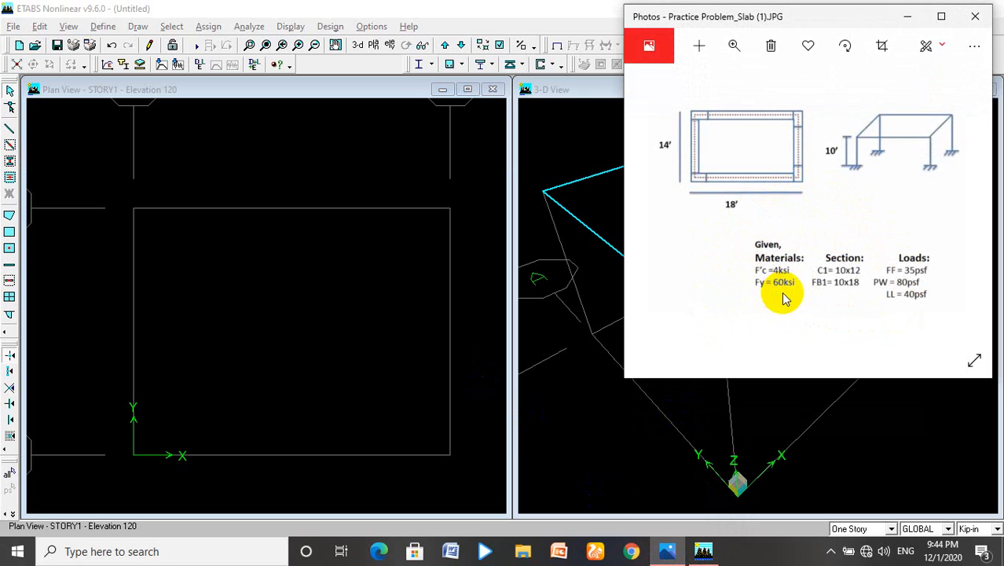
click(909, 19)
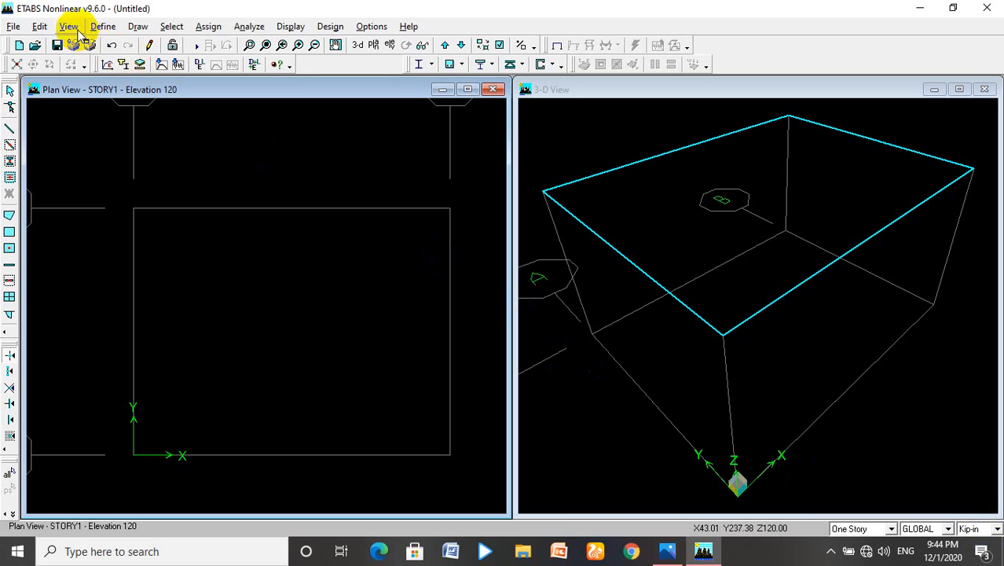
click(43, 28)
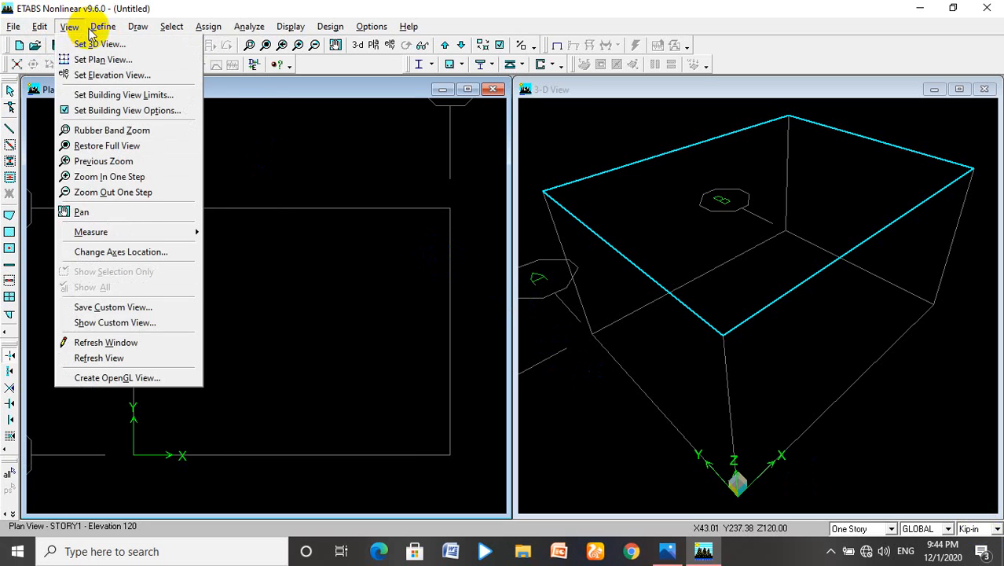
mouse_move(98, 28)
click(121, 45)
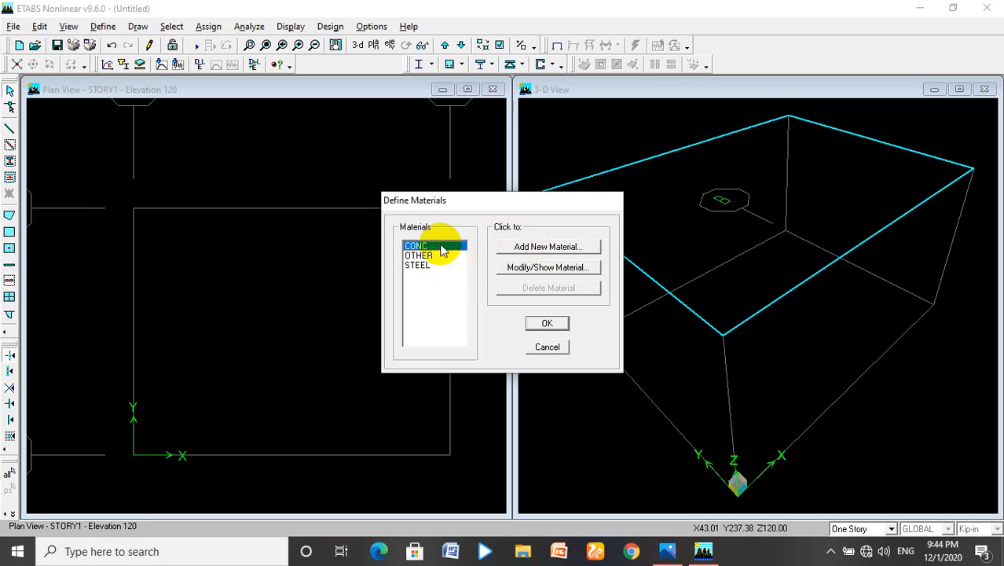
click(533, 269)
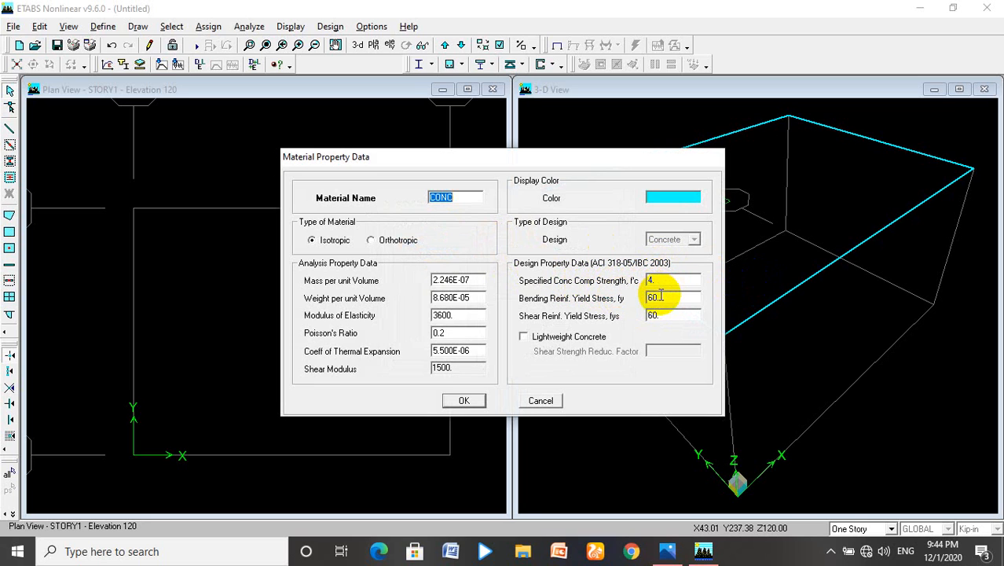
mouse_move(669, 554)
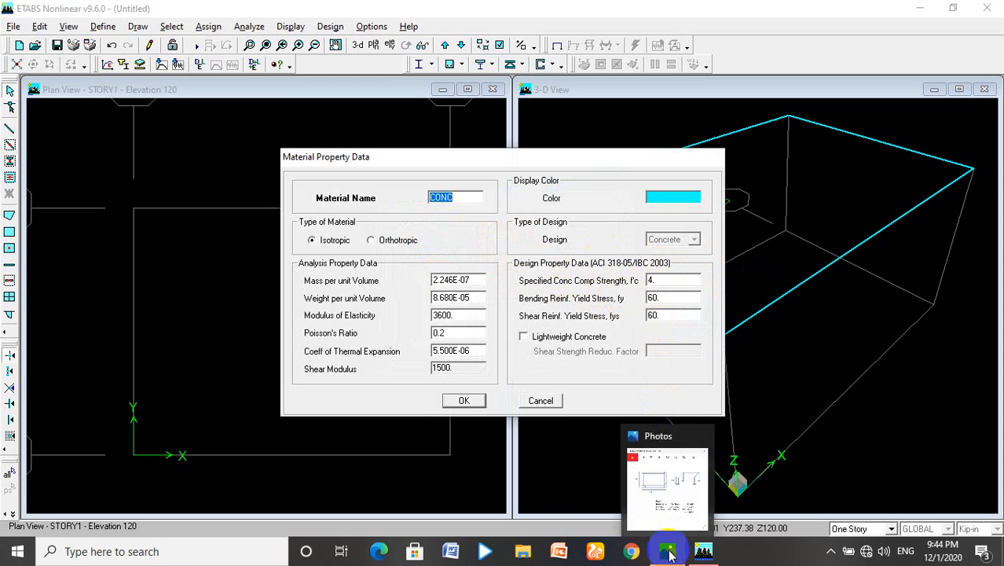
click(669, 555)
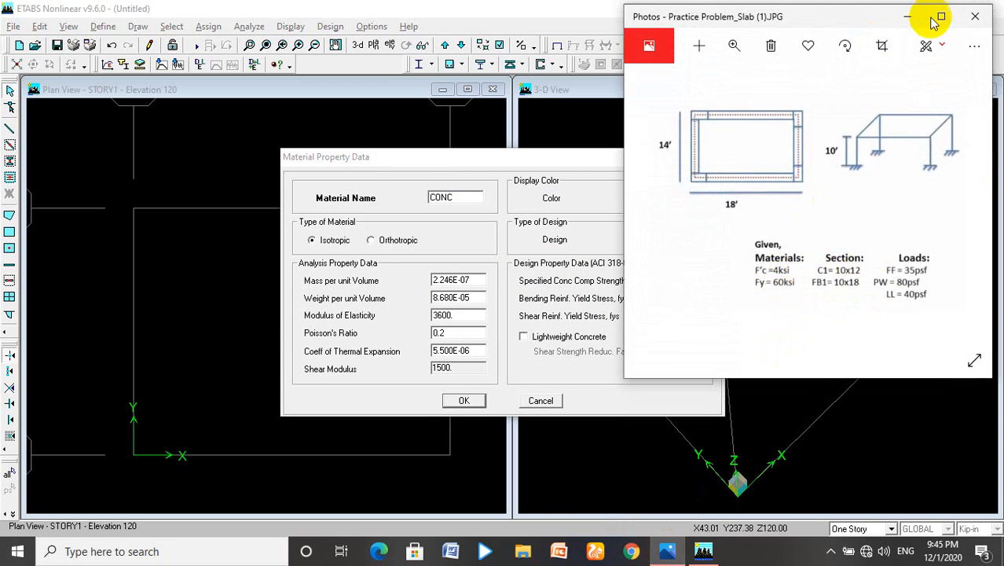
click(907, 16)
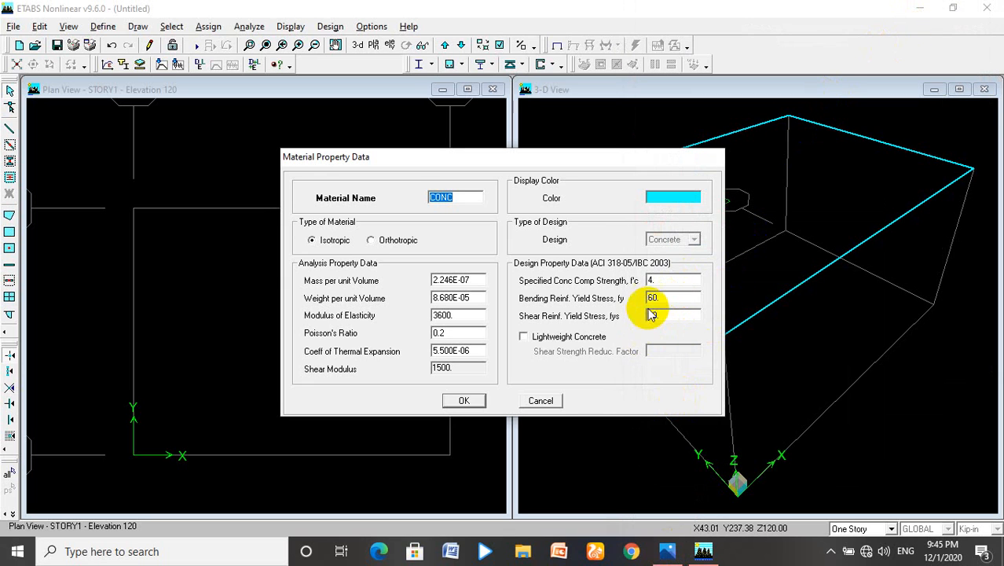
click(464, 399)
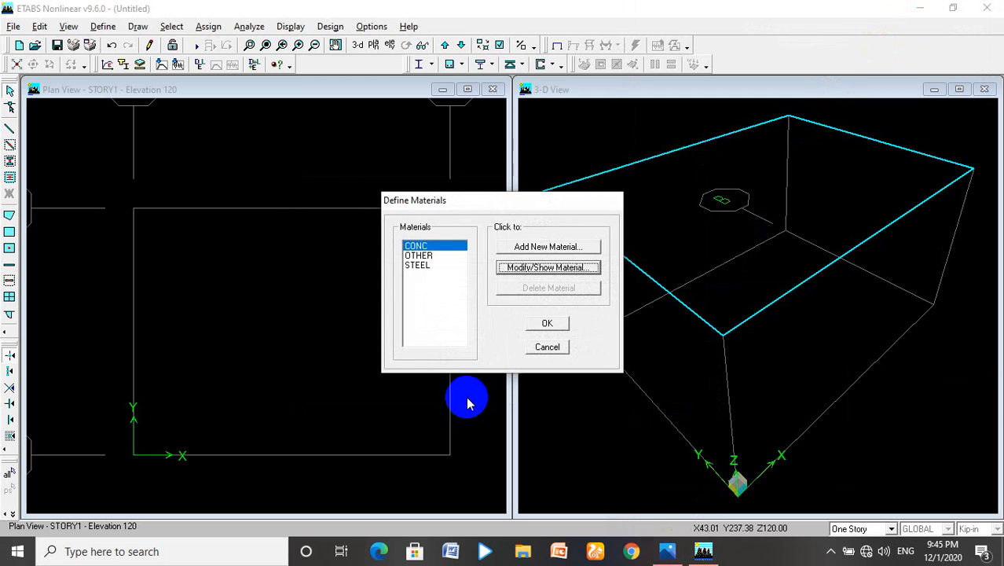
click(548, 325)
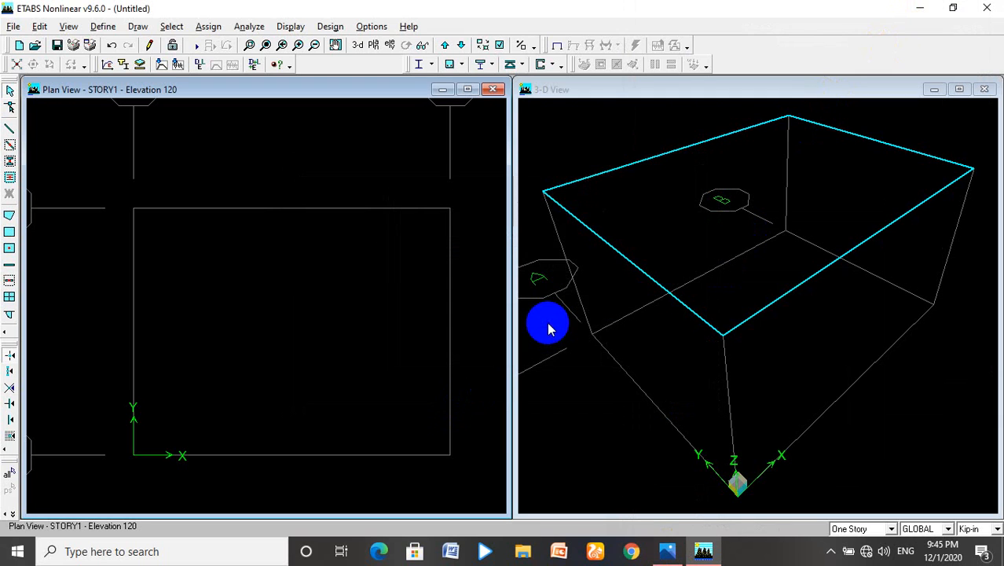
- Check the column and beam section sizes in the practice problem image in Photos and return to ETABS
click(667, 551)
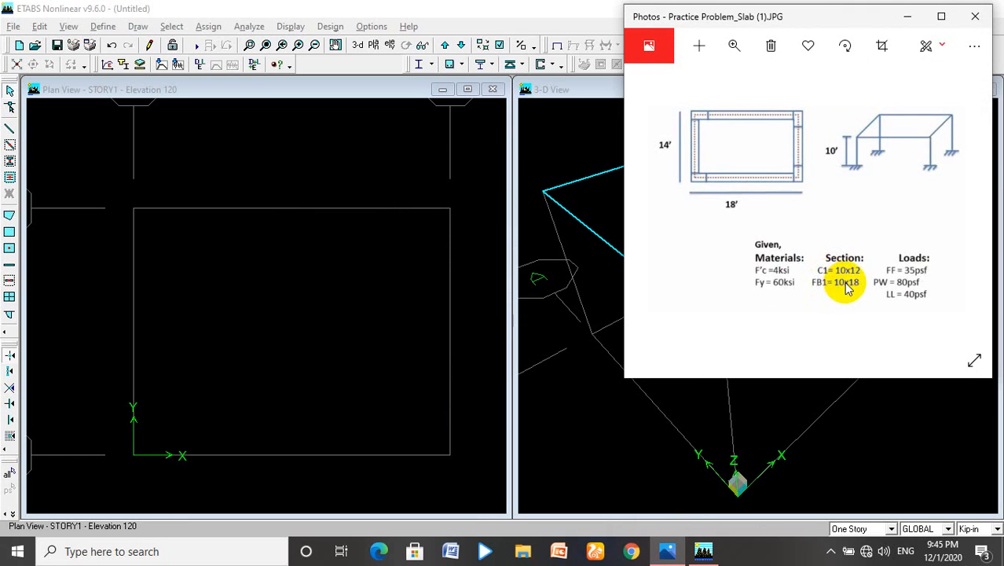
click(908, 18)
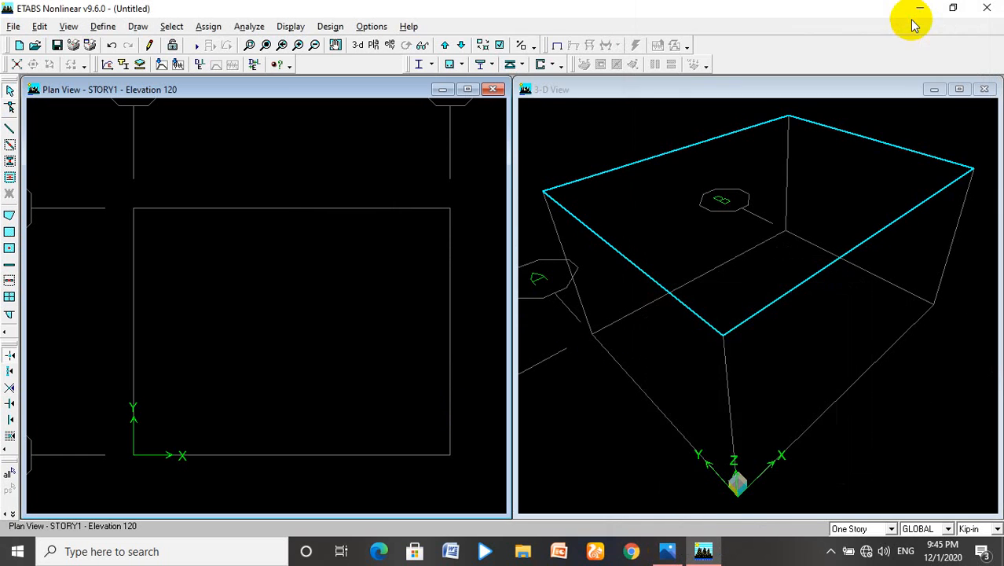
click(269, 201)
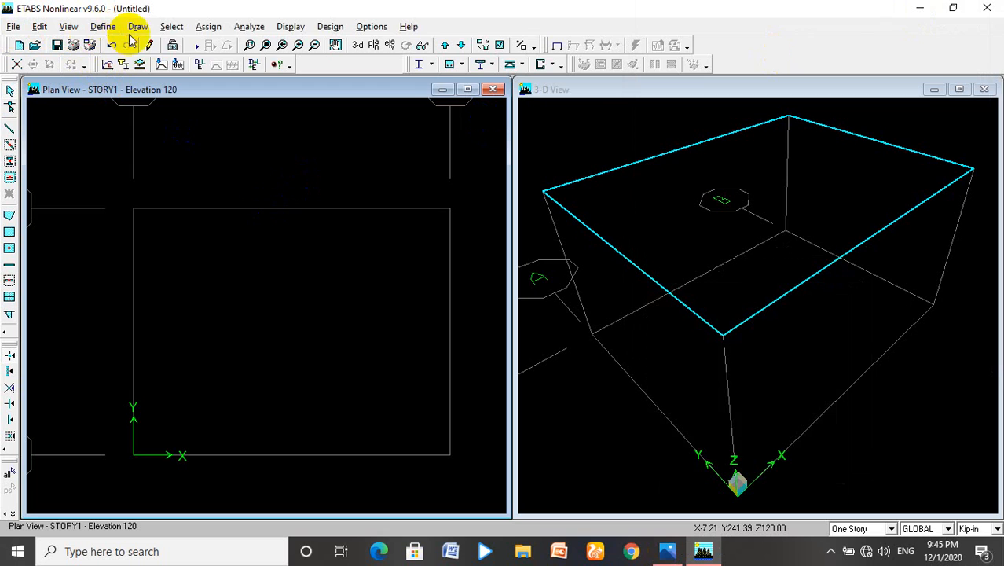
- Delete all the default frame sections from the frame properties list except W44X335
click(103, 27)
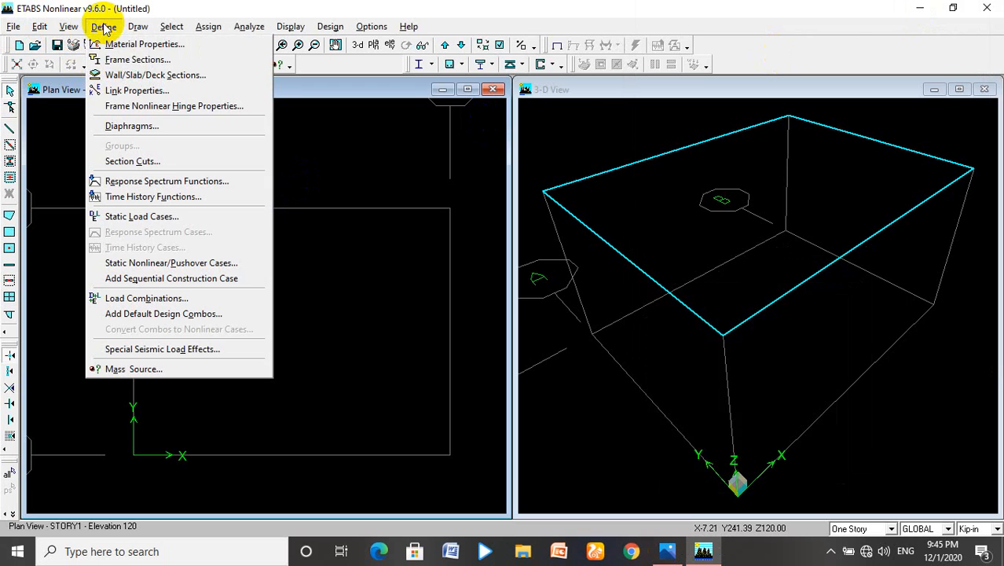
click(125, 63)
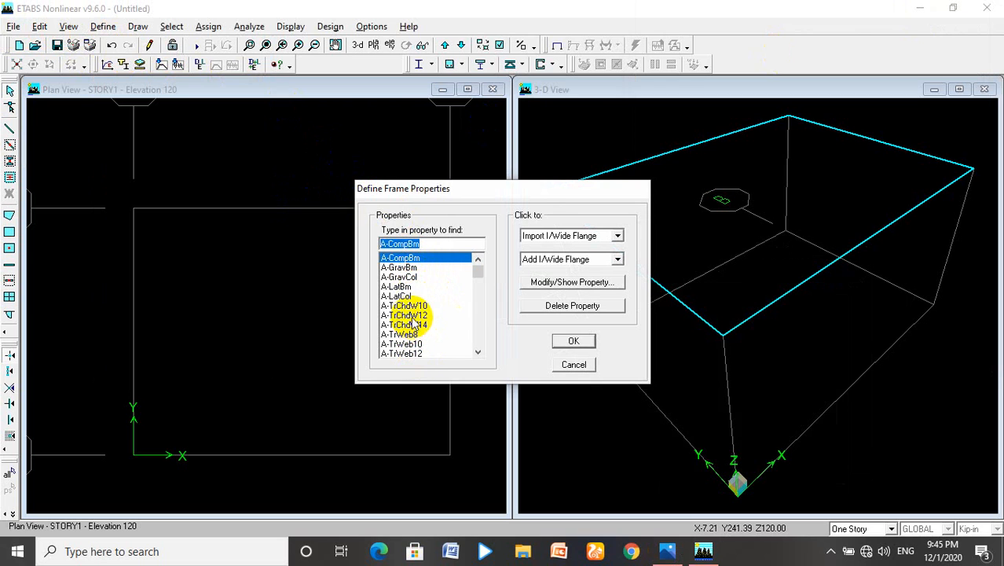
click(390, 264)
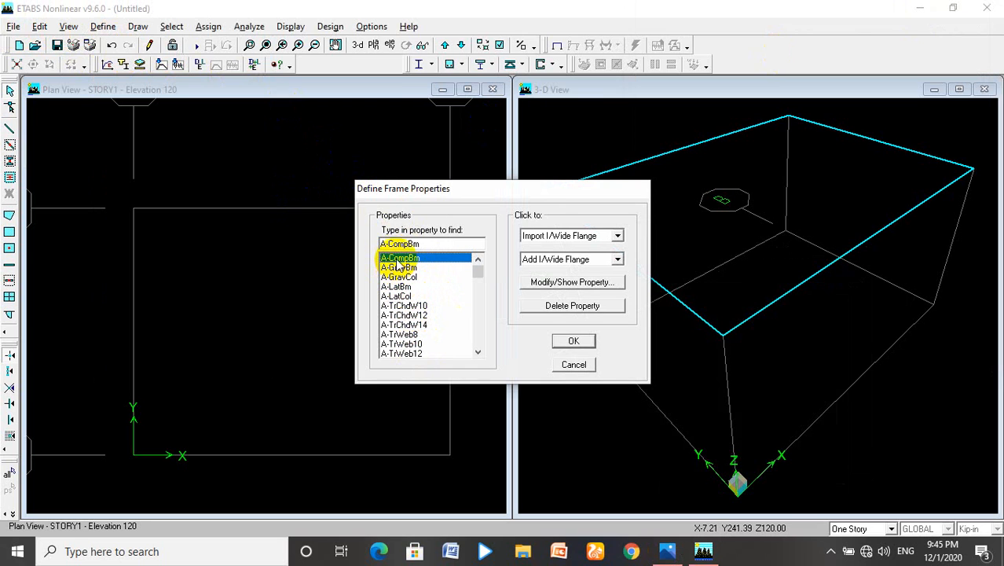
click(404, 268)
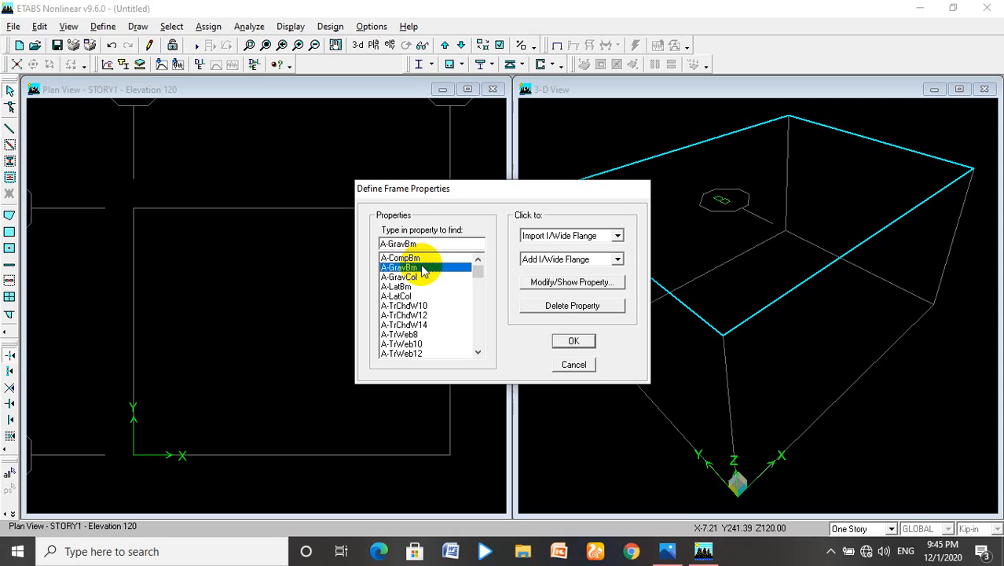
drag(384, 261, 428, 378)
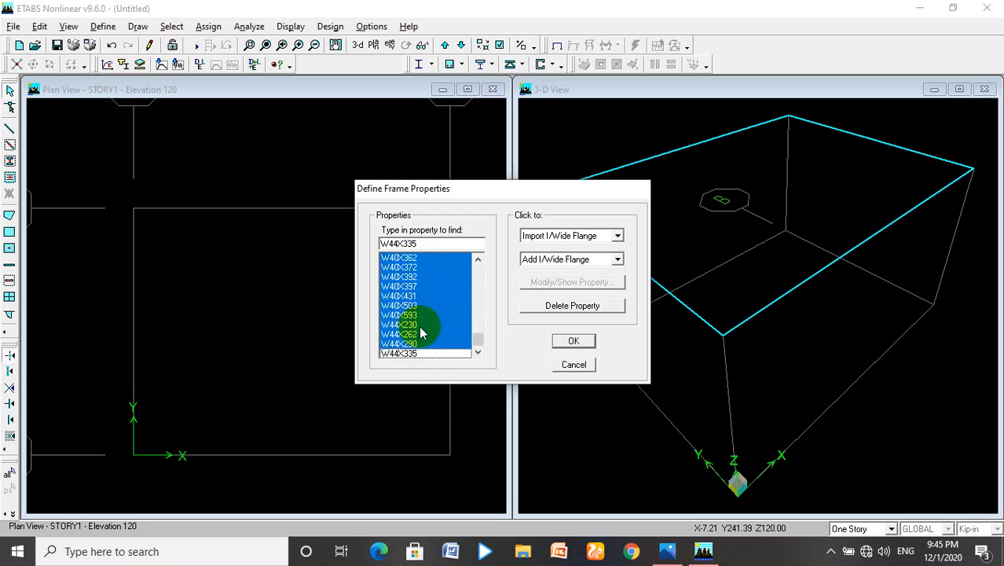
drag(425, 326, 424, 335)
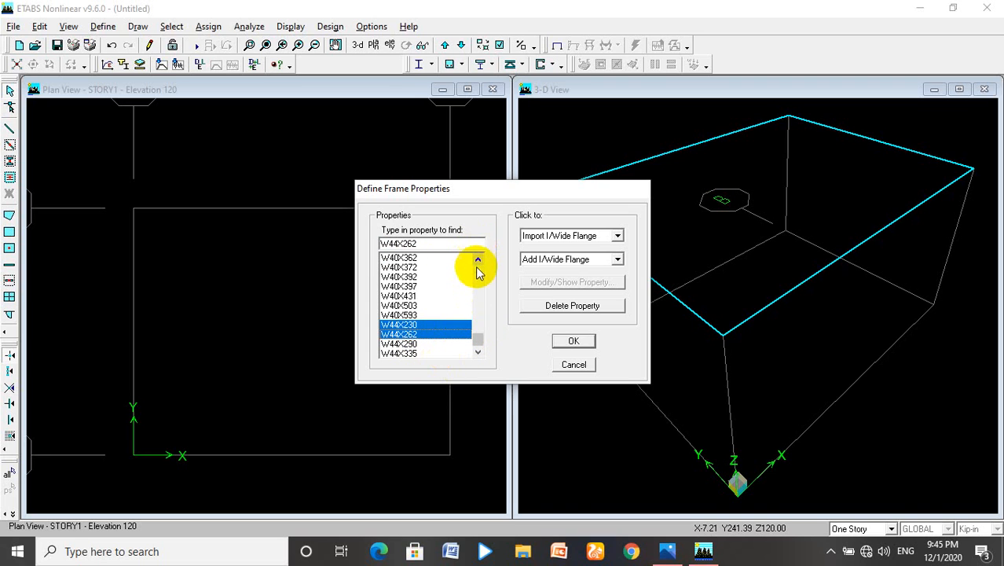
drag(476, 336, 438, 379)
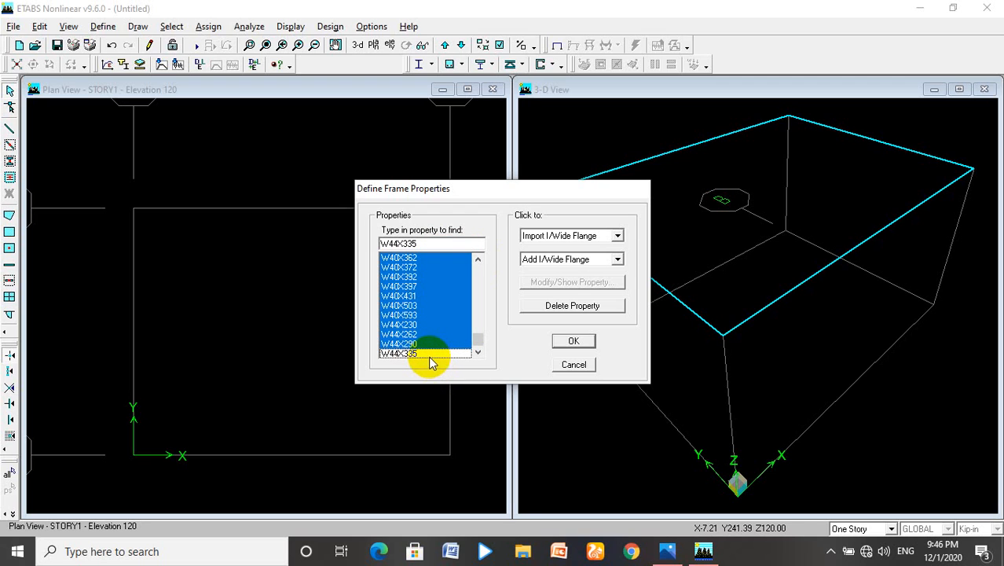
click(571, 306)
click(449, 260)
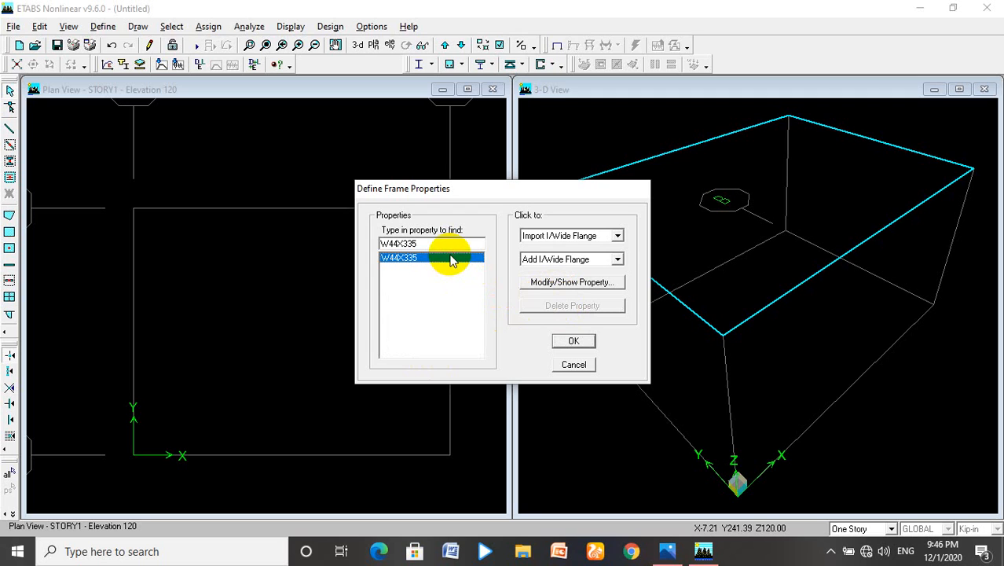
- Add a rectangular frame section named C1, as listed in the practice problem image, with CONC as its material
click(616, 259)
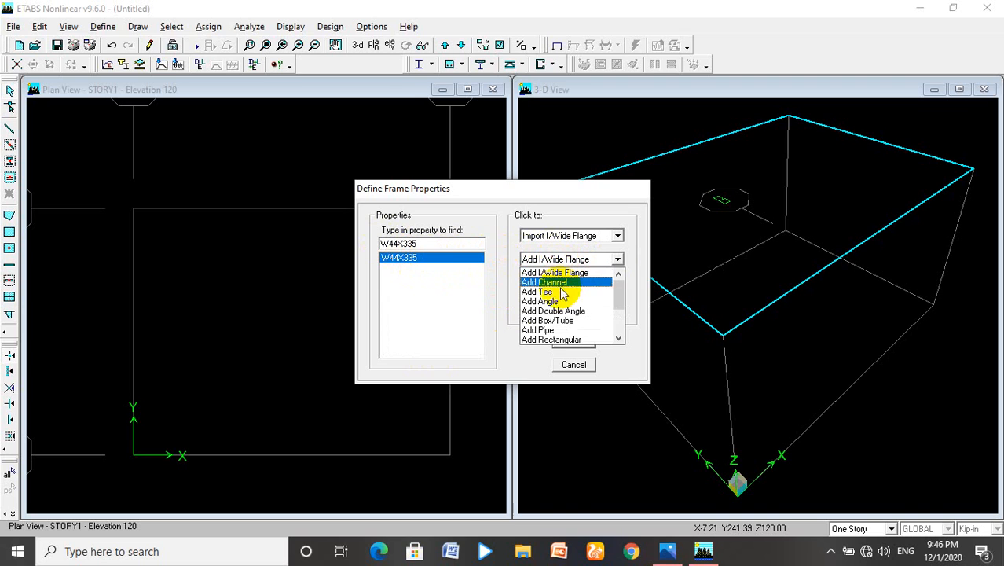
drag(617, 293, 618, 311)
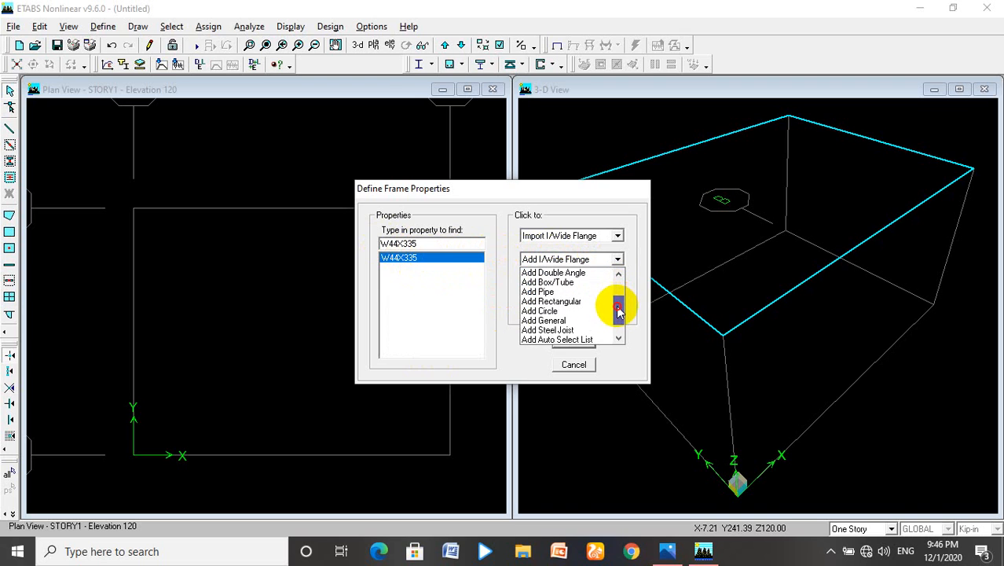
click(577, 301)
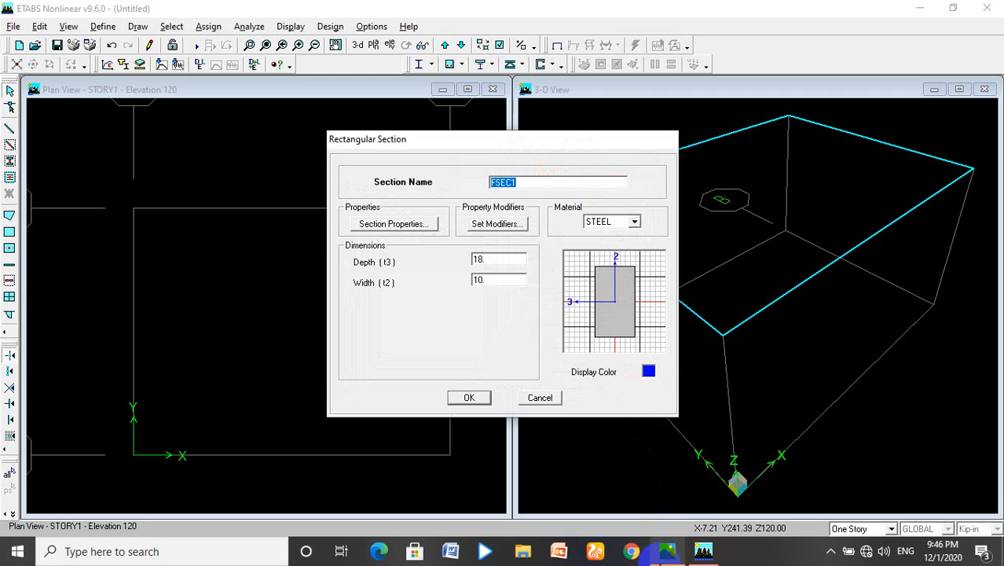
click(666, 550)
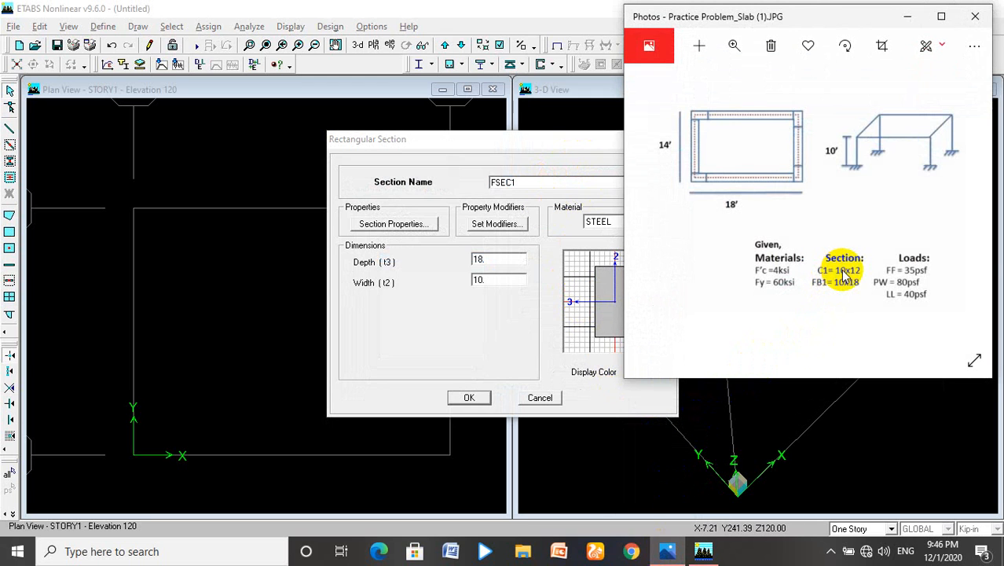
click(904, 16)
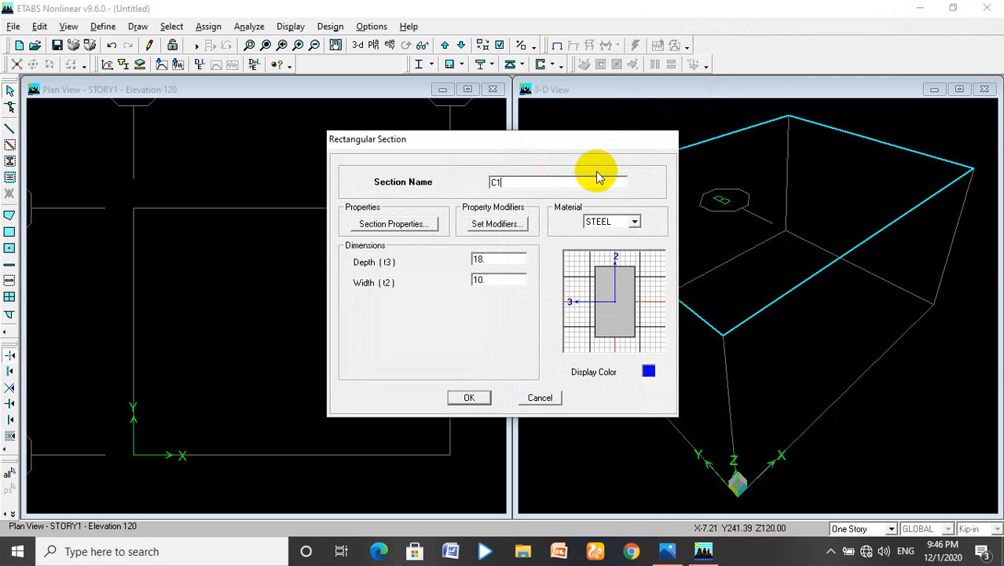
click(633, 223)
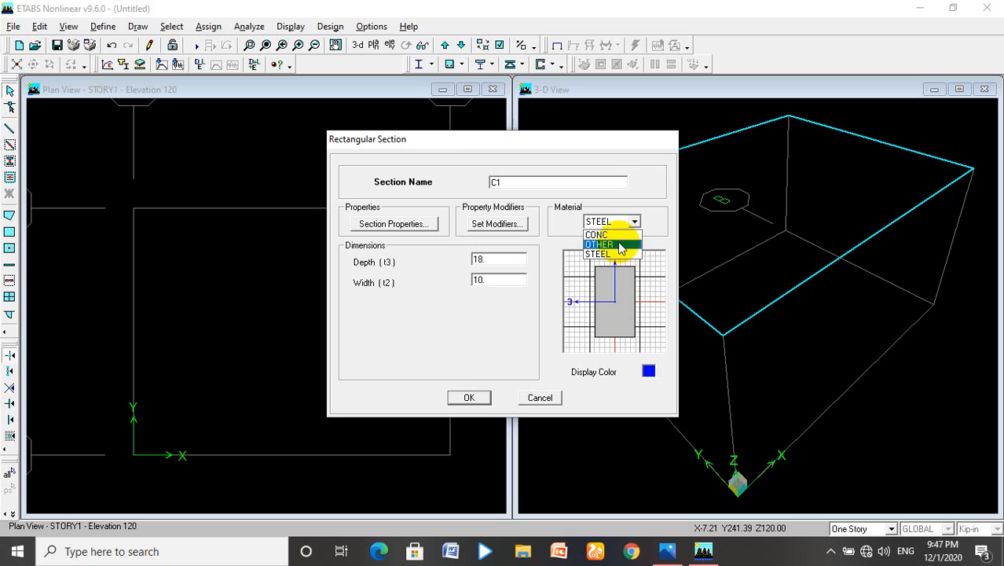
click(611, 234)
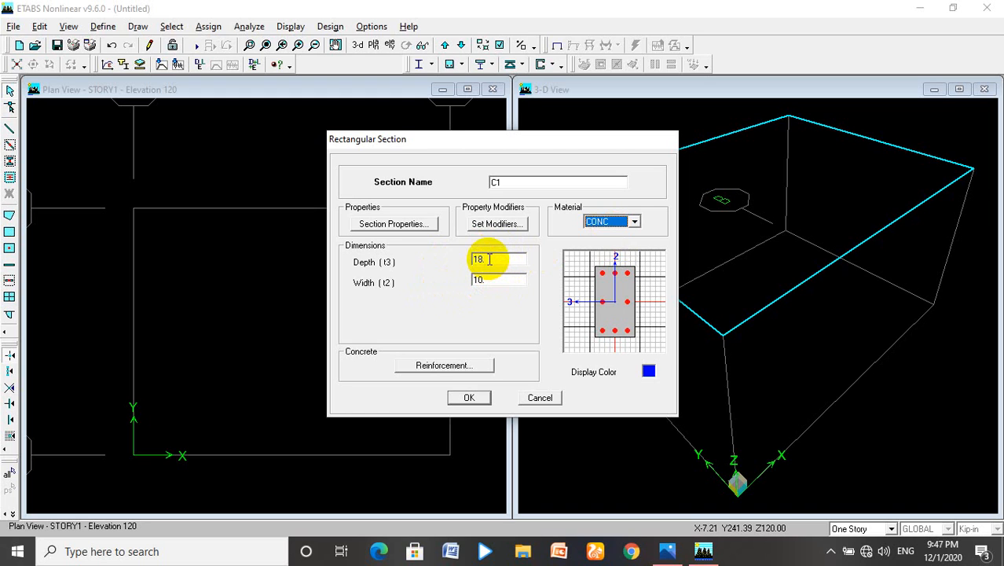
- Set the C1 section's depth to 12 in according to the practice problem image
click(669, 560)
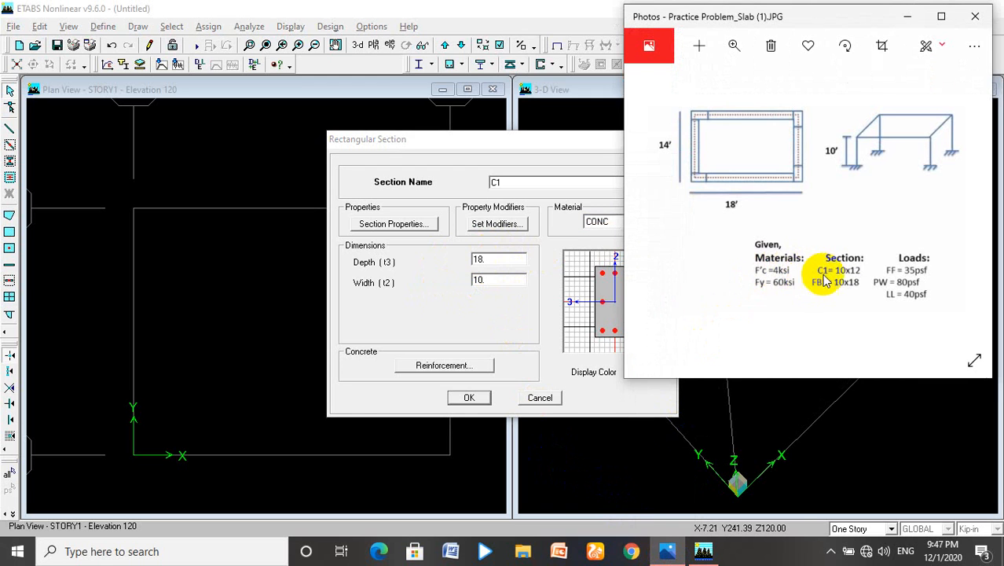
click(907, 16)
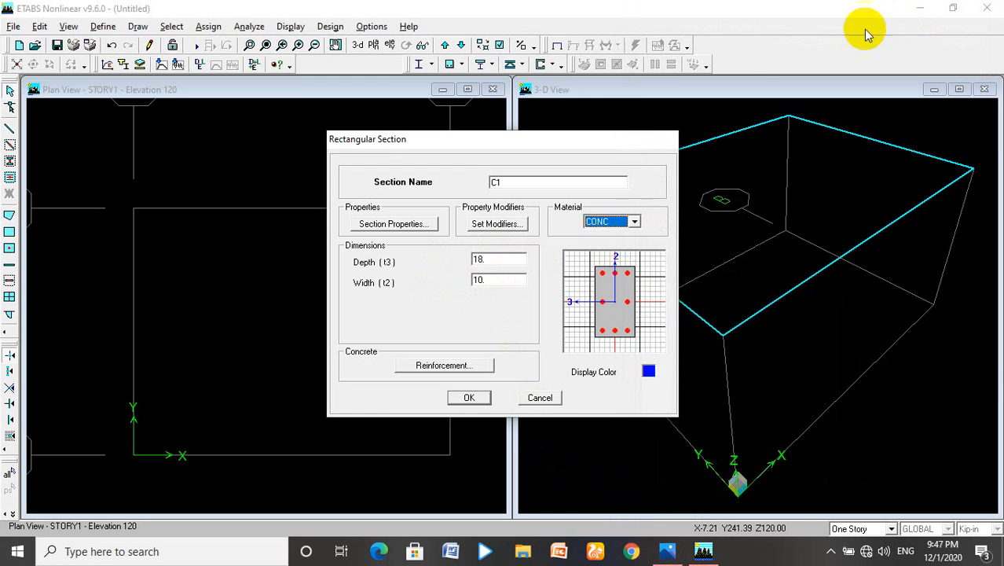
double_click(505, 259)
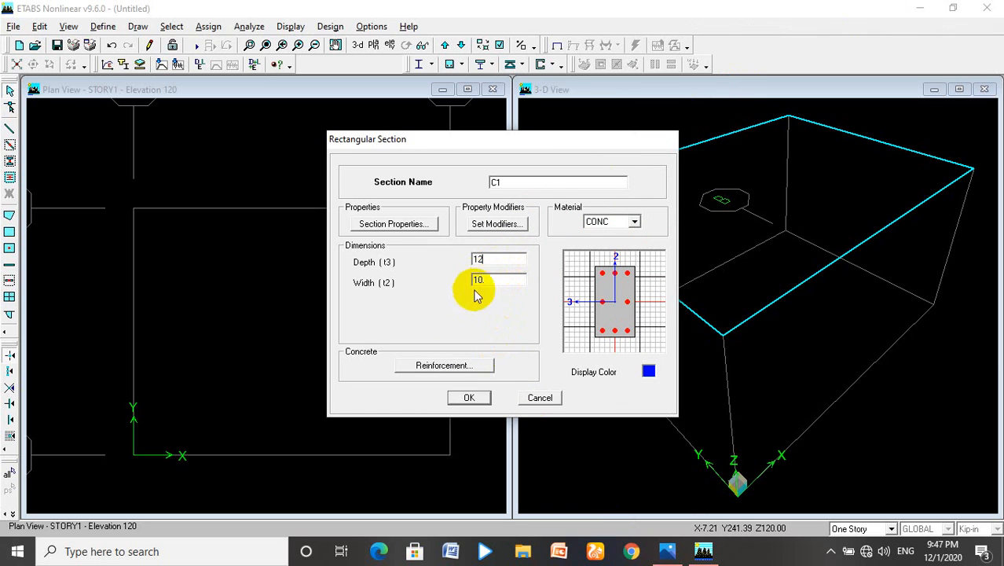
- Keep Column as the reinforcement design type for C1 and accept the reinforcement data and section definition
click(481, 366)
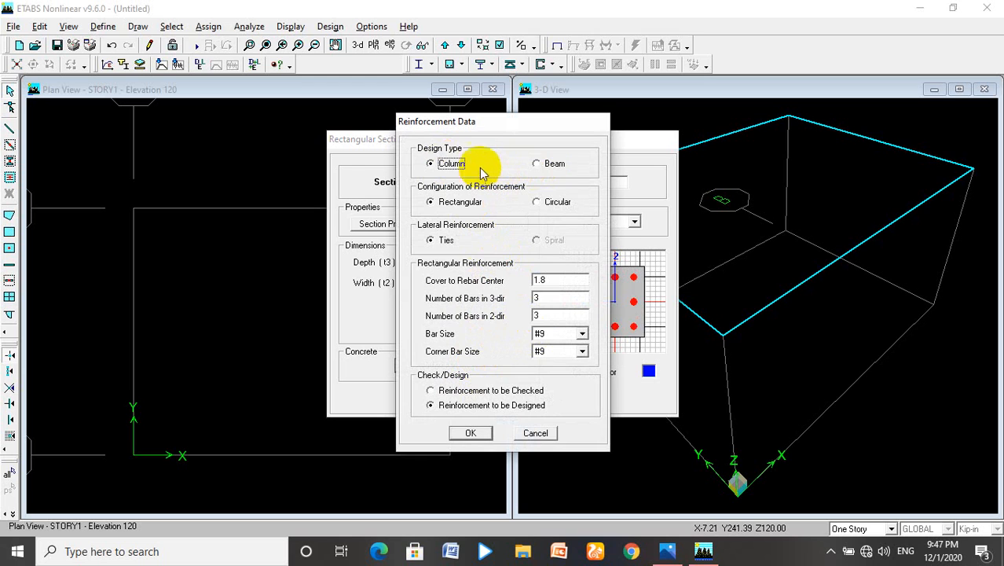
click(666, 550)
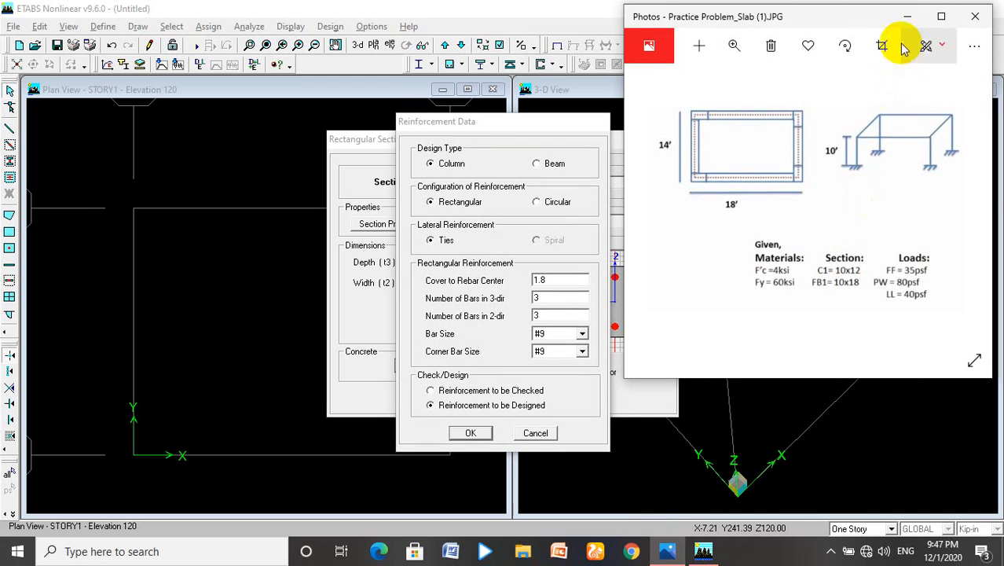
click(904, 16)
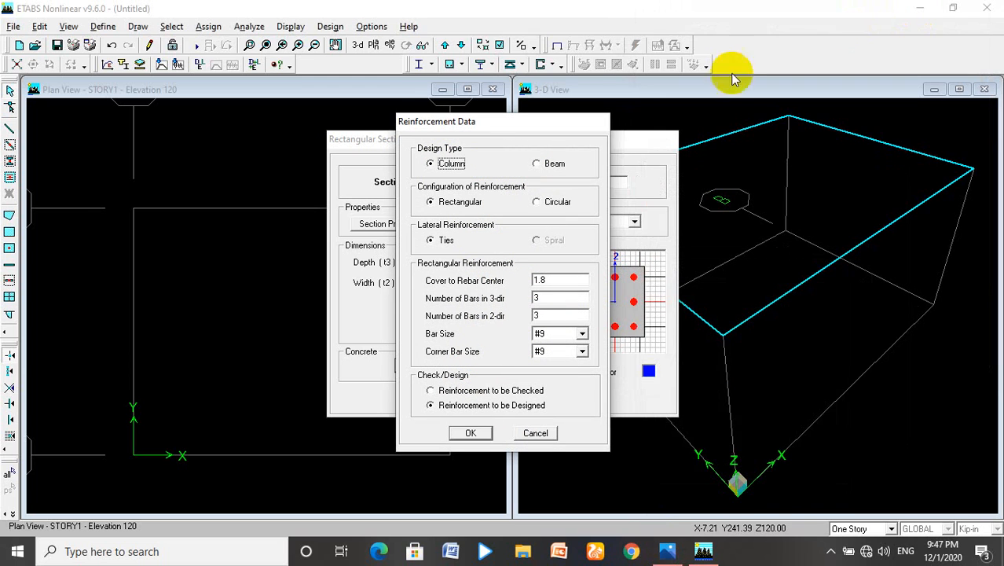
click(434, 165)
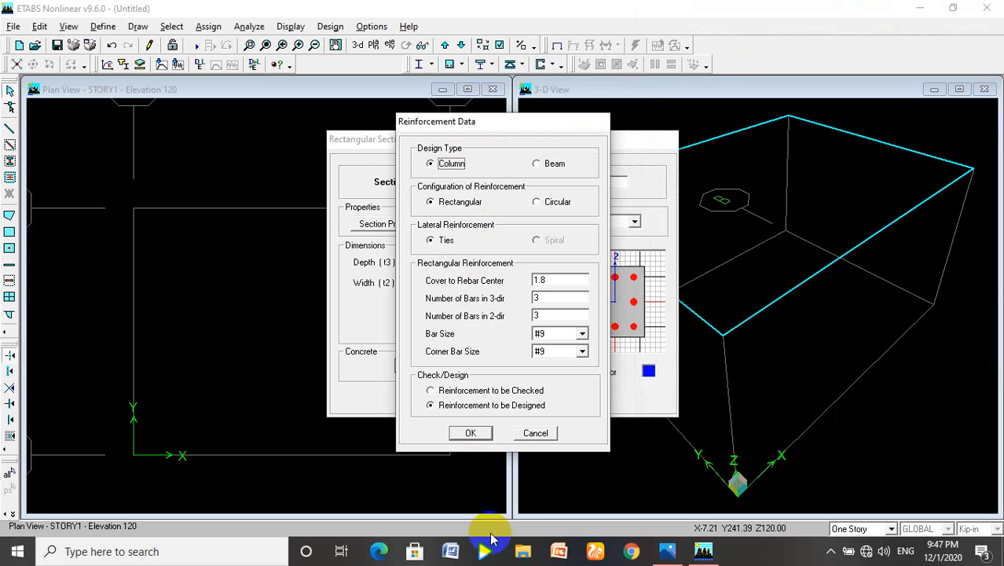
click(471, 432)
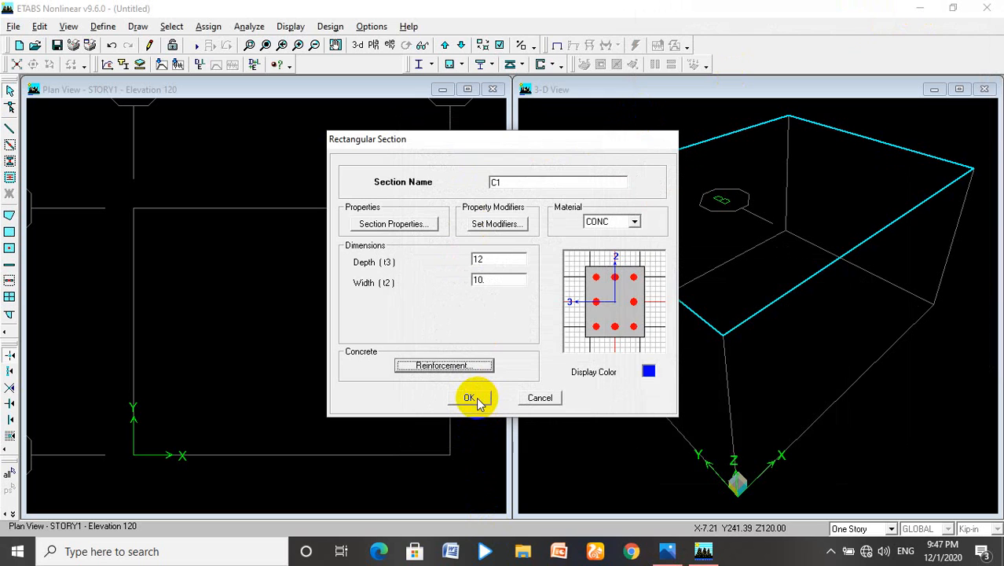
click(470, 398)
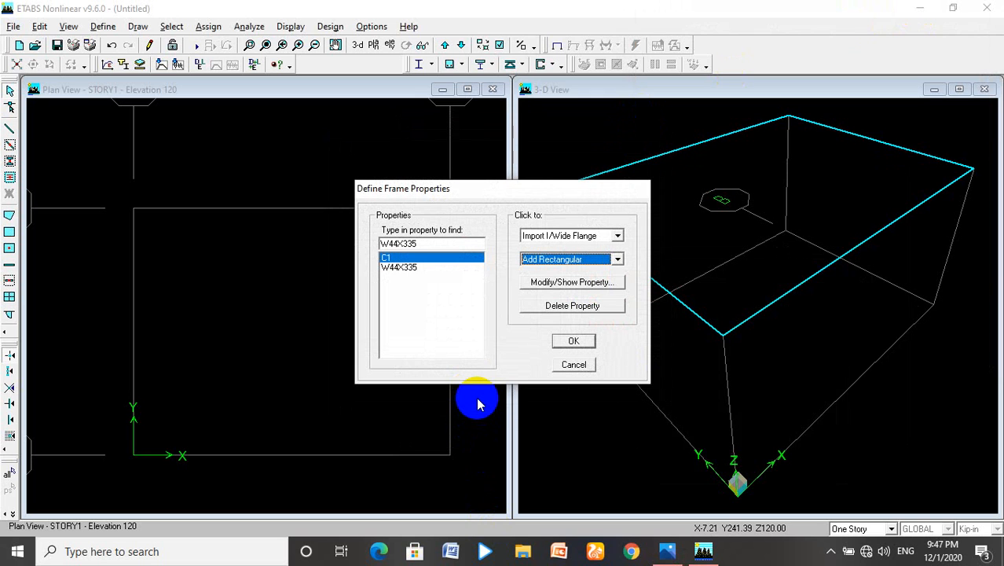
- Delete the remaining W44X335 section and review the C1 section's material and dimensions
click(438, 268)
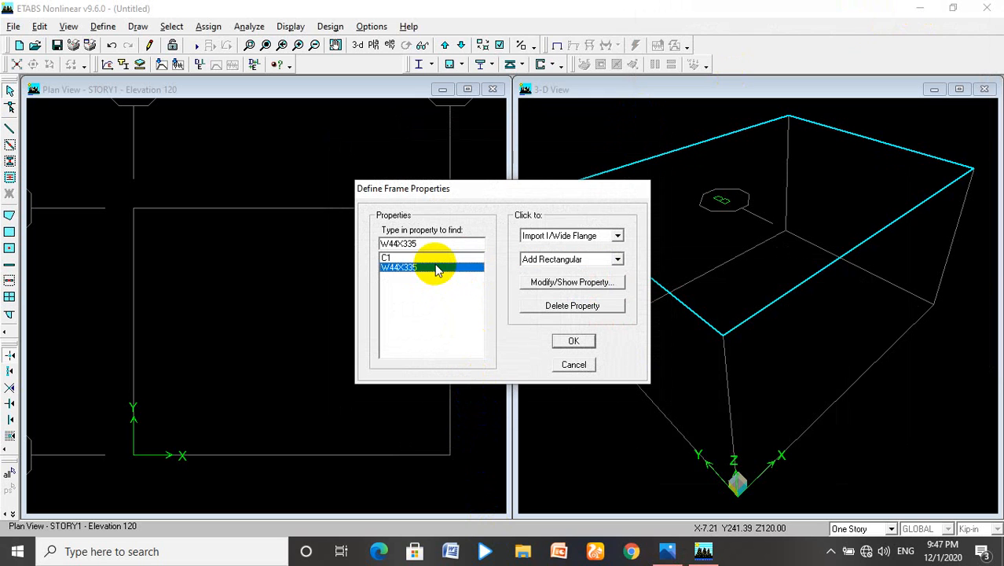
click(602, 306)
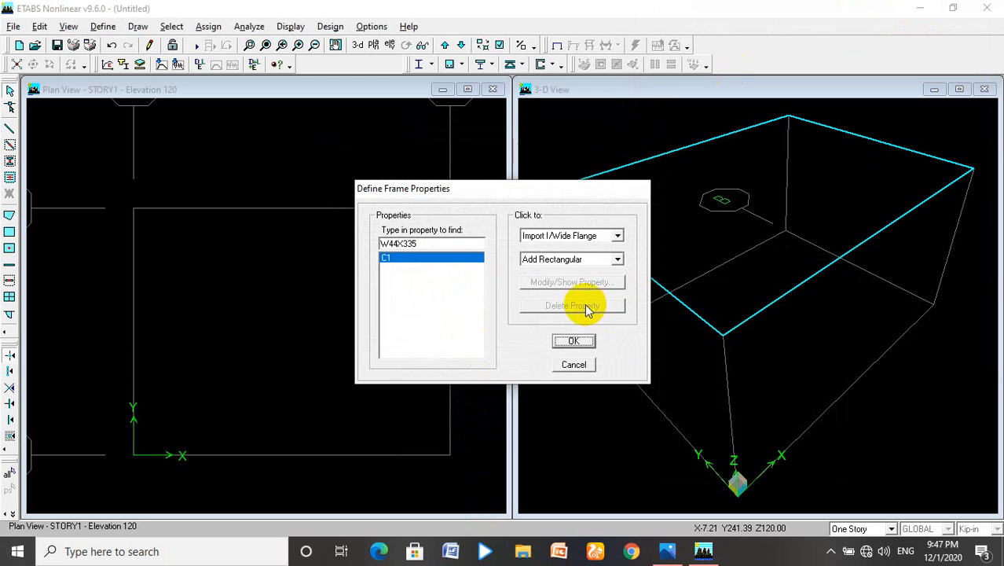
click(466, 260)
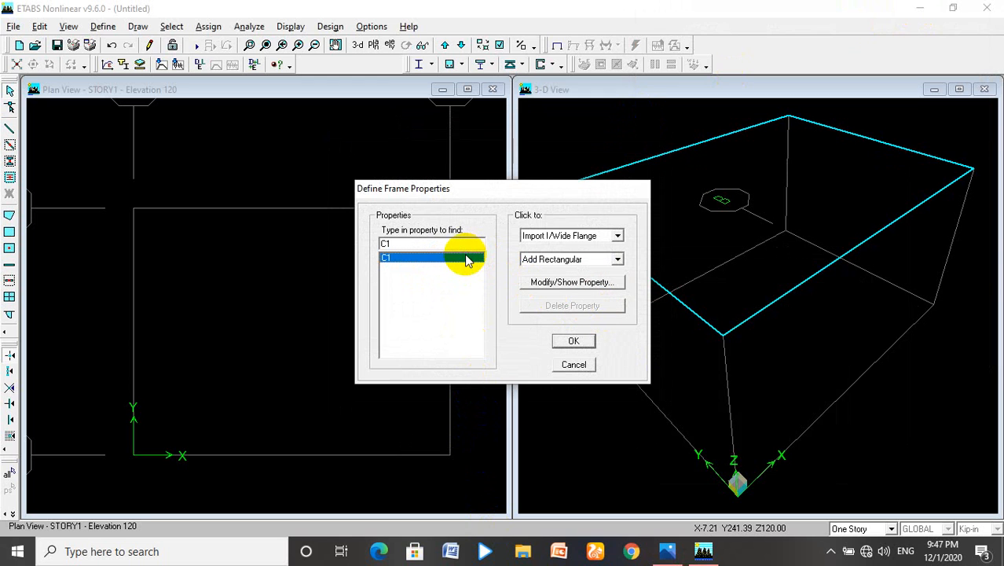
click(542, 283)
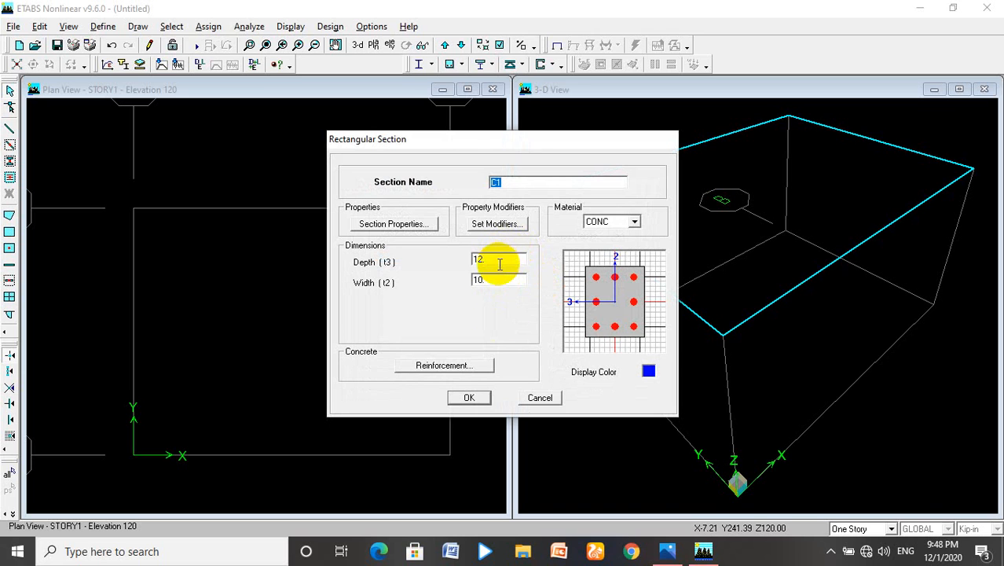
click(470, 397)
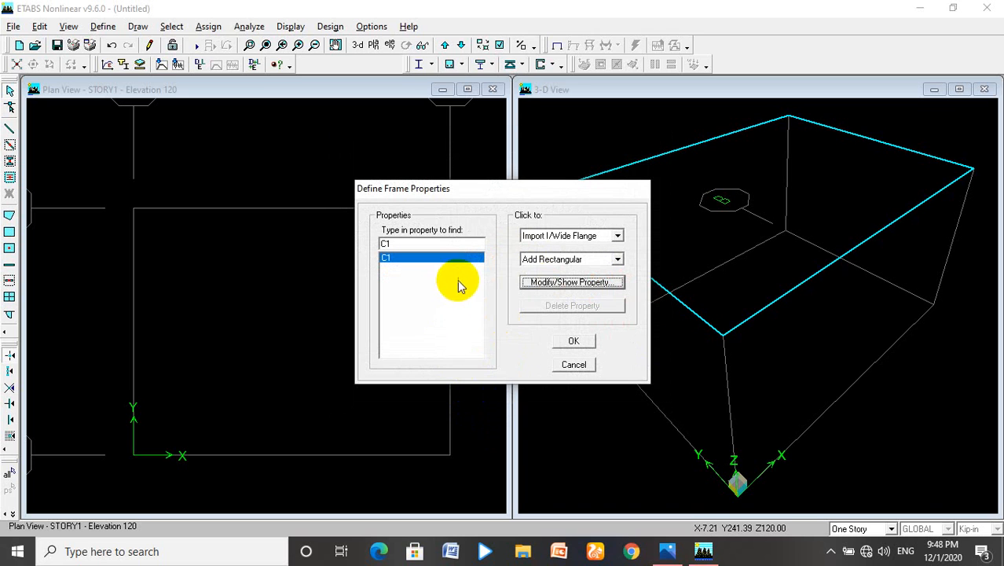
- Start a new rectangular frame section named FB1, as listed in the practice problem image
click(666, 551)
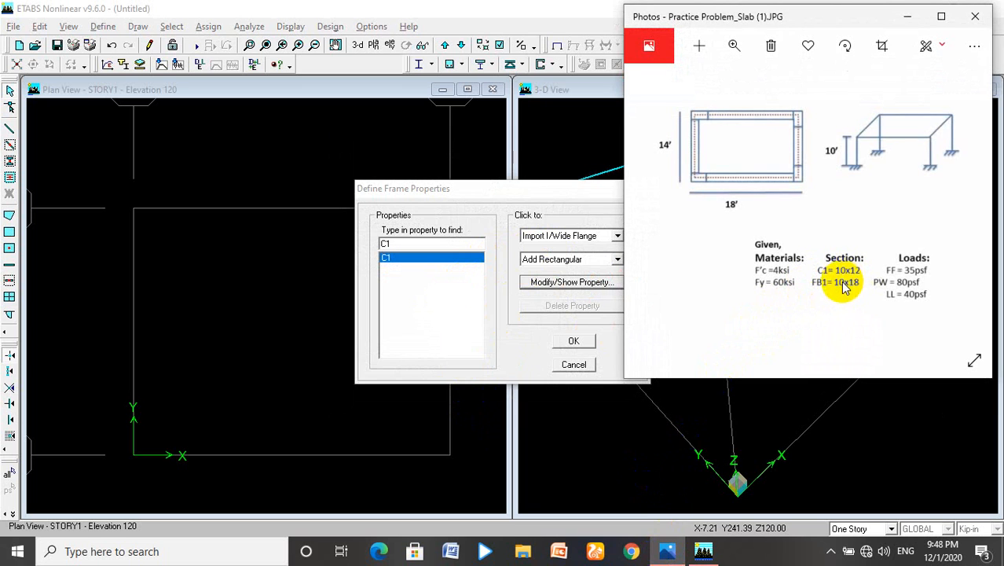
click(907, 19)
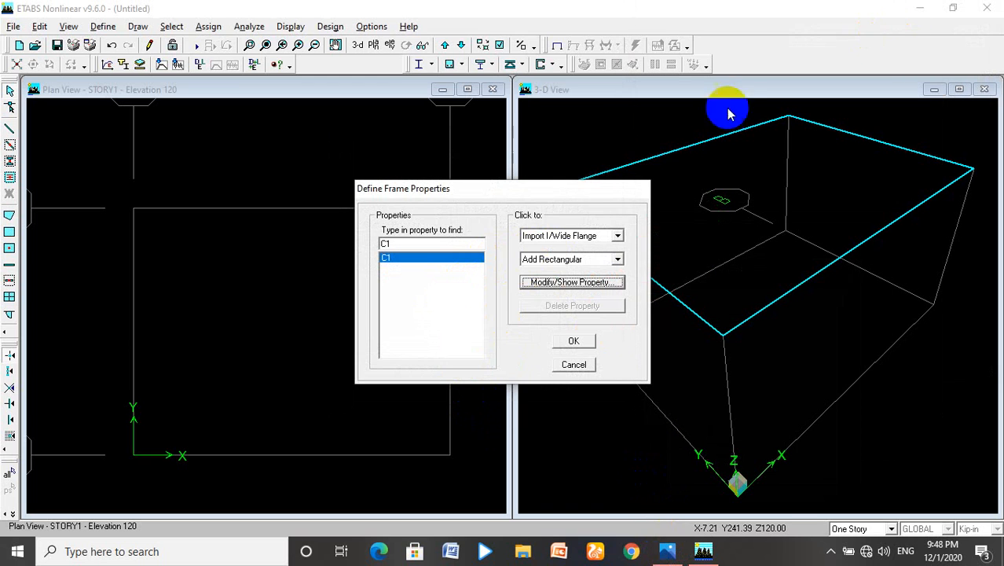
click(477, 267)
click(618, 260)
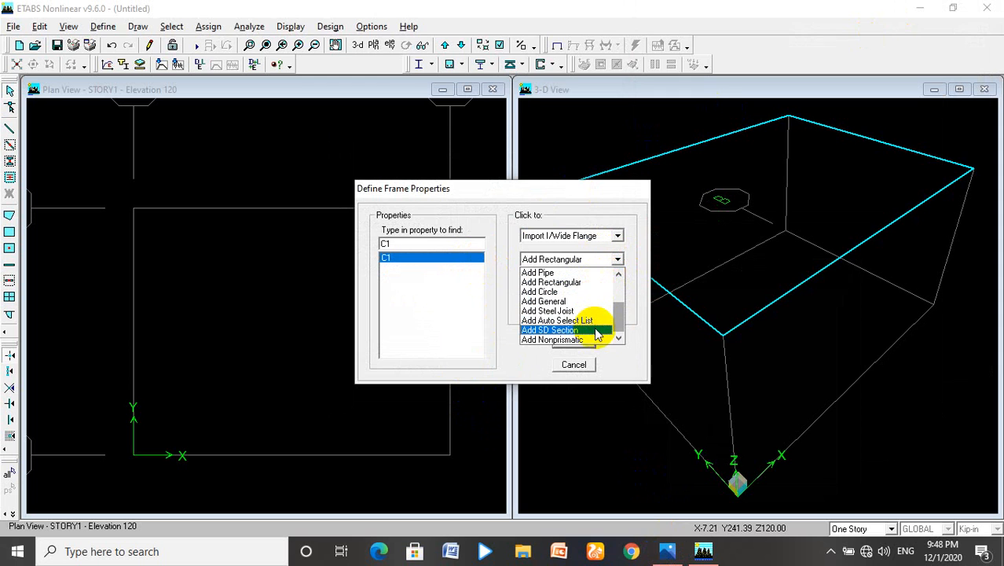
click(589, 287)
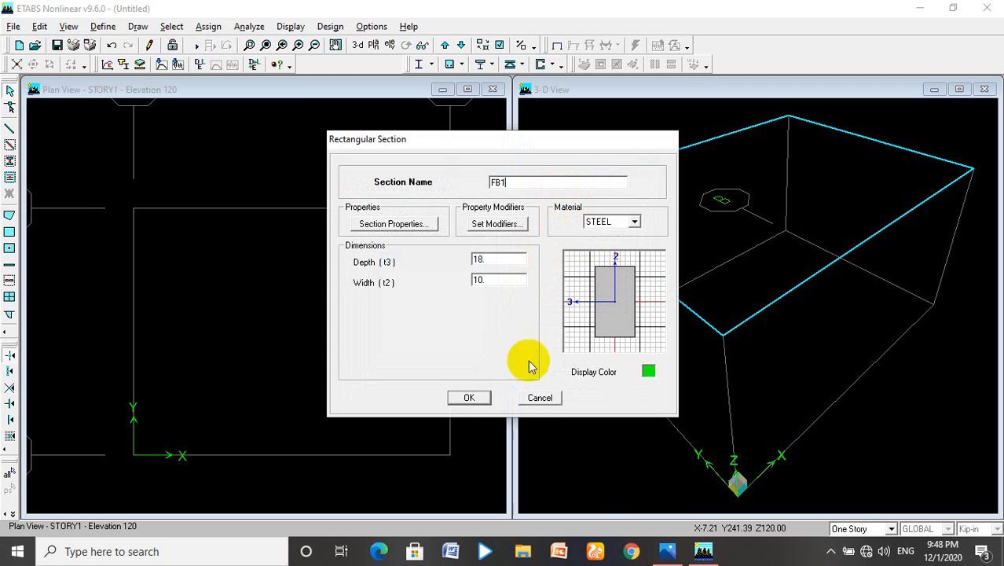
- Set FB1's depth to 18 in and width to 10 in according to the practice problem image, and accept the section
click(664, 553)
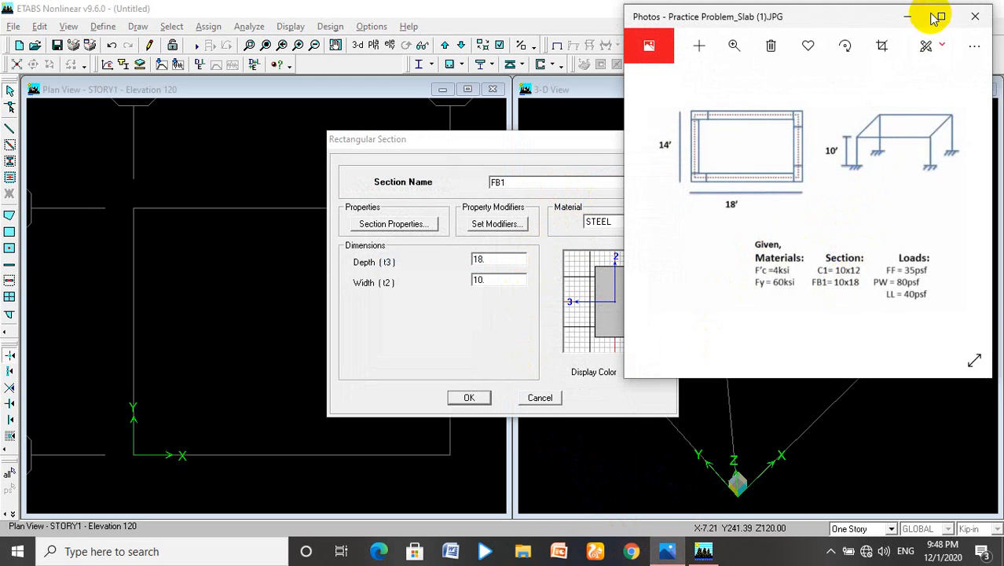
click(907, 16)
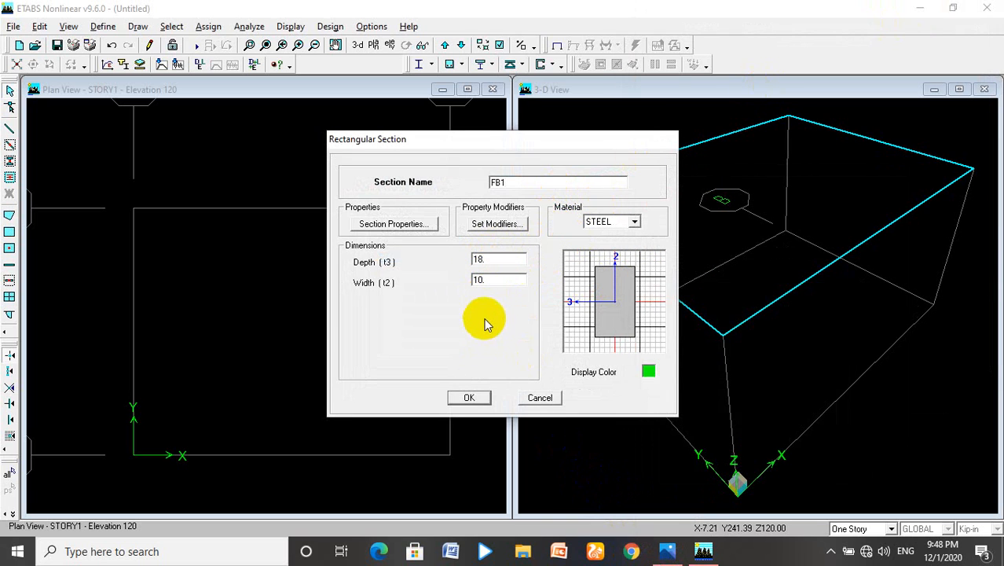
double_click(490, 258)
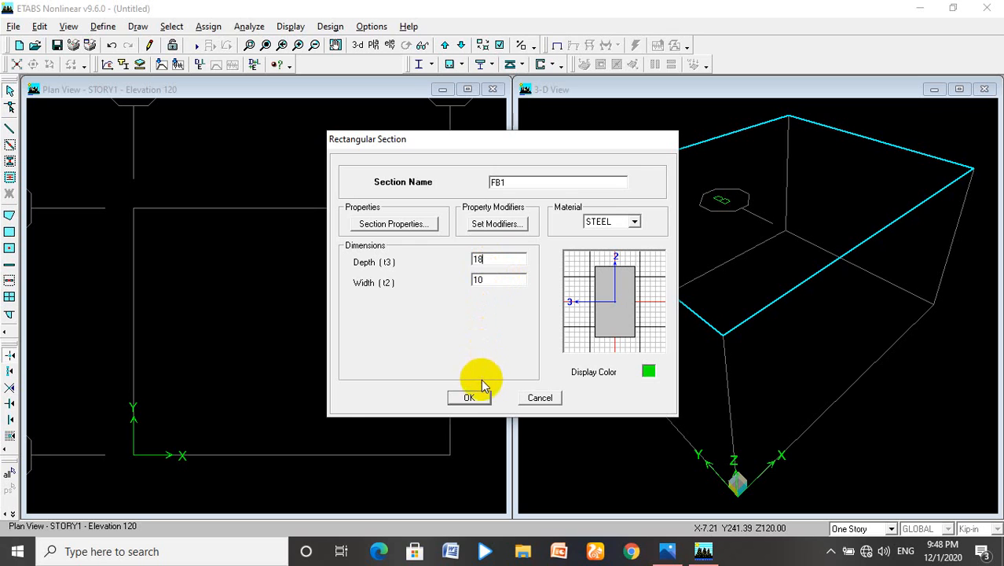
click(479, 399)
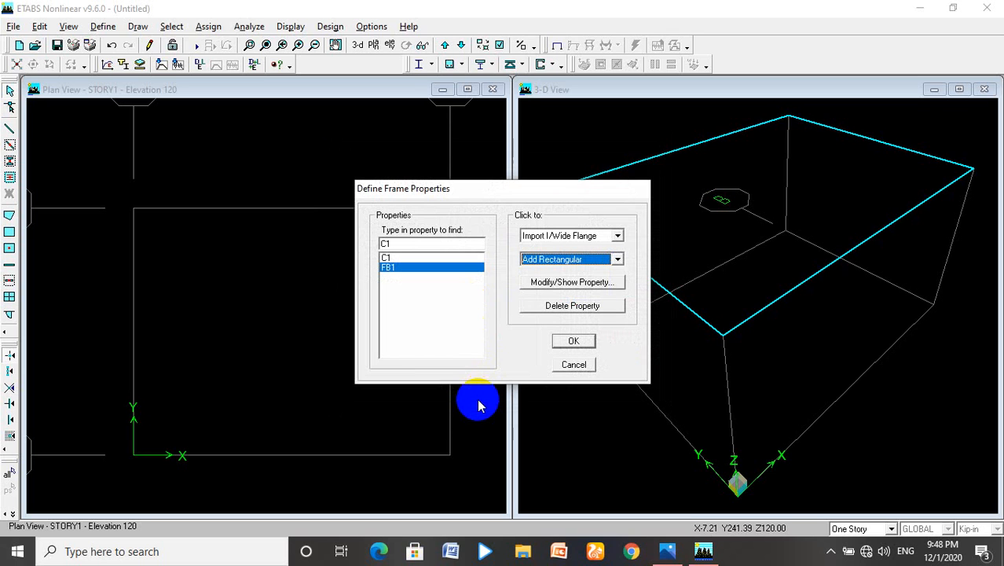
- Review the FB1 section's material and dimensions and accept the frame property definitions
click(465, 270)
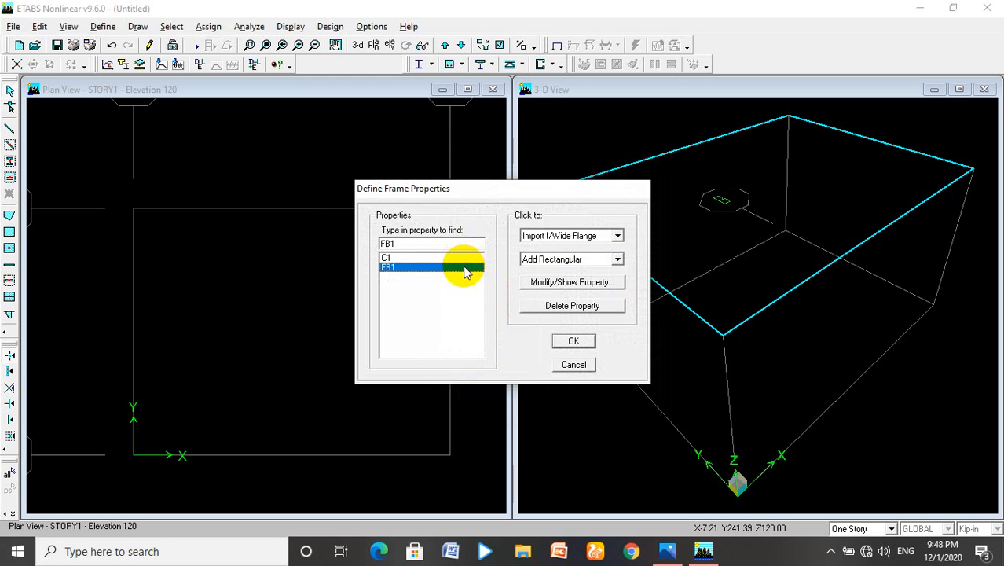
click(565, 283)
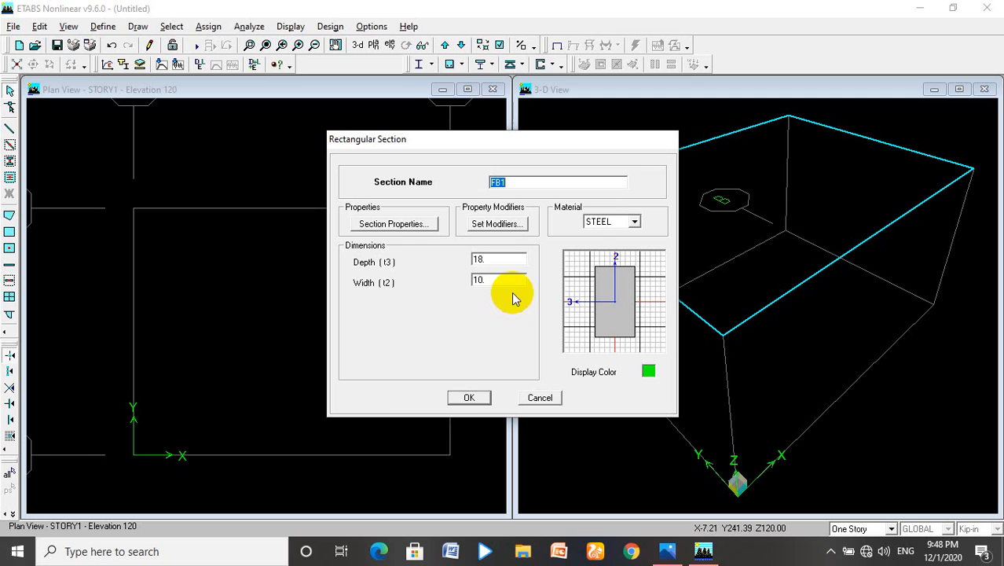
click(472, 402)
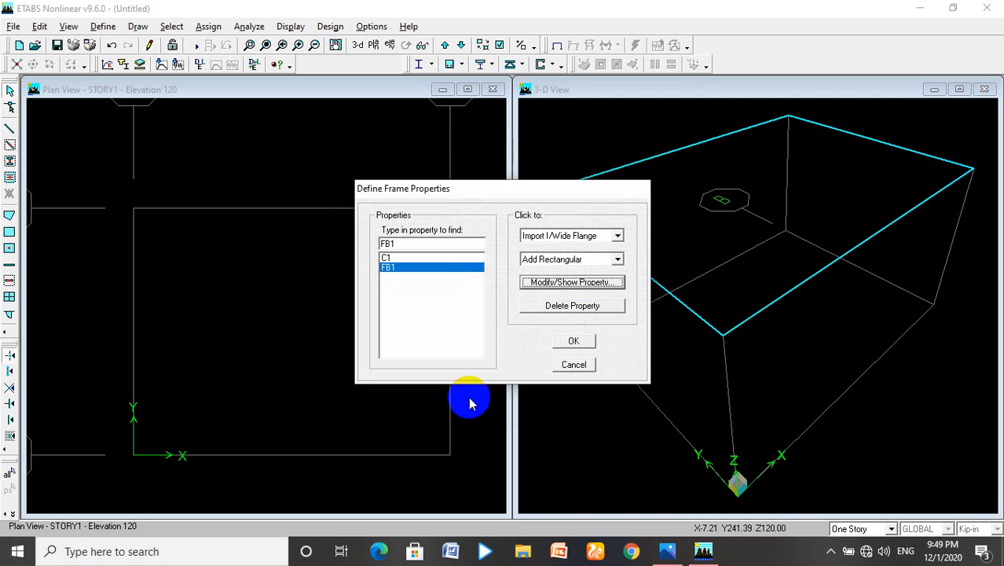
click(572, 342)
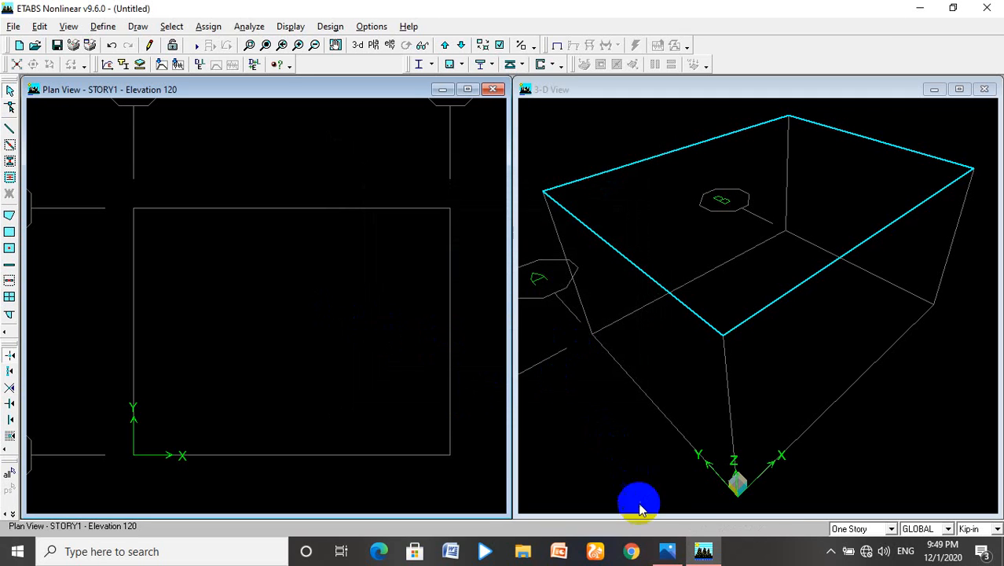
- Check the practice problem image for slab data and start a new slab section named SLAB in the wall/slab/deck section definitions
click(667, 551)
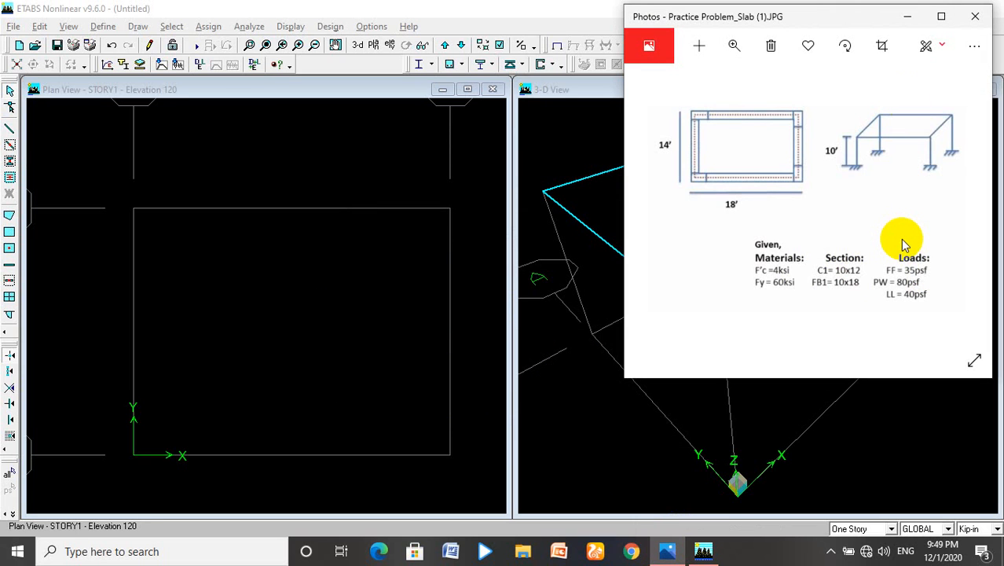
click(908, 22)
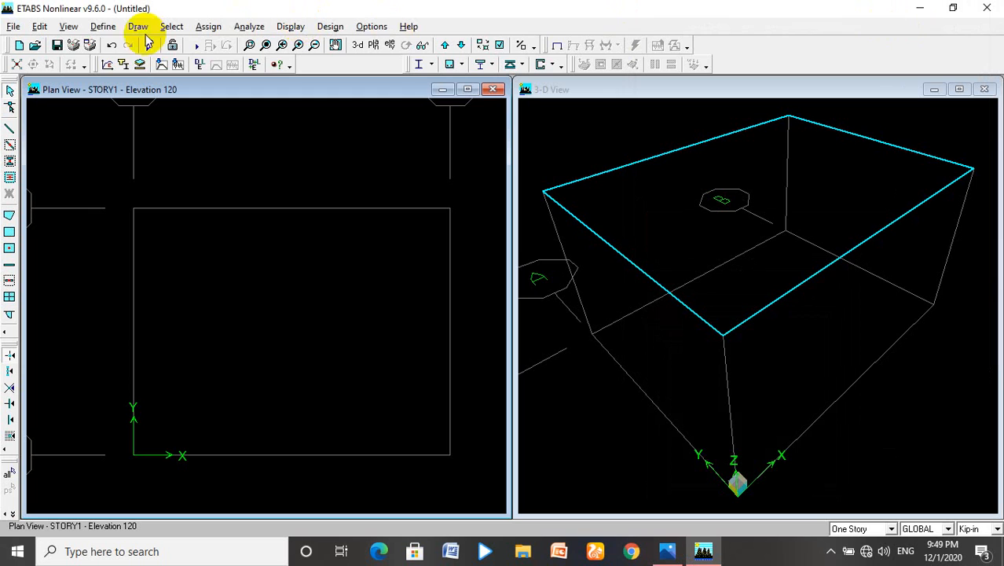
click(103, 28)
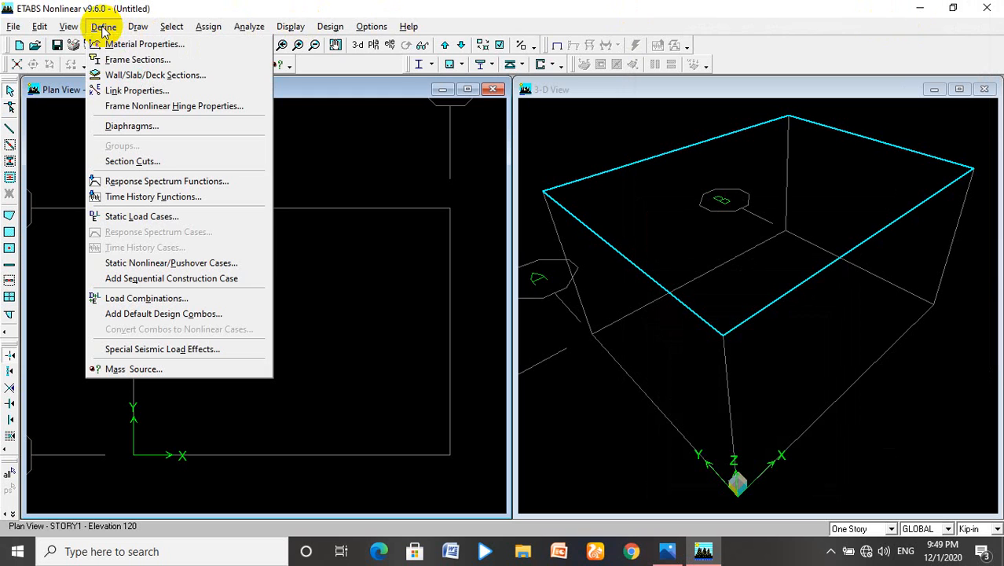
click(161, 77)
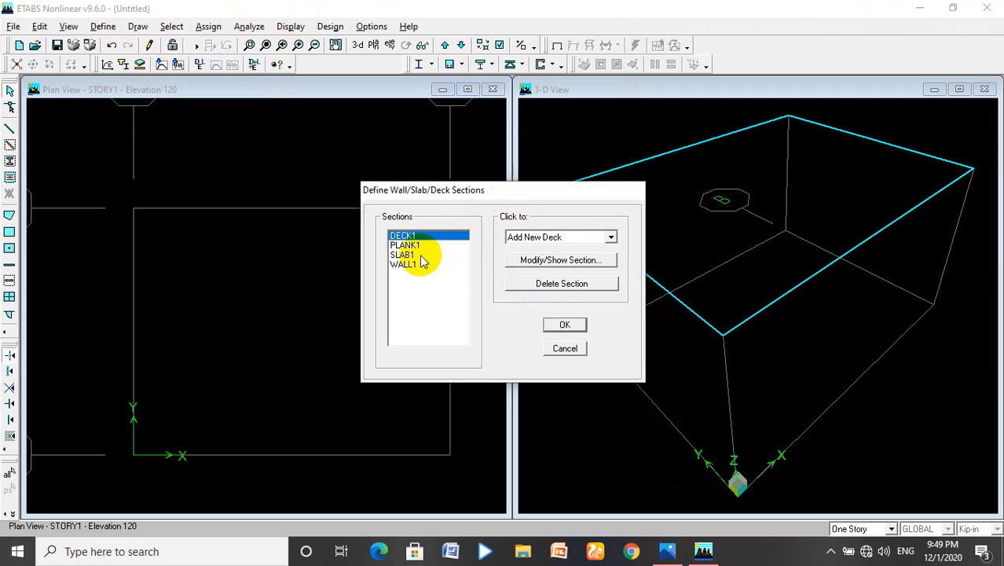
click(666, 551)
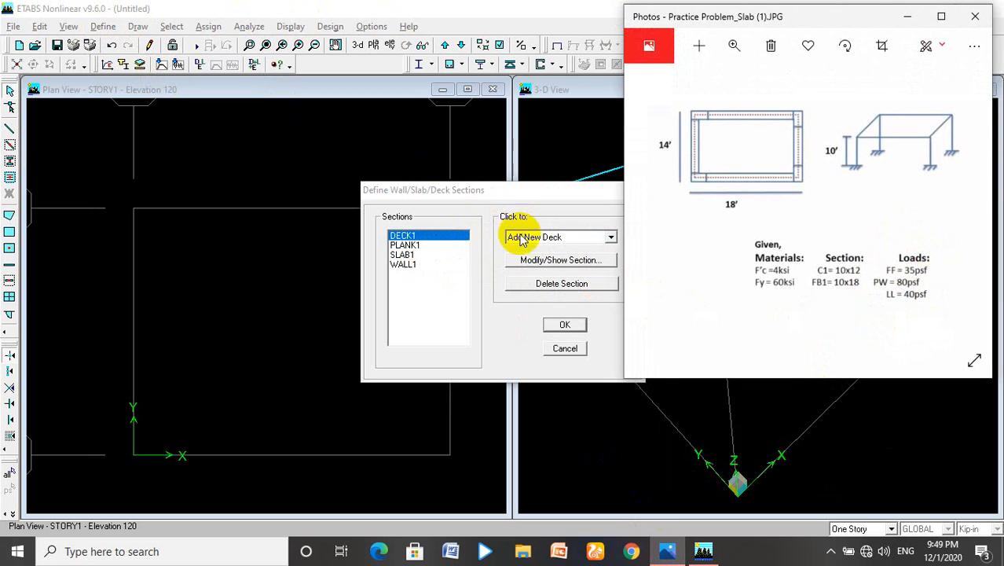
click(907, 16)
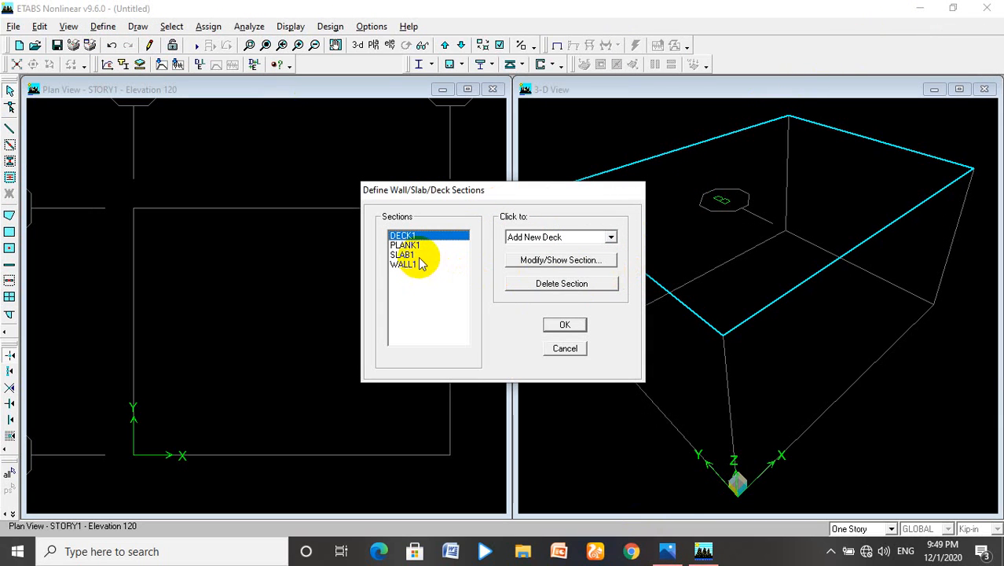
click(402, 254)
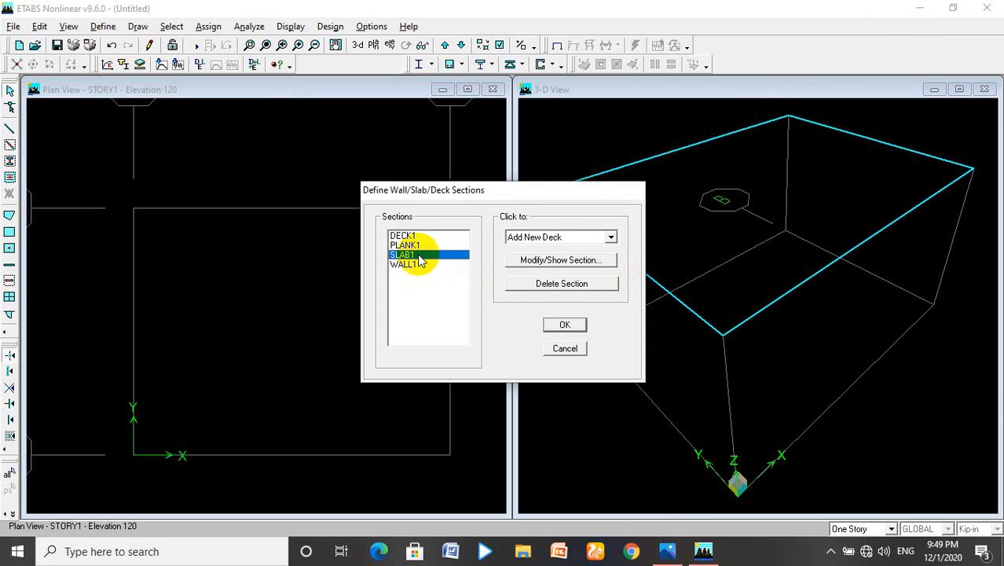
click(610, 236)
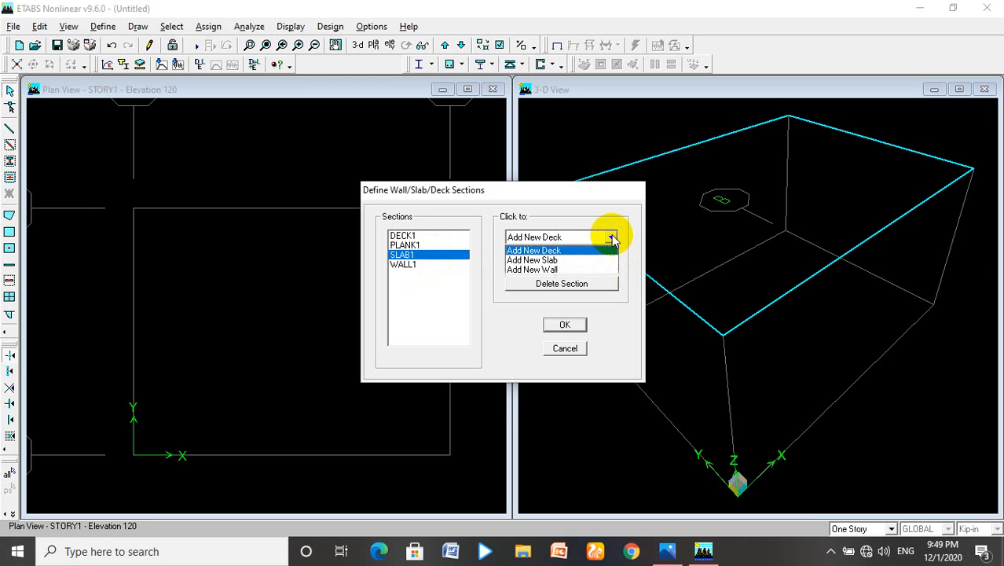
click(578, 259)
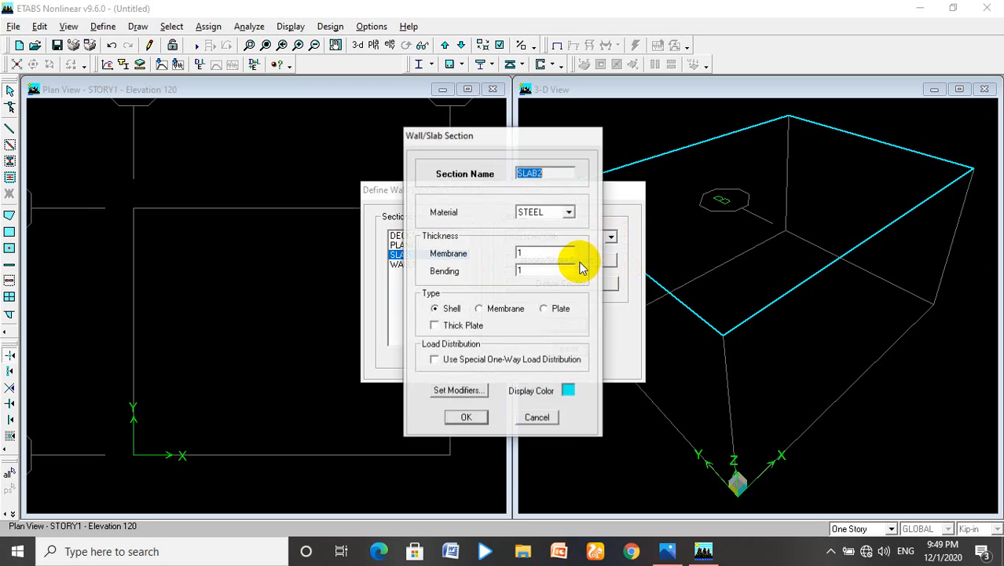
text(S)
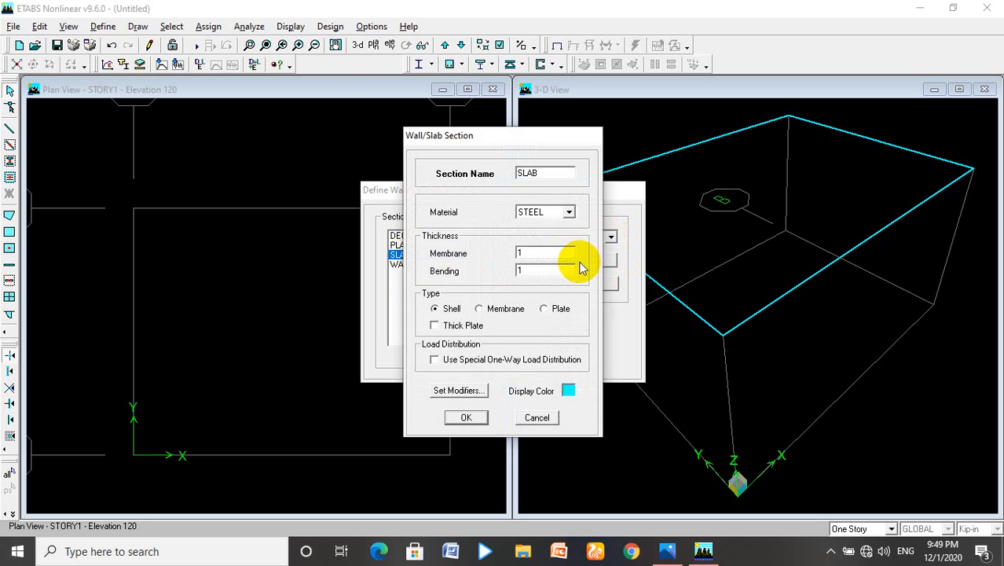
- Set SLAB's material to CONC and its membrane and bending thicknesses to 5 in, and accept the section definitions
click(569, 212)
click(556, 226)
click(555, 252)
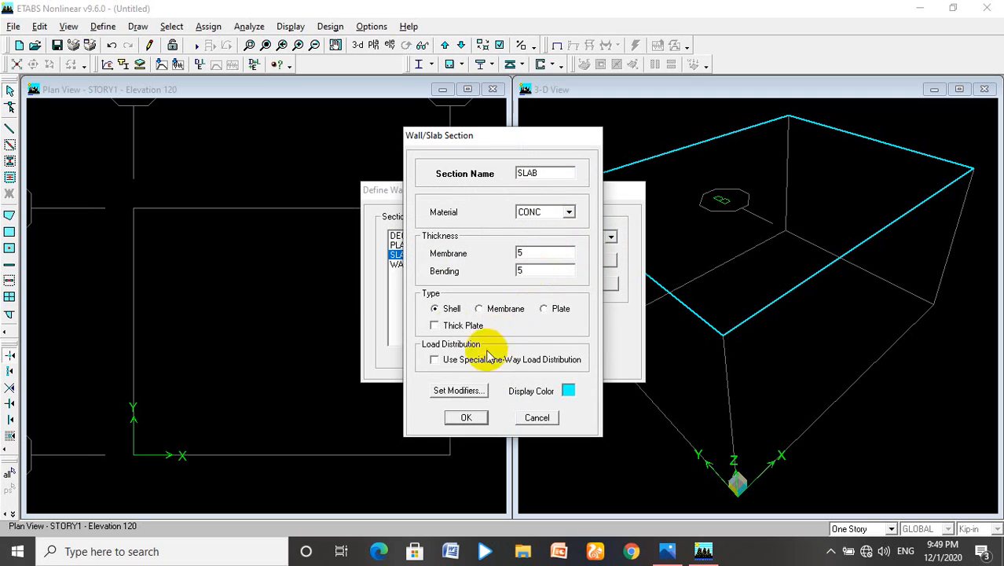
click(464, 418)
click(558, 325)
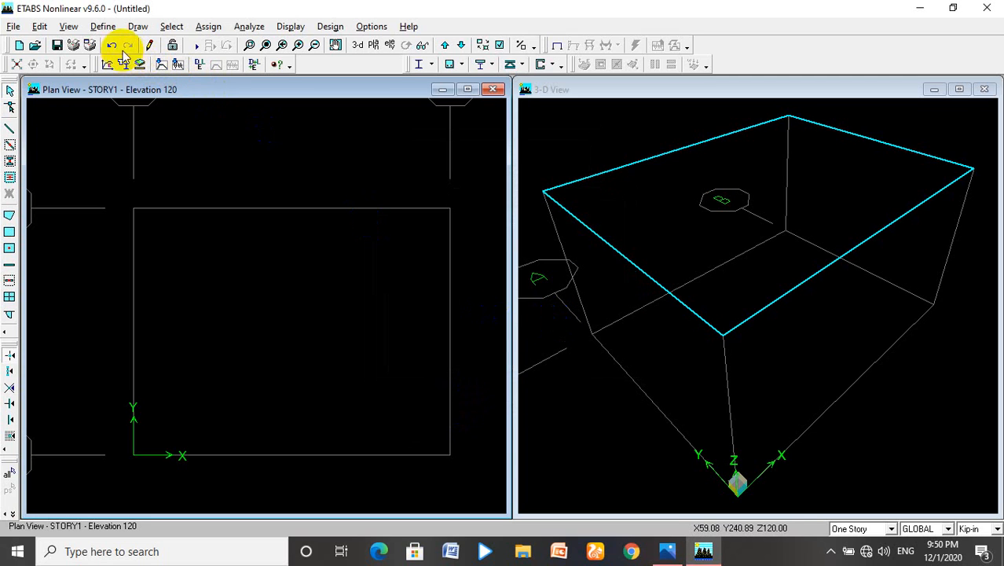
- Add a static load case named PW with type SUPER DEAD, as listed among the loads in the practice problem image
click(108, 28)
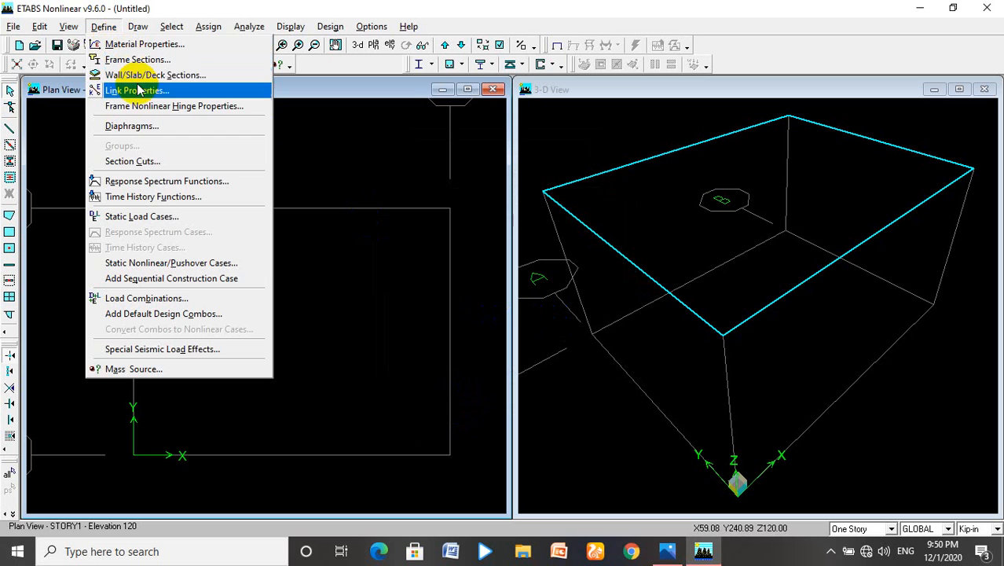
click(146, 218)
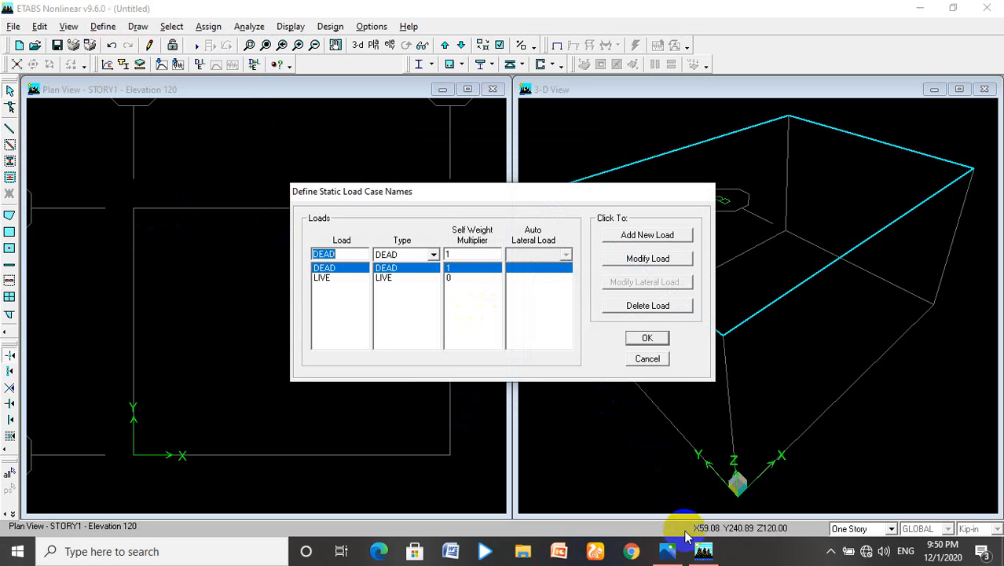
click(667, 550)
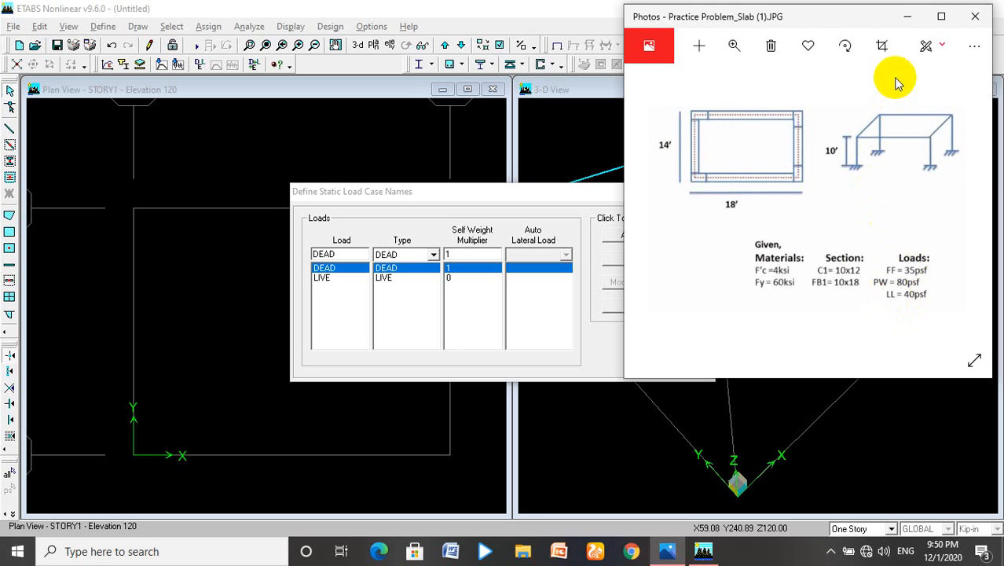
click(911, 19)
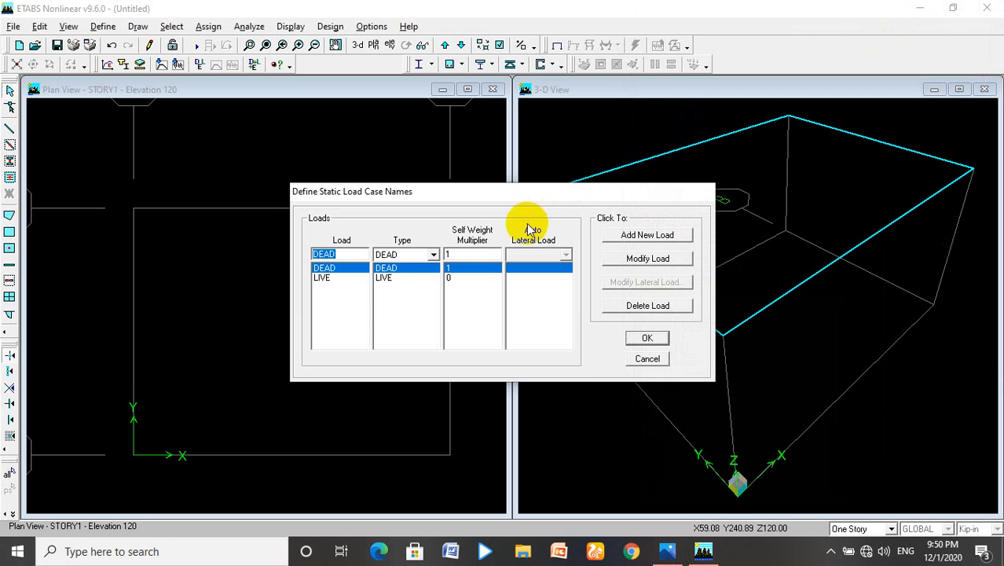
double_click(343, 255)
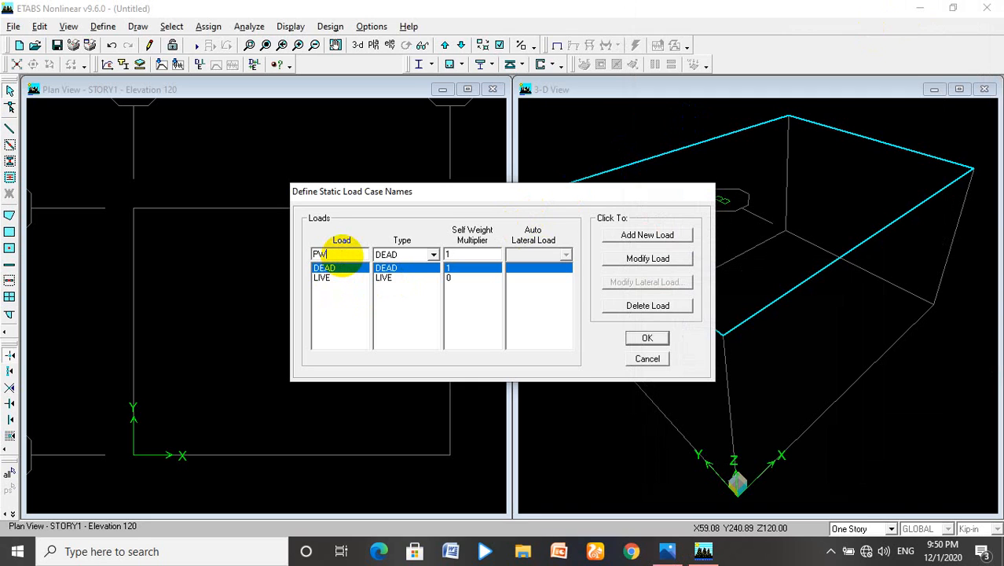
click(433, 255)
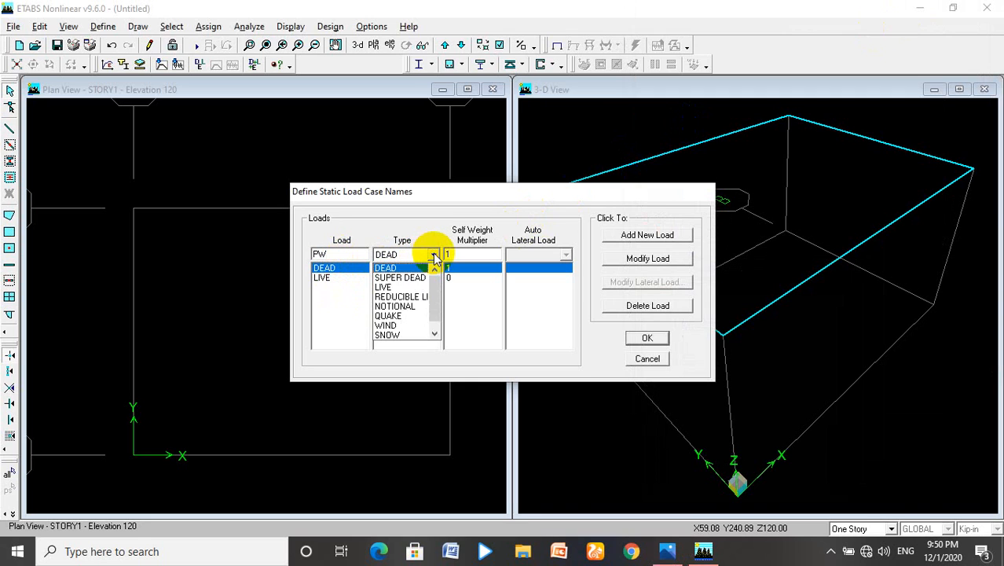
click(422, 278)
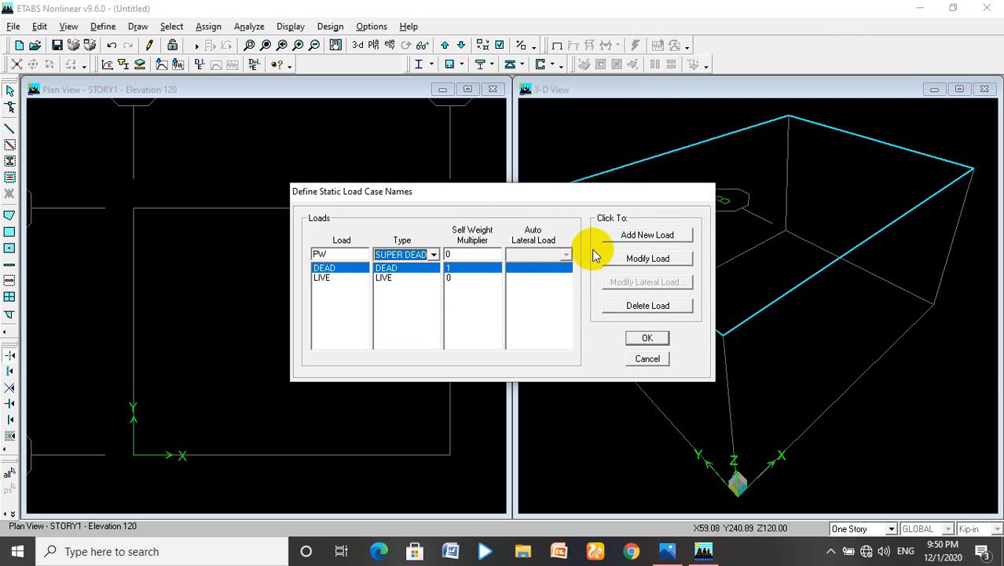
click(647, 236)
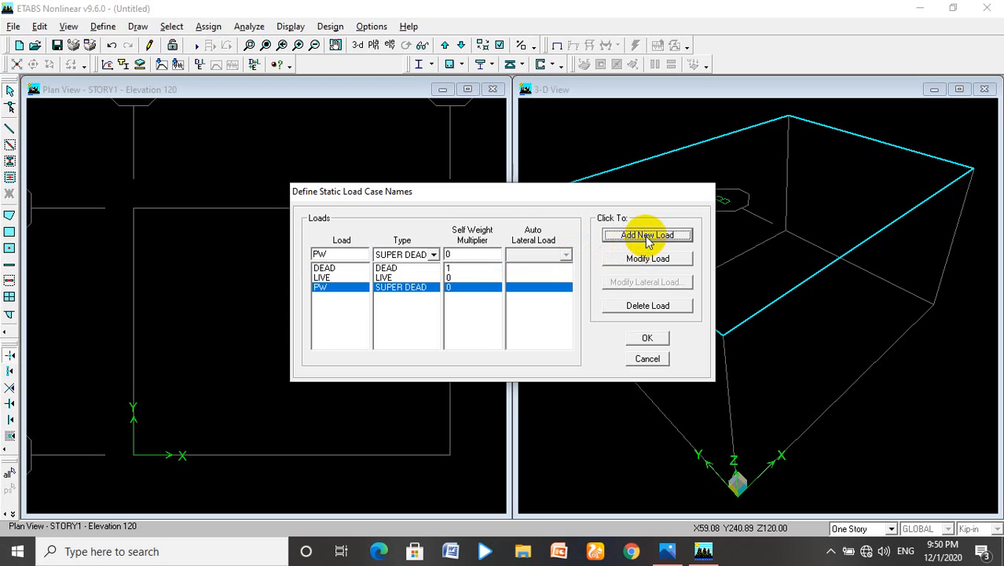
- Add a static load case named FF with type SUPER DEAD and accept the load case definitions
double_click(340, 253)
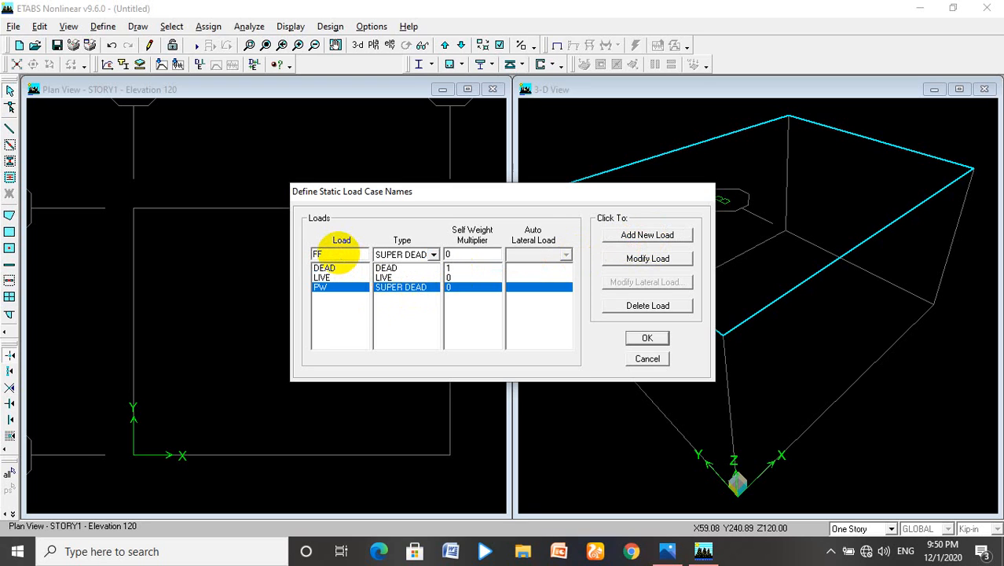
click(433, 255)
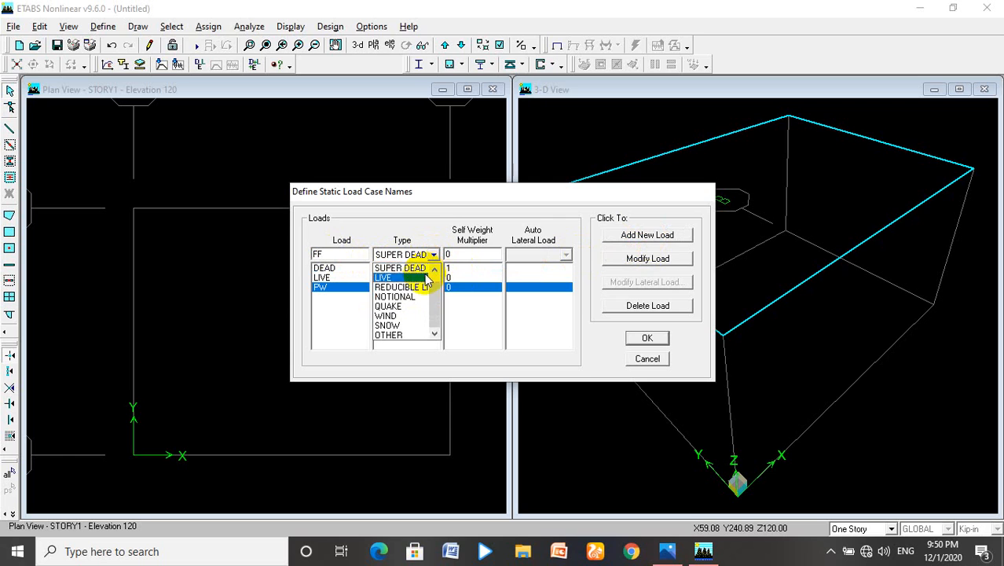
click(402, 268)
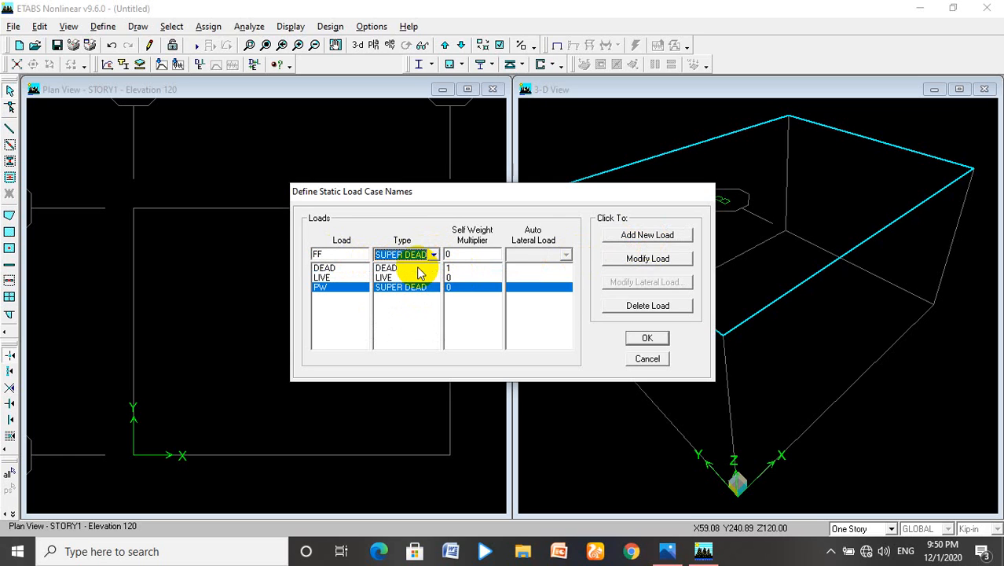
click(662, 240)
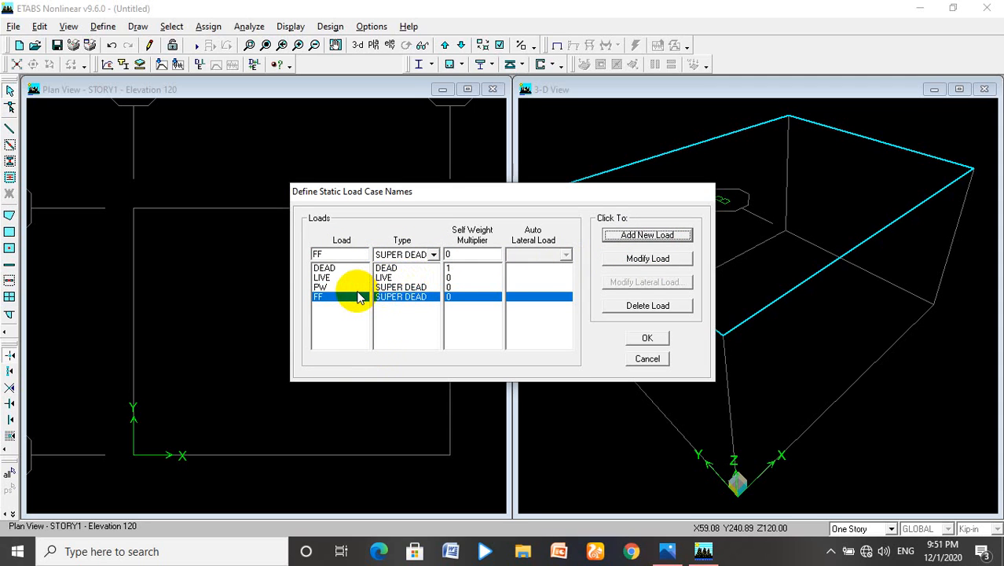
click(648, 338)
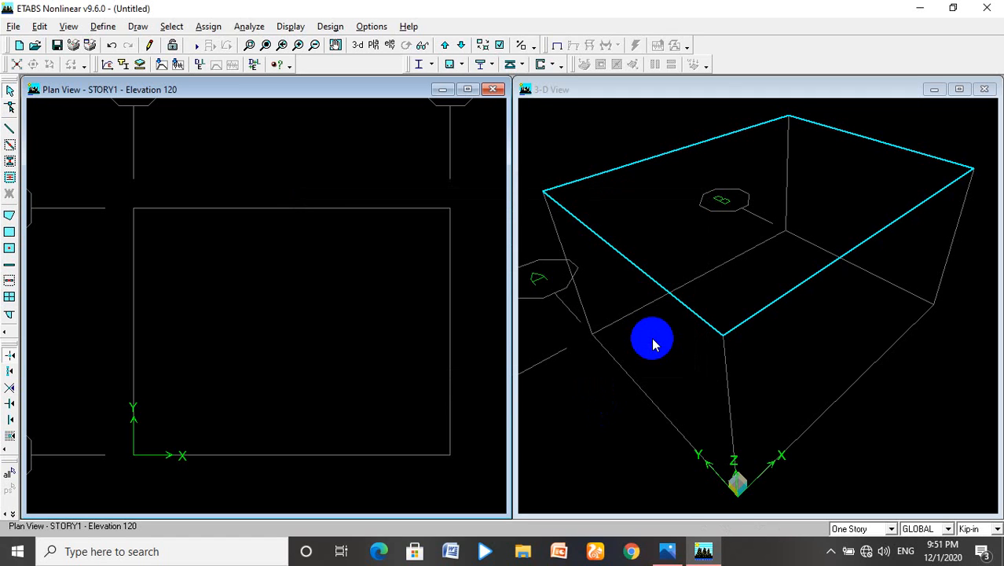
- Review the frame layout, supports and given data in the practice problem image, and return to the STORY1 plan view
click(667, 554)
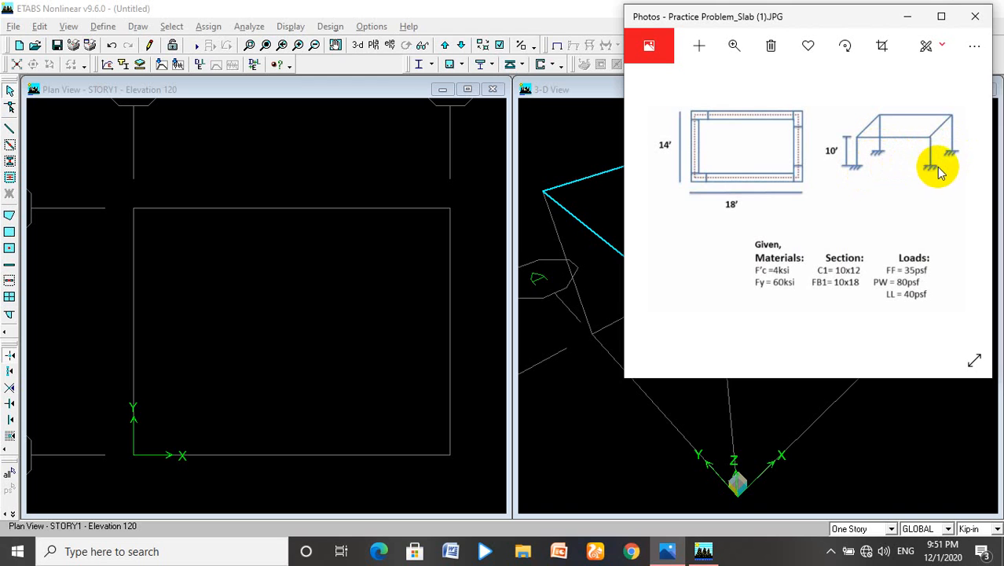
click(907, 17)
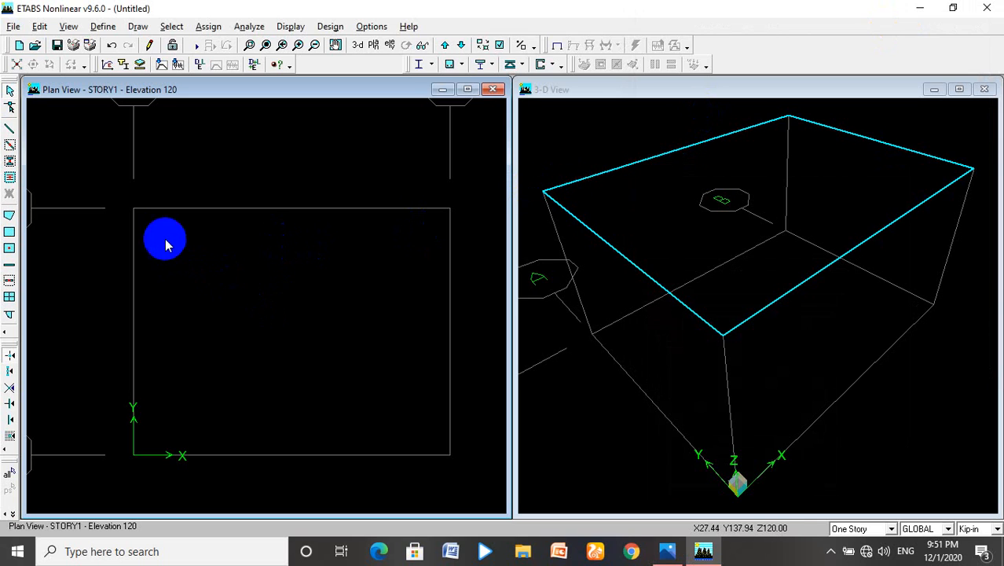
drag(231, 302, 472, 483)
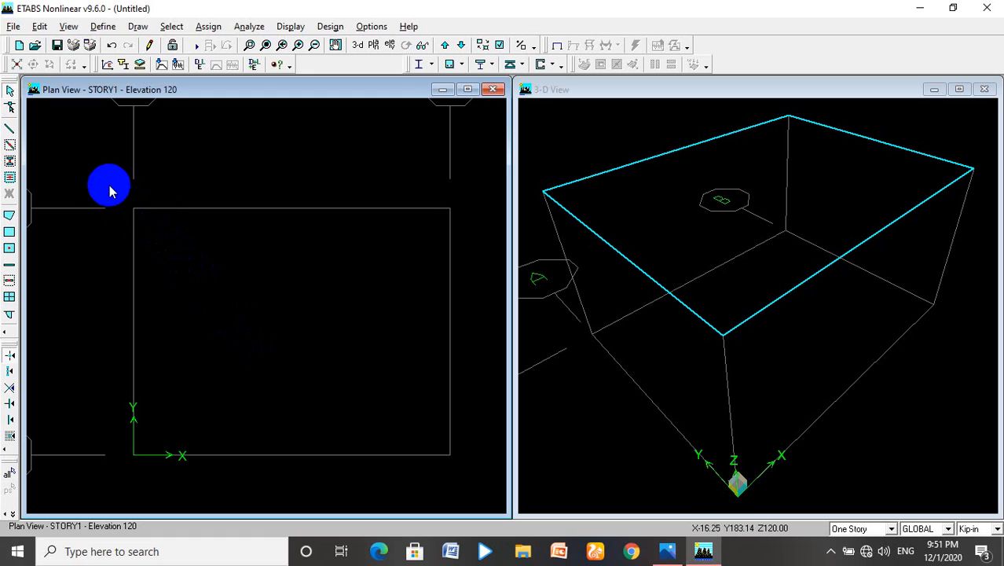
drag(109, 186, 468, 478)
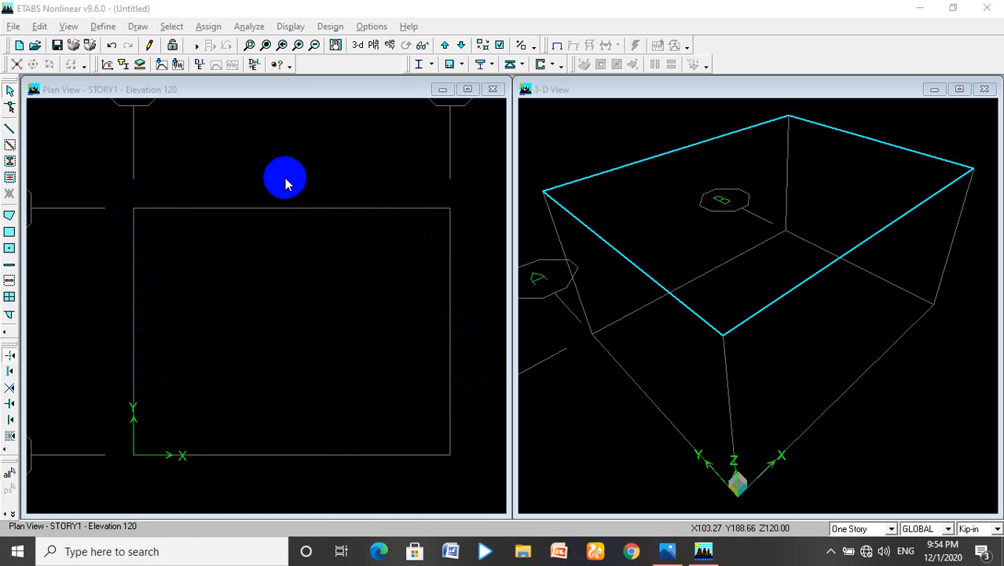
- Create C1 columns with continuous moment releases at the four corner grid intersections of the STORY1 plan
click(10, 163)
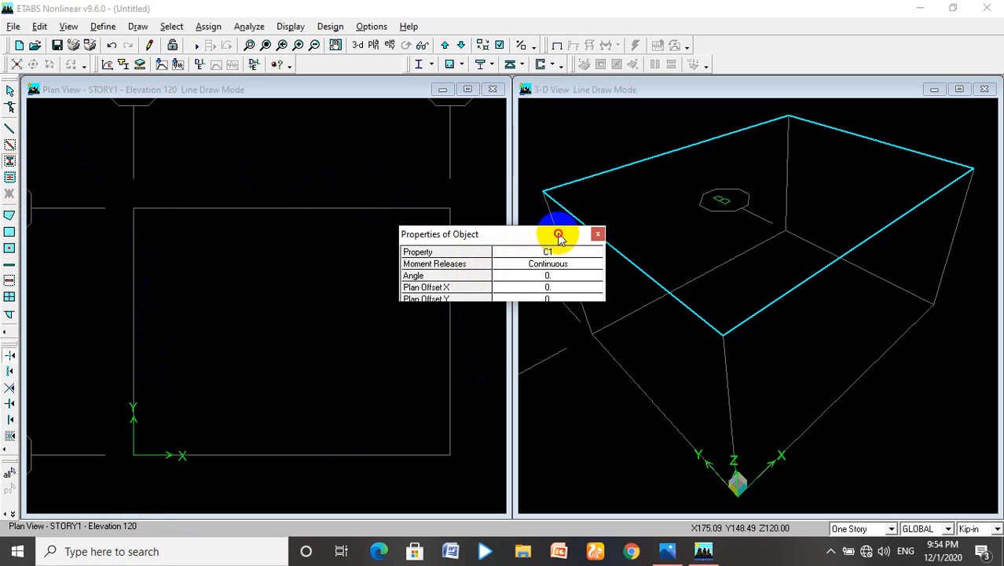
drag(555, 234, 612, 207)
click(606, 226)
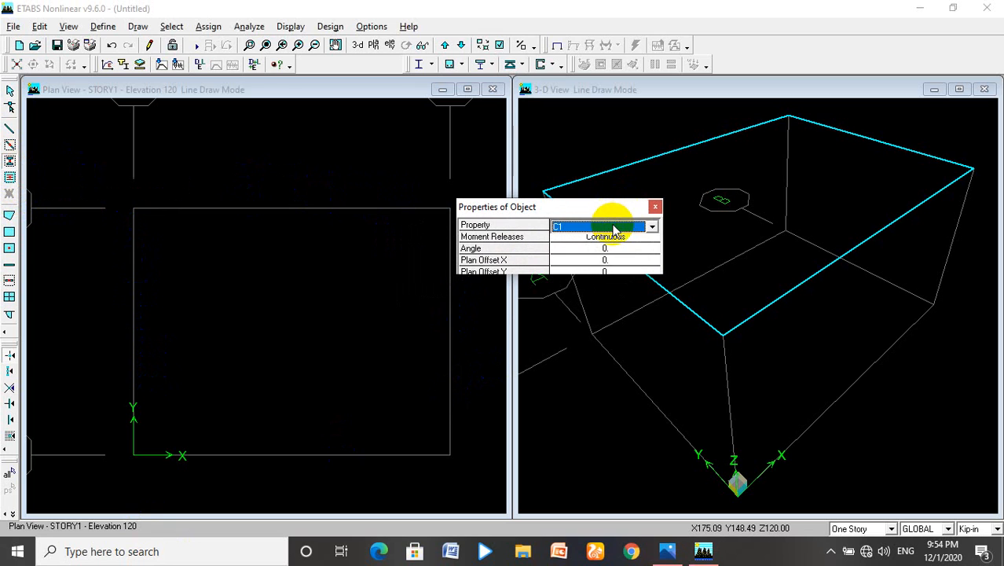
click(653, 227)
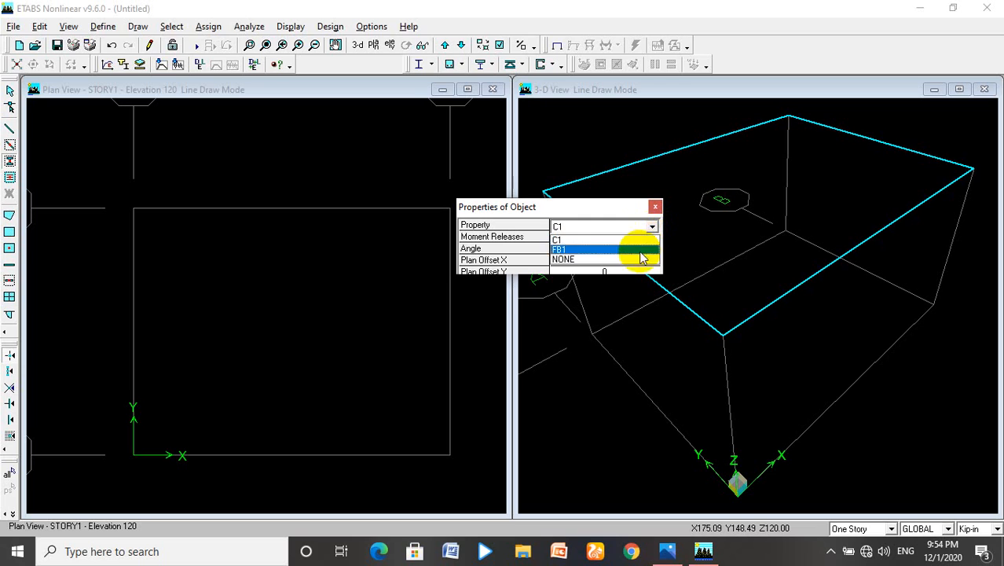
click(629, 240)
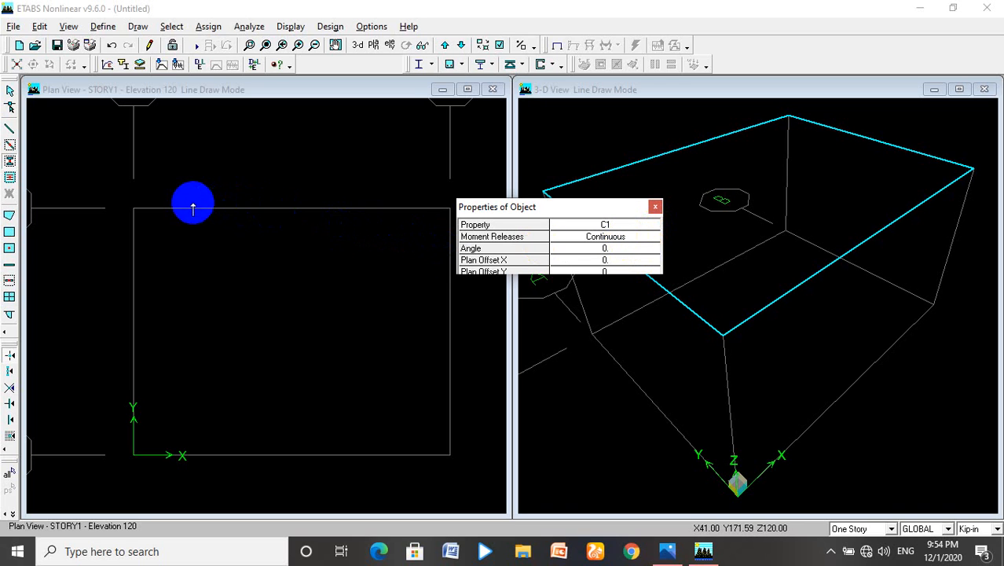
click(134, 208)
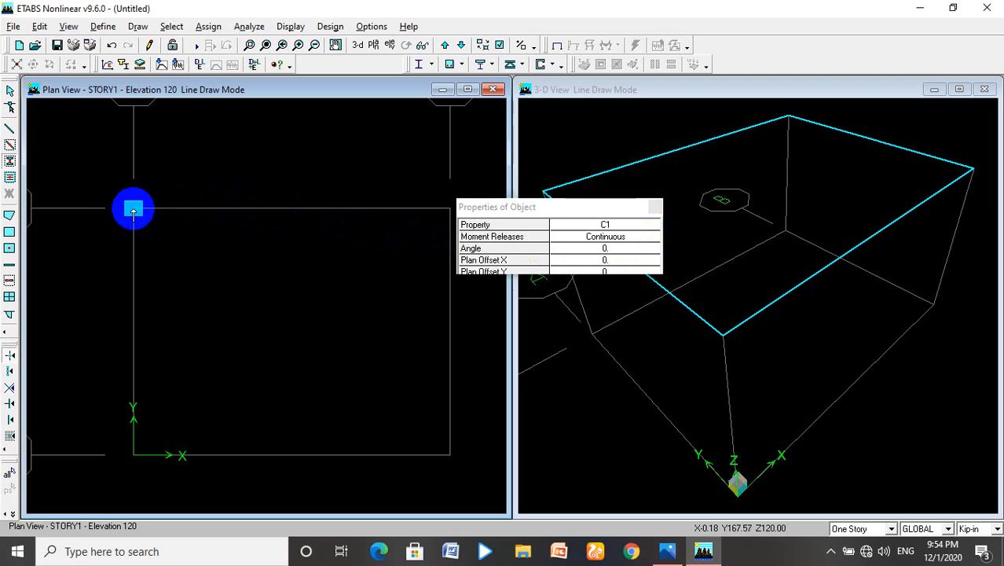
click(133, 453)
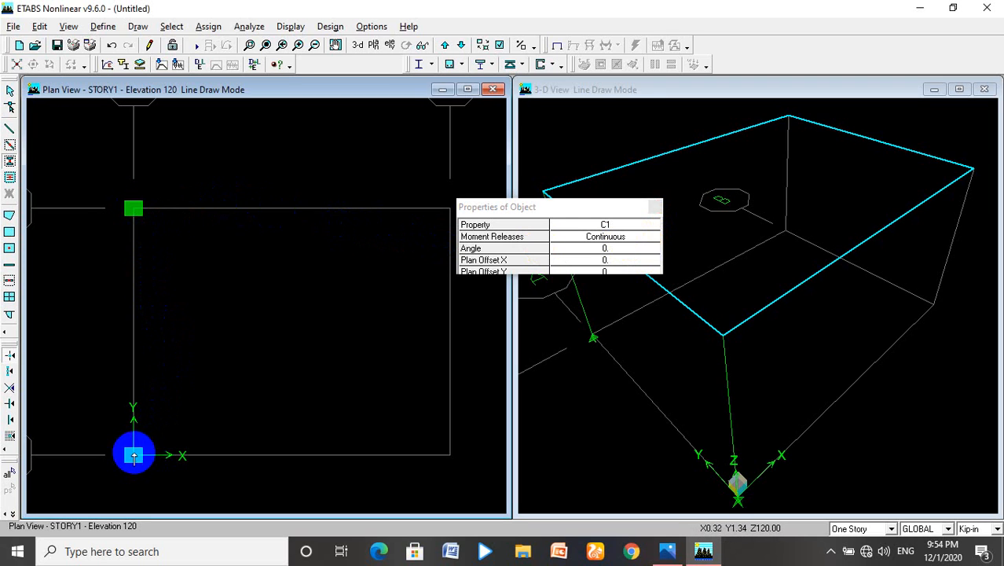
click(450, 454)
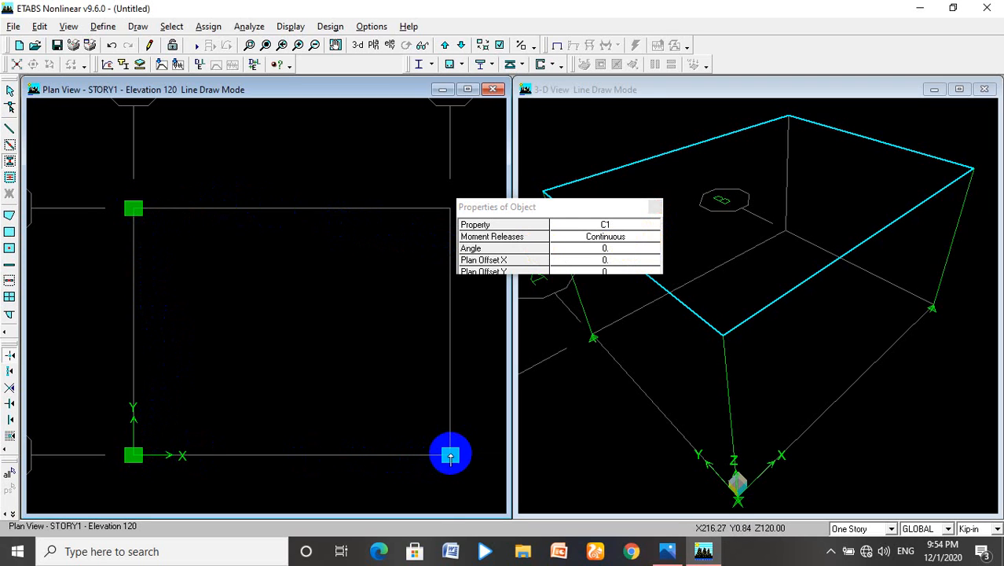
click(450, 209)
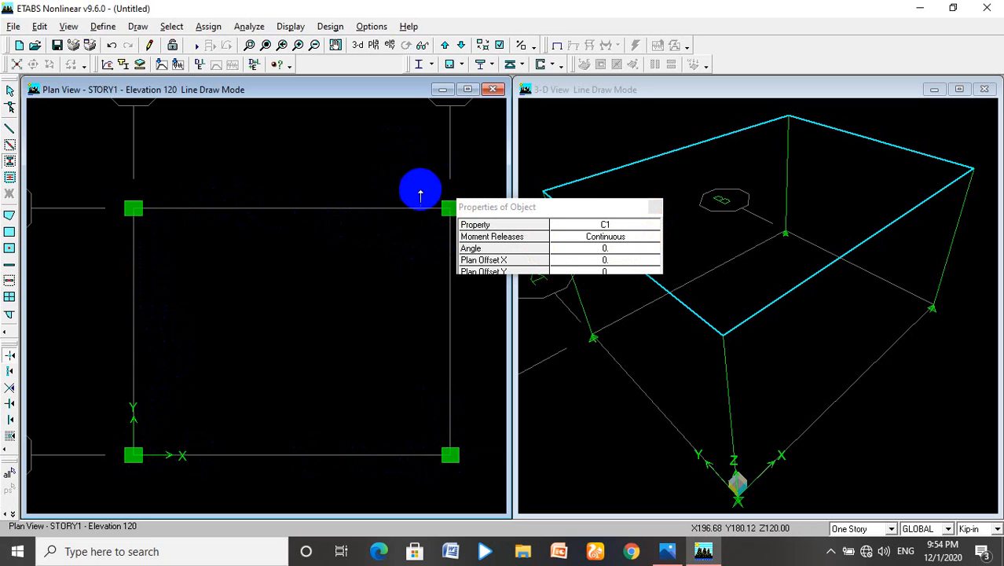
key(Escape)
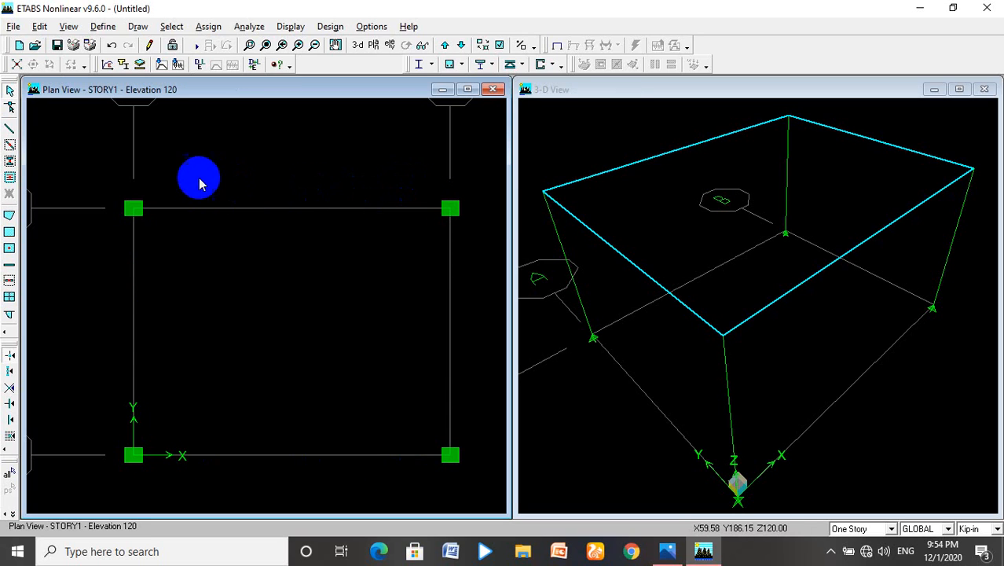
- Draw FB1 frame beams along all four sides of the STORY1 plan, connecting the corner columns from grid point A-2 around
click(10, 129)
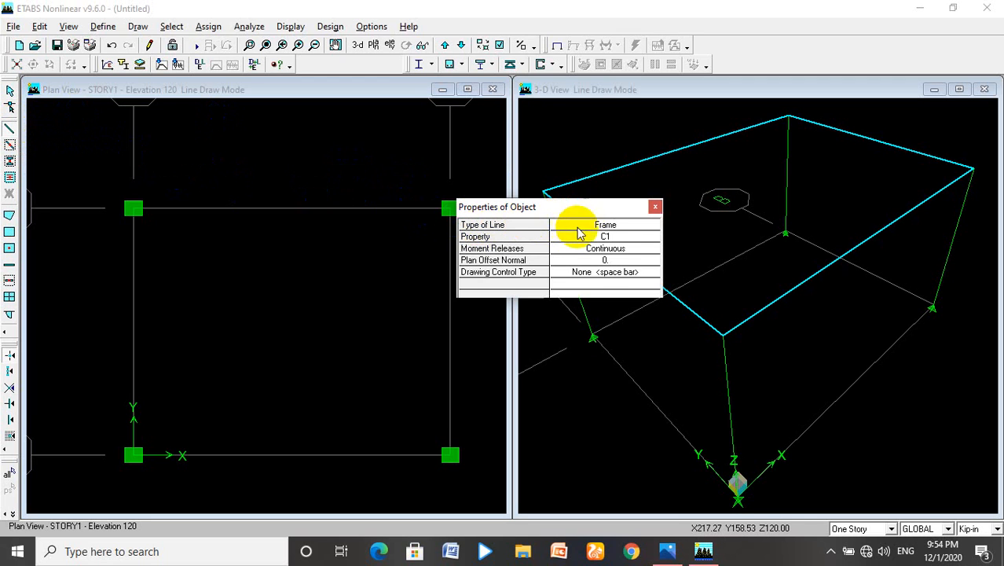
click(601, 238)
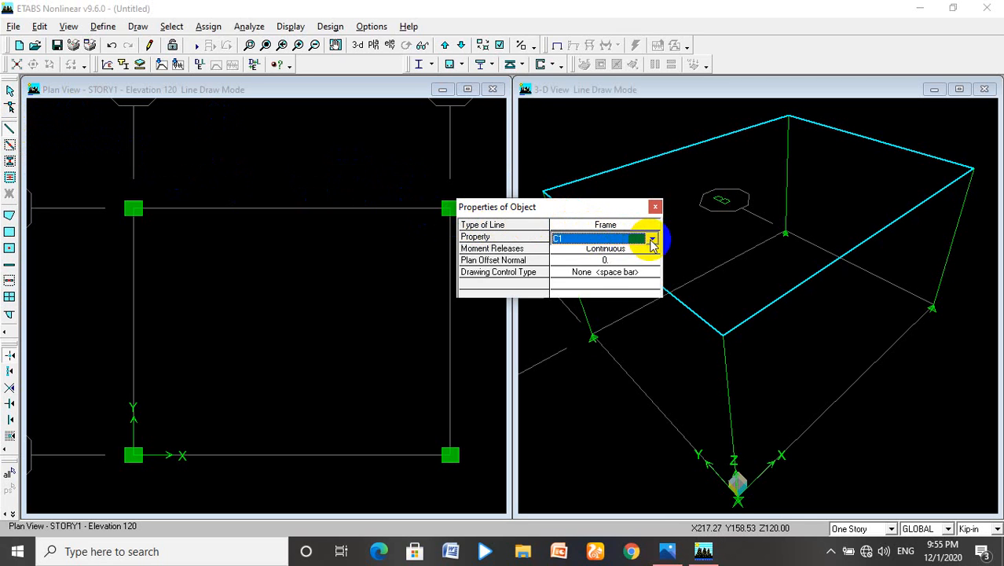
click(651, 238)
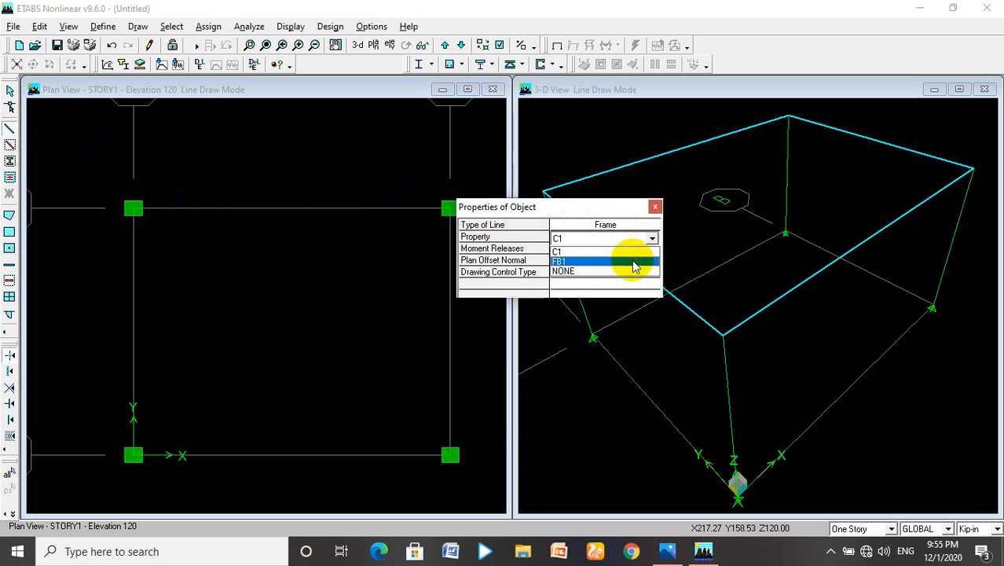
click(634, 261)
drag(579, 201, 614, 166)
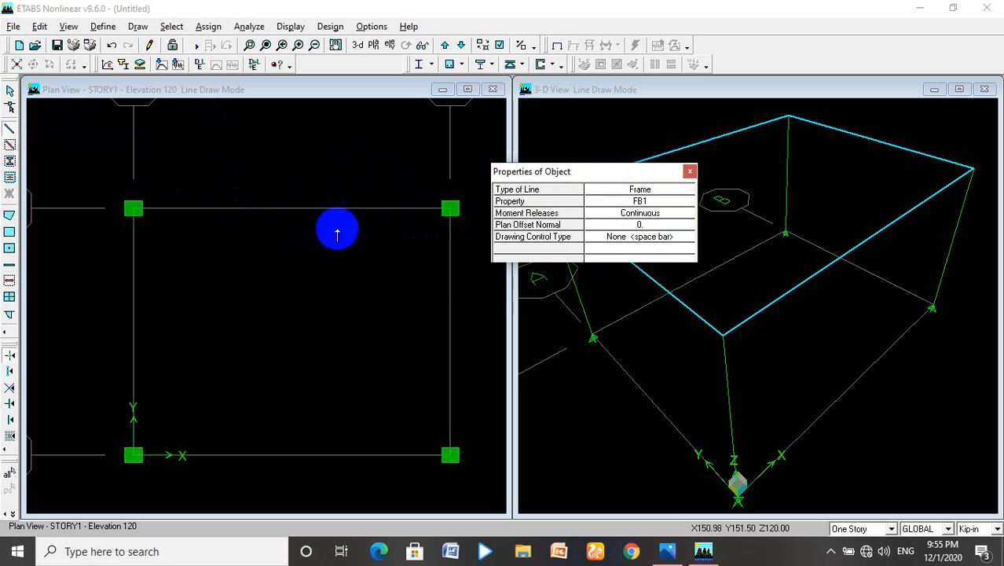
click(134, 208)
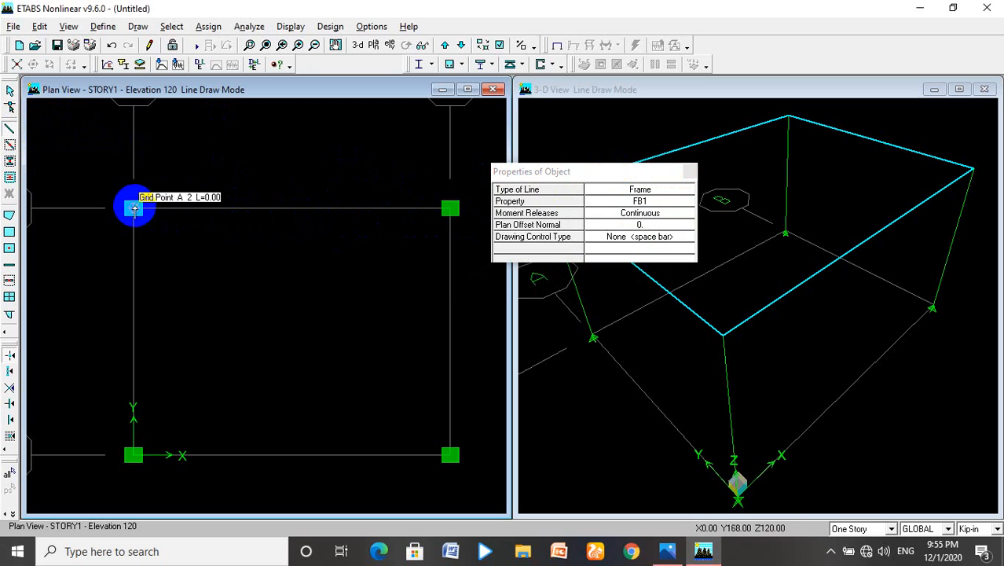
click(450, 208)
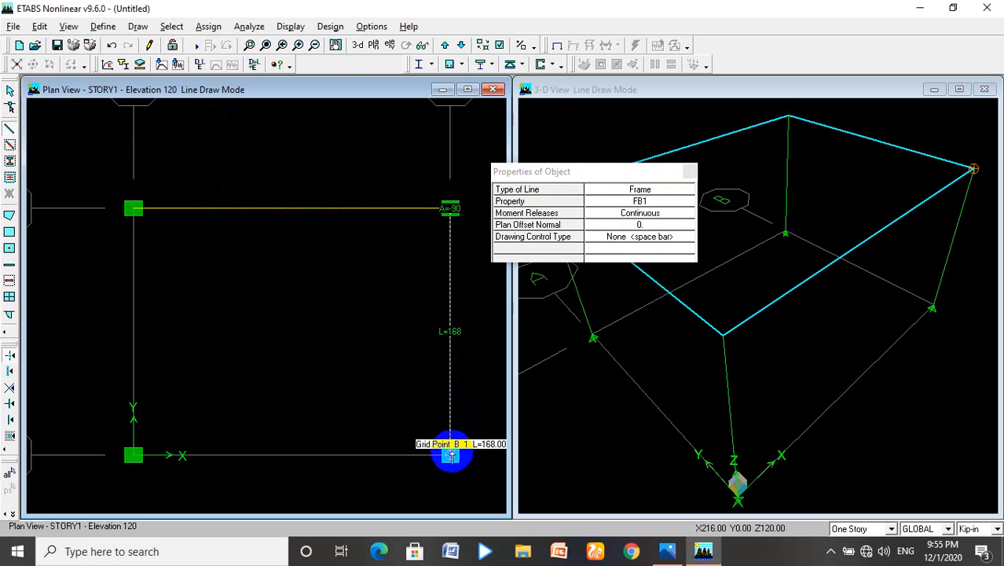
click(450, 456)
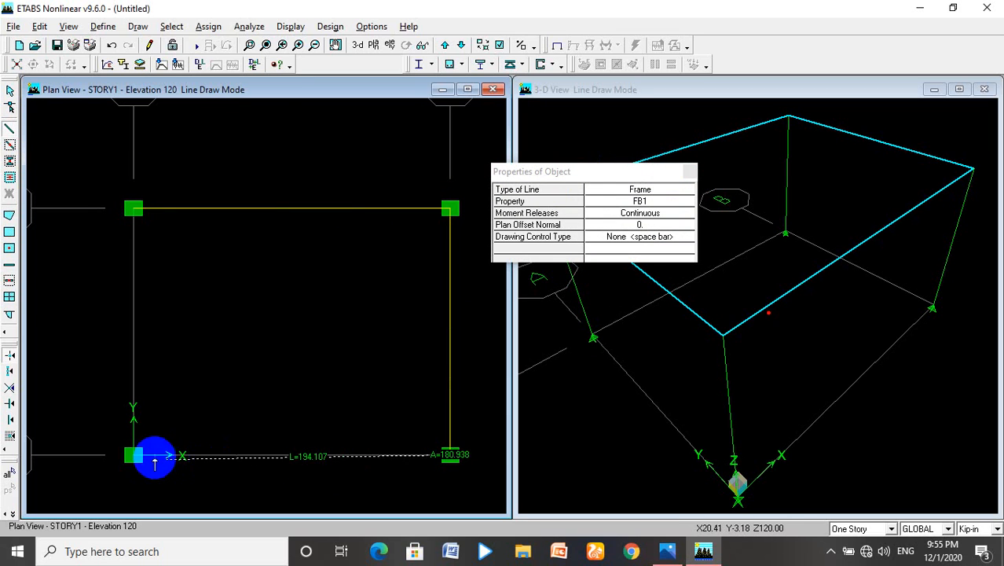
click(134, 456)
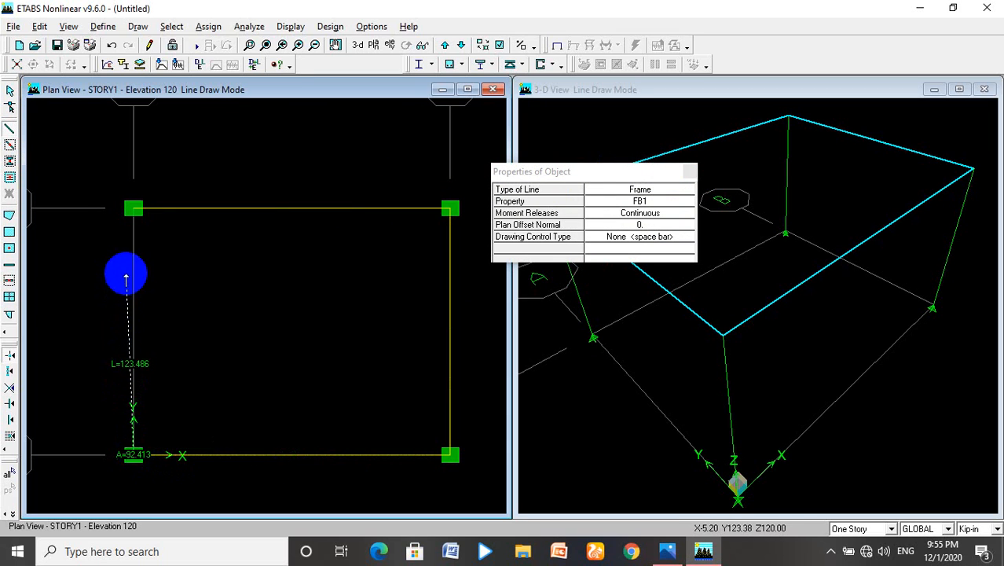
click(132, 207)
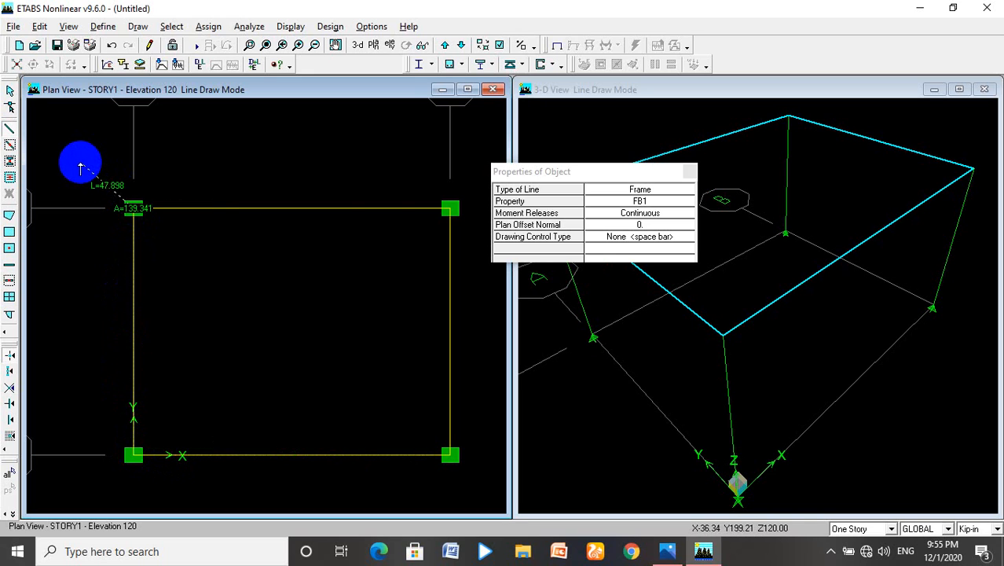
key(Escape)
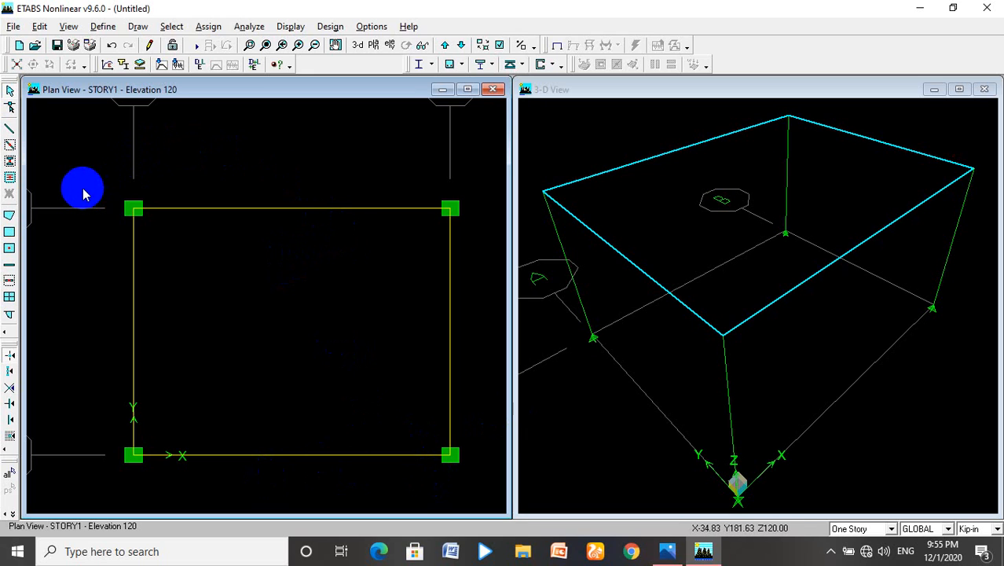
- Create a floor area with the SLAB property in the bay enclosed by the four beams on STORY1
drag(83, 193, 484, 472)
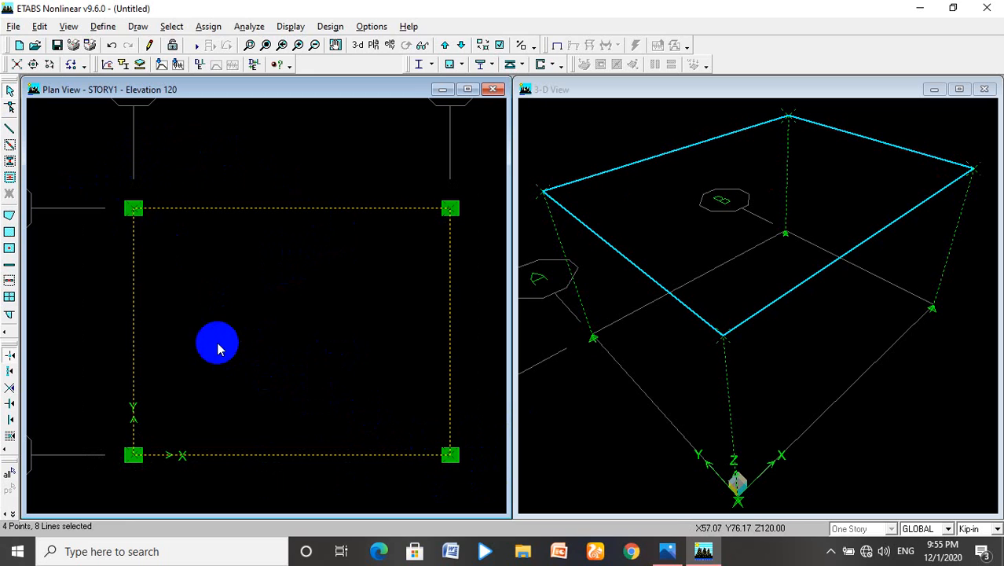
click(9, 248)
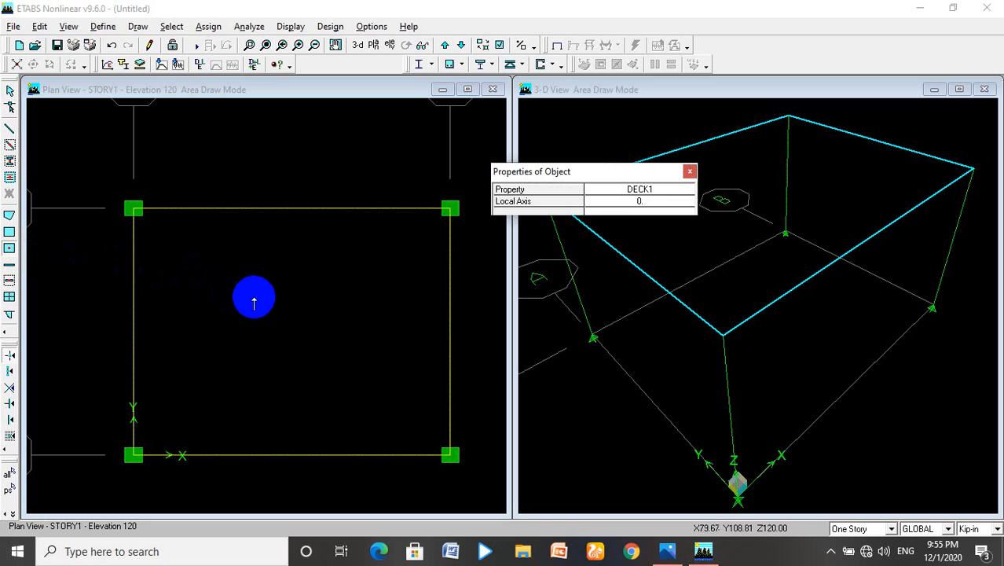
click(627, 191)
click(685, 190)
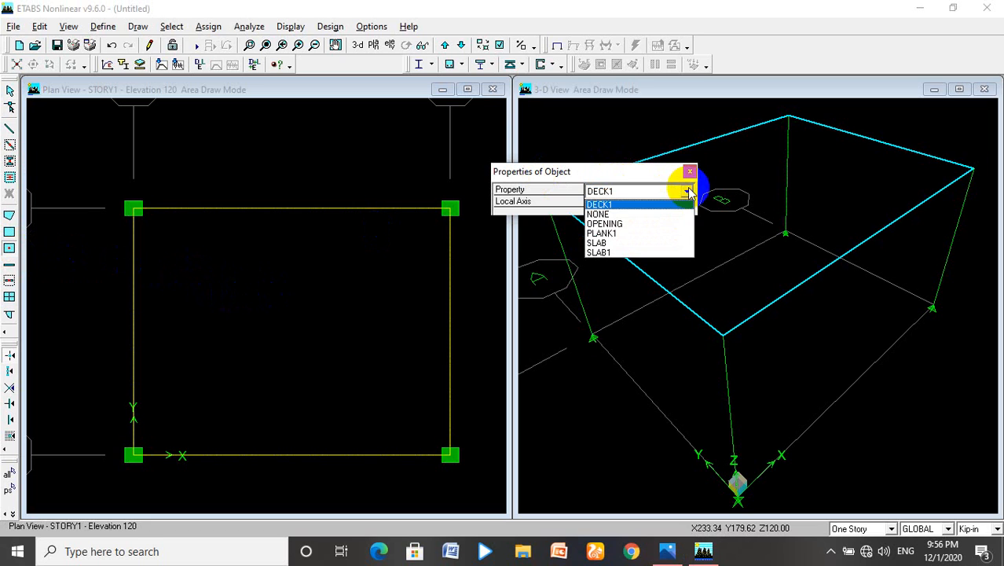
click(633, 243)
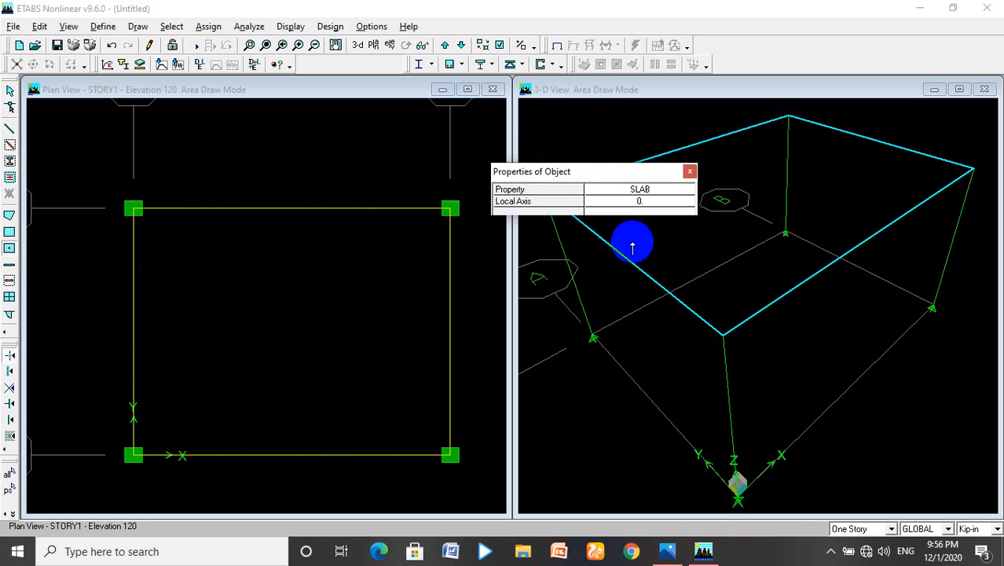
click(300, 322)
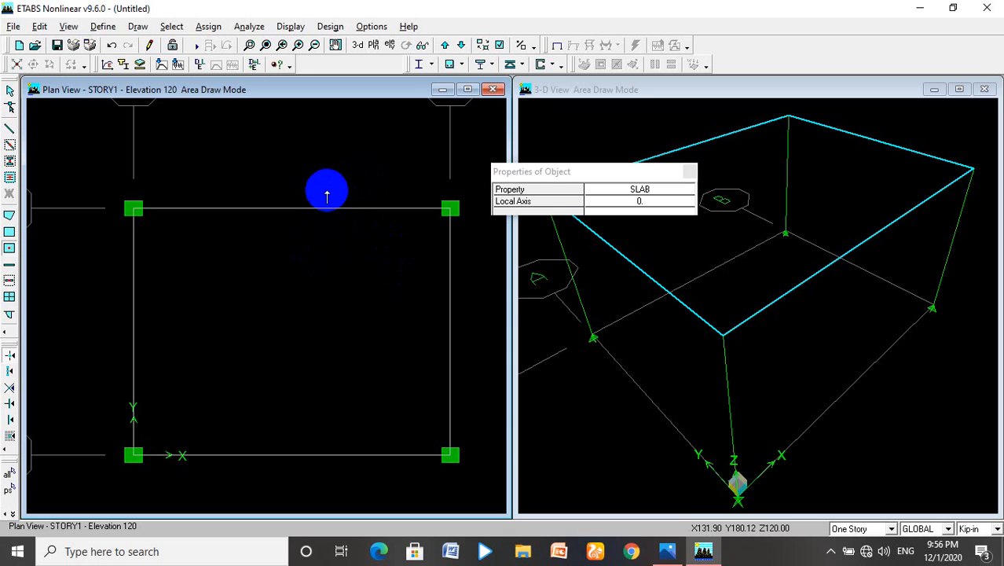
key(Escape)
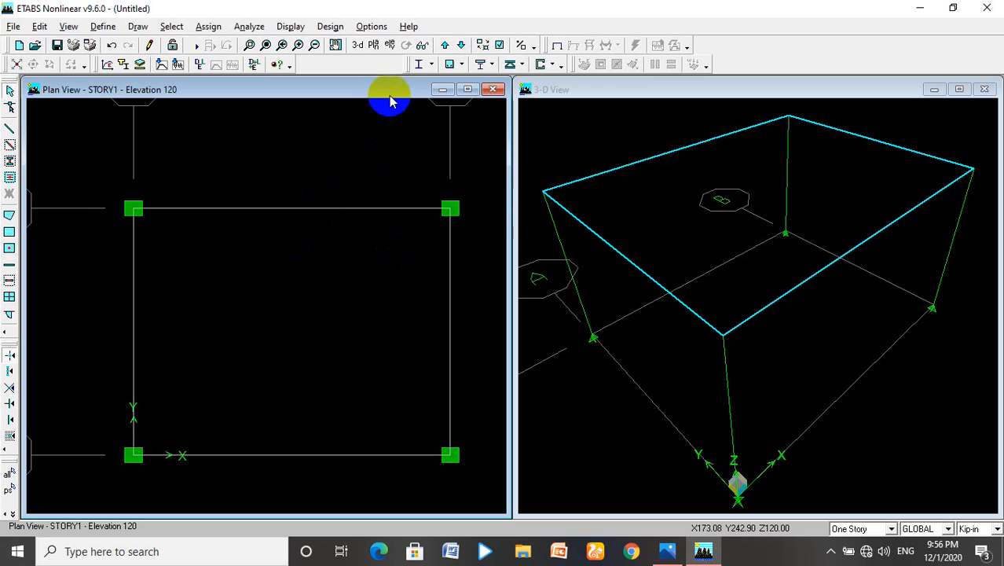
- Turn on Object Fill for all windows in the building view options, and select the slab area on STORY1
click(500, 46)
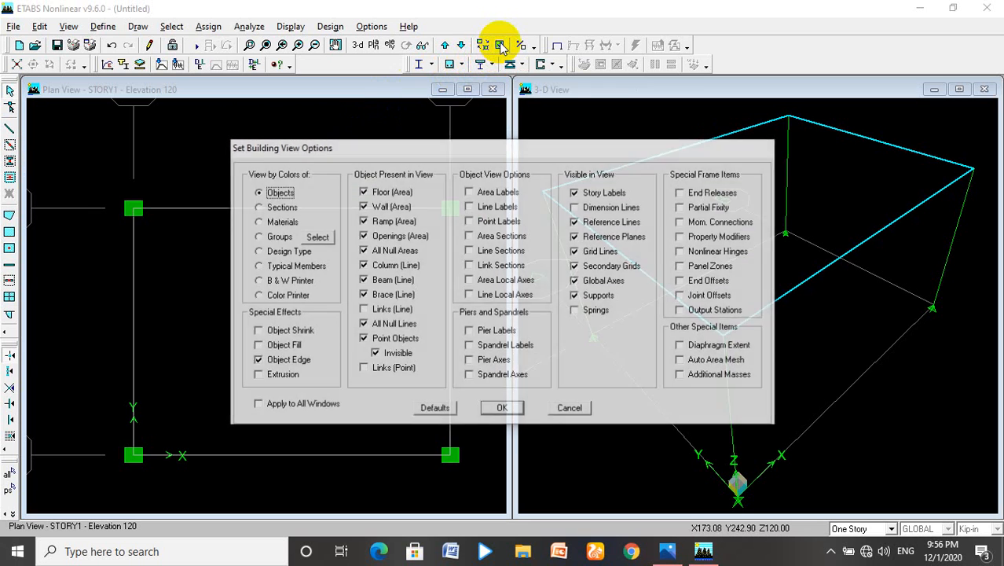
click(256, 346)
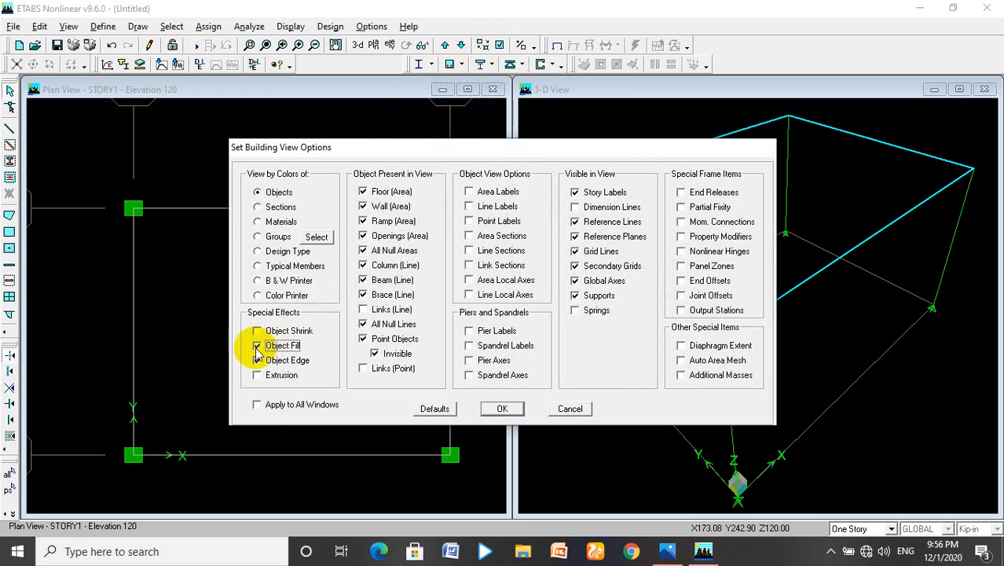
click(256, 405)
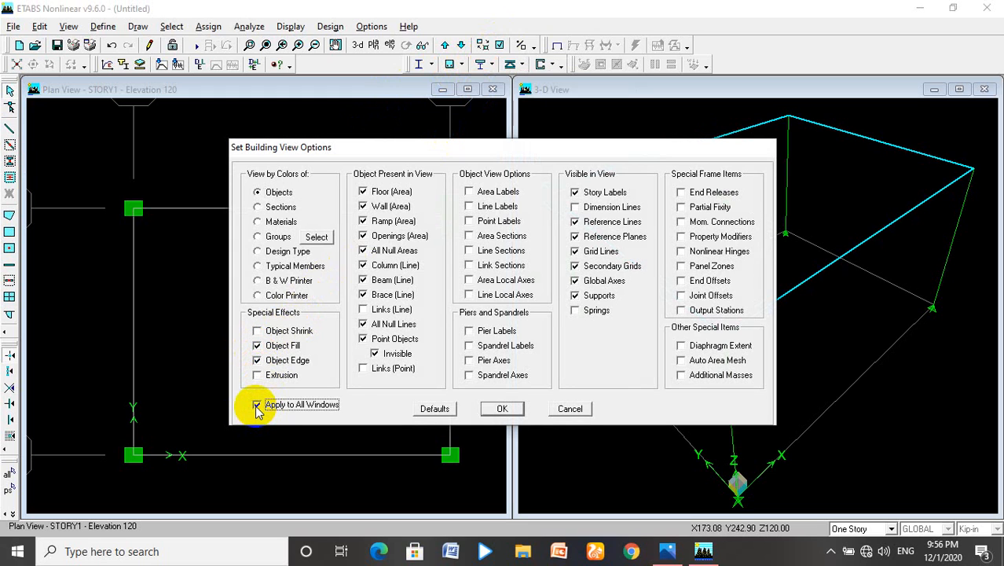
click(501, 409)
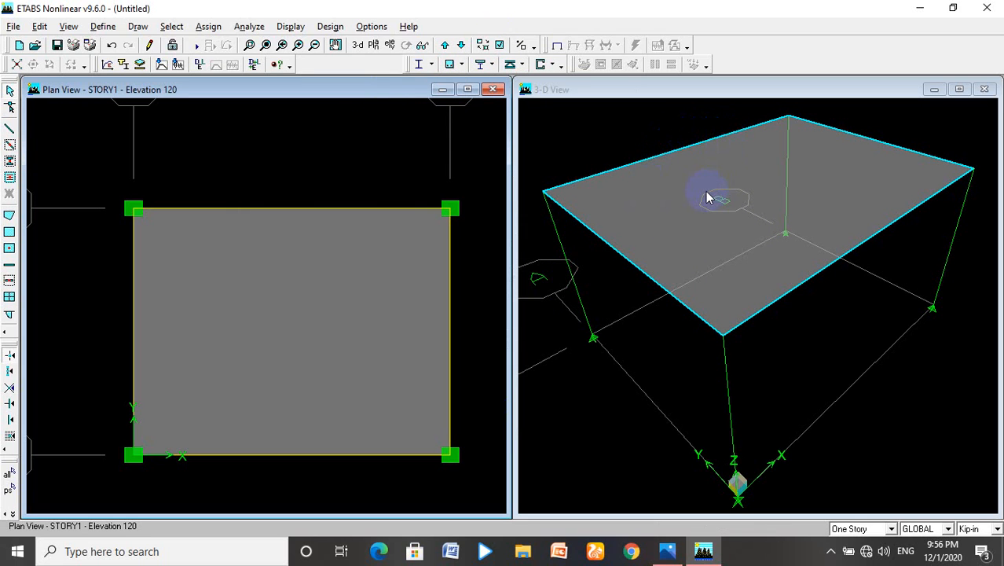
click(328, 285)
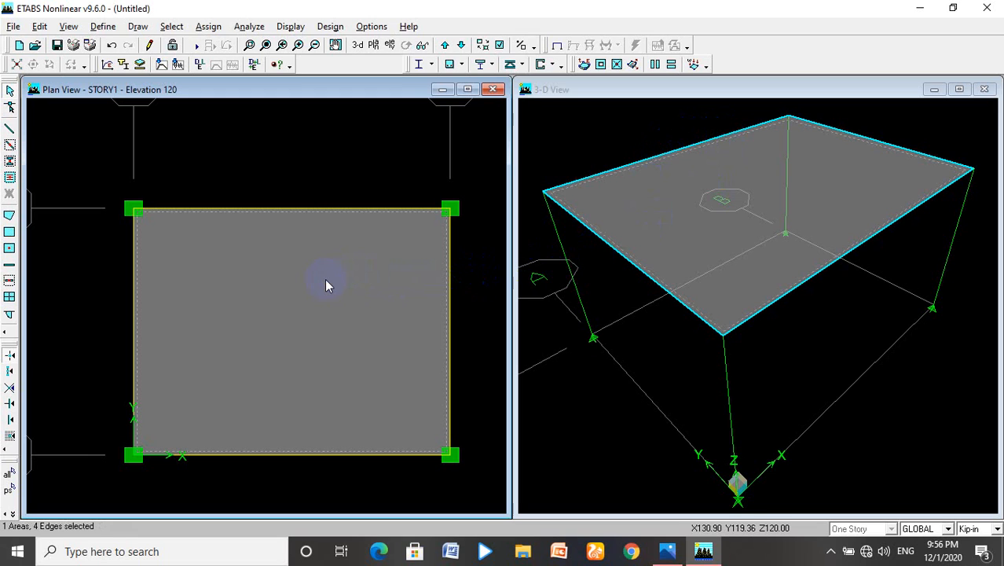
click(209, 26)
mouse_move(262, 135)
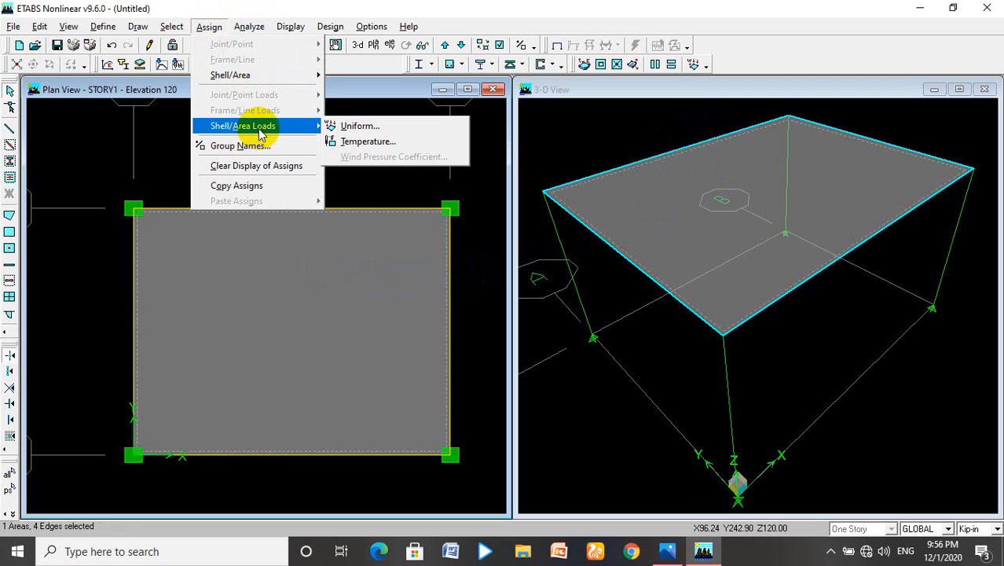
click(342, 128)
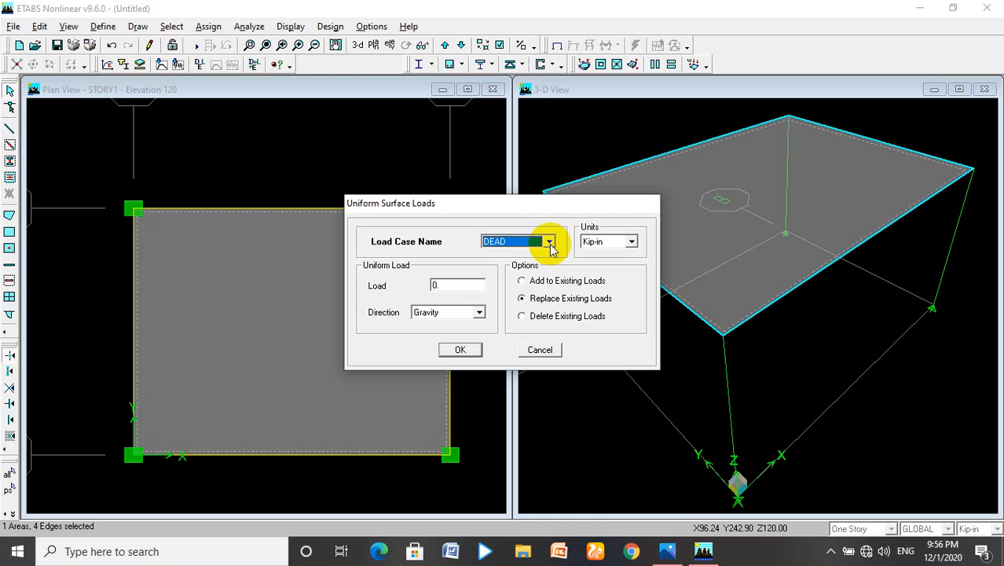
click(550, 242)
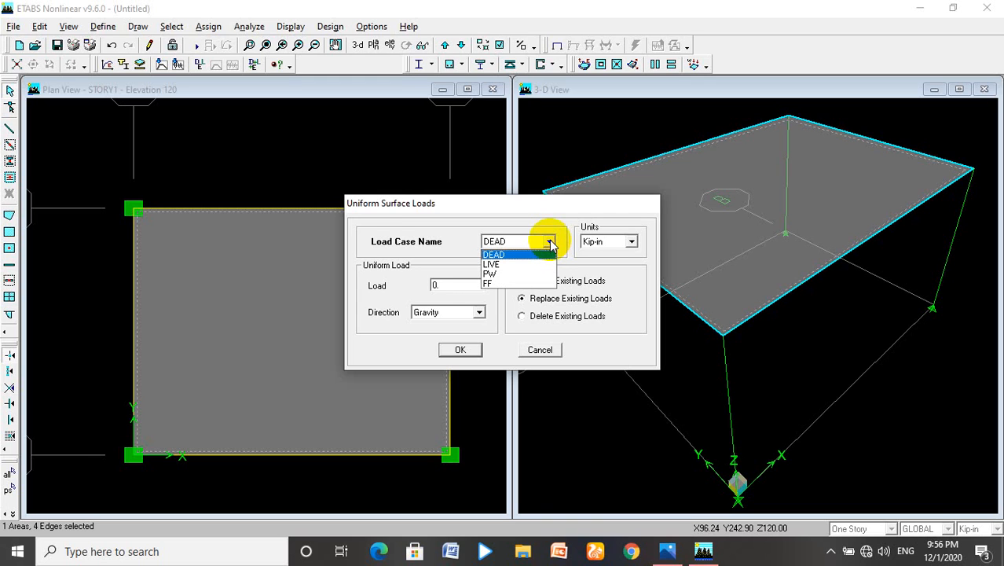
click(669, 554)
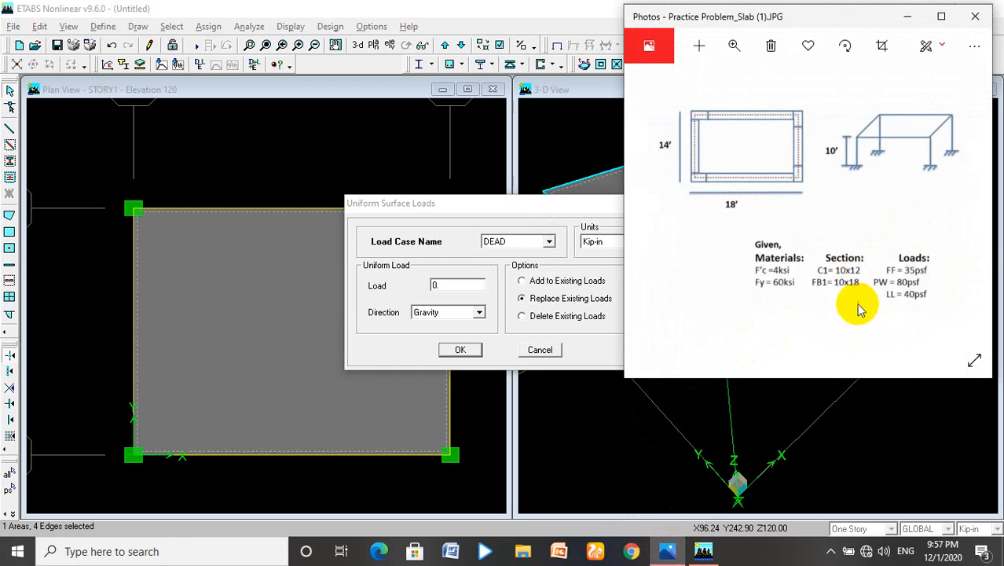
click(909, 18)
click(549, 242)
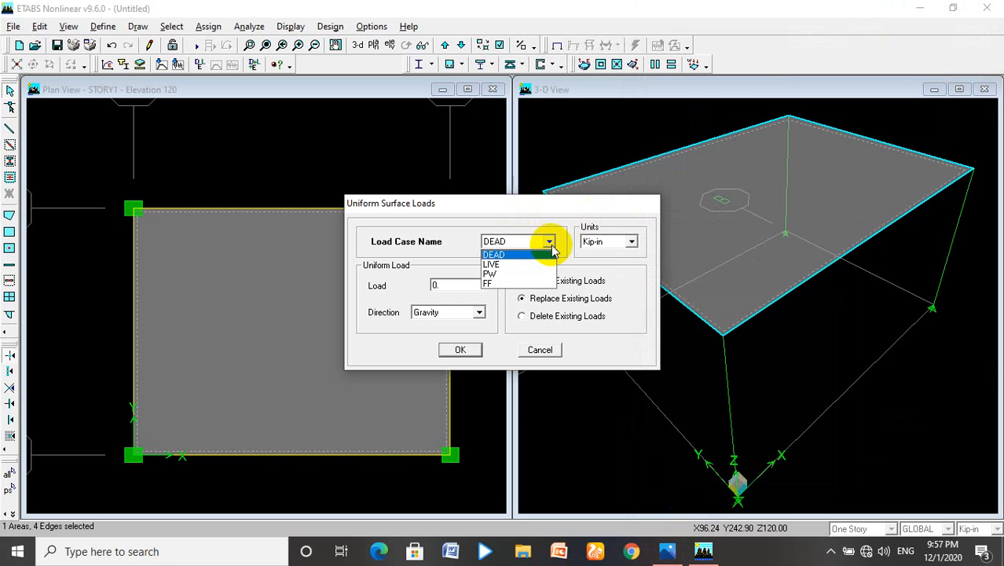
click(523, 264)
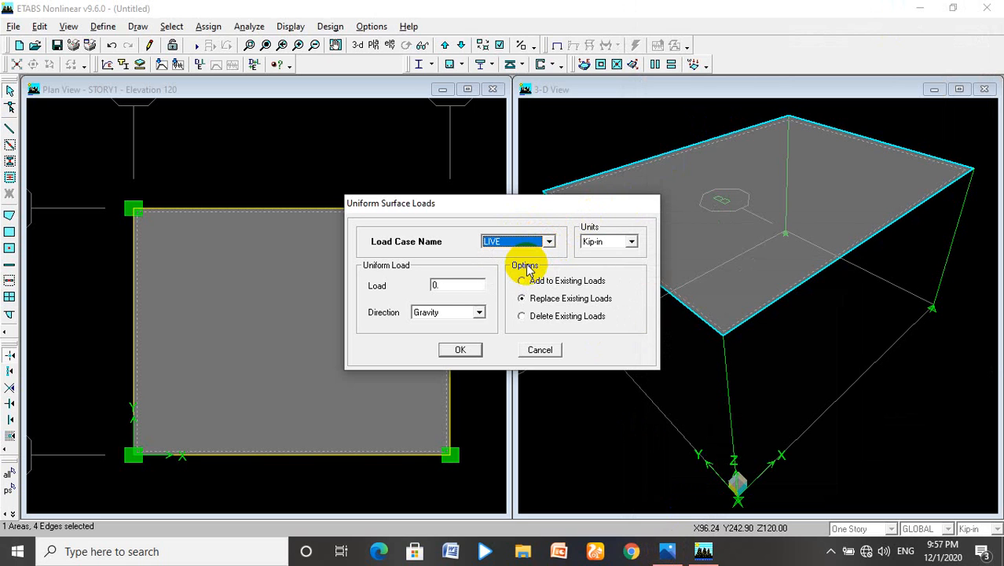
click(673, 556)
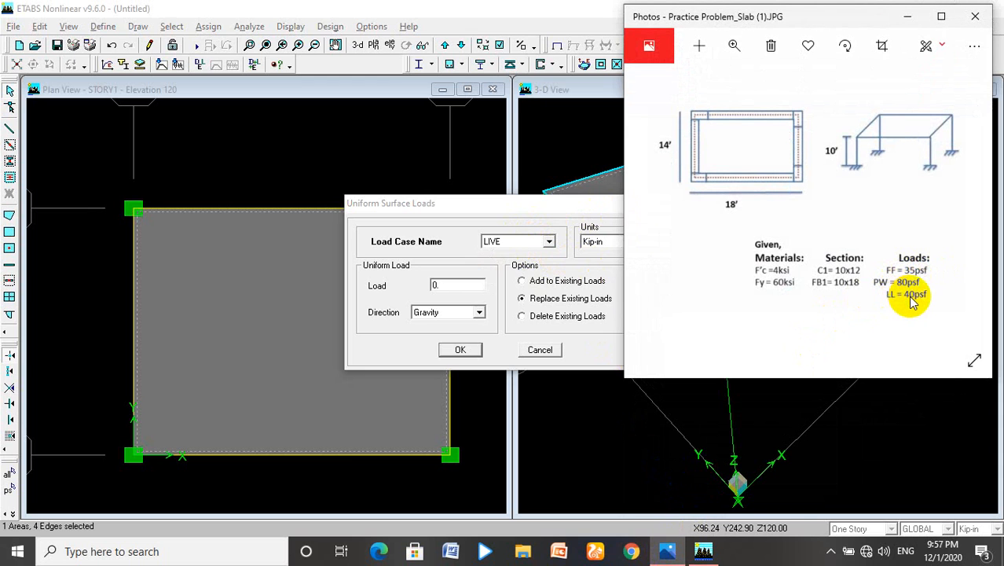
click(907, 24)
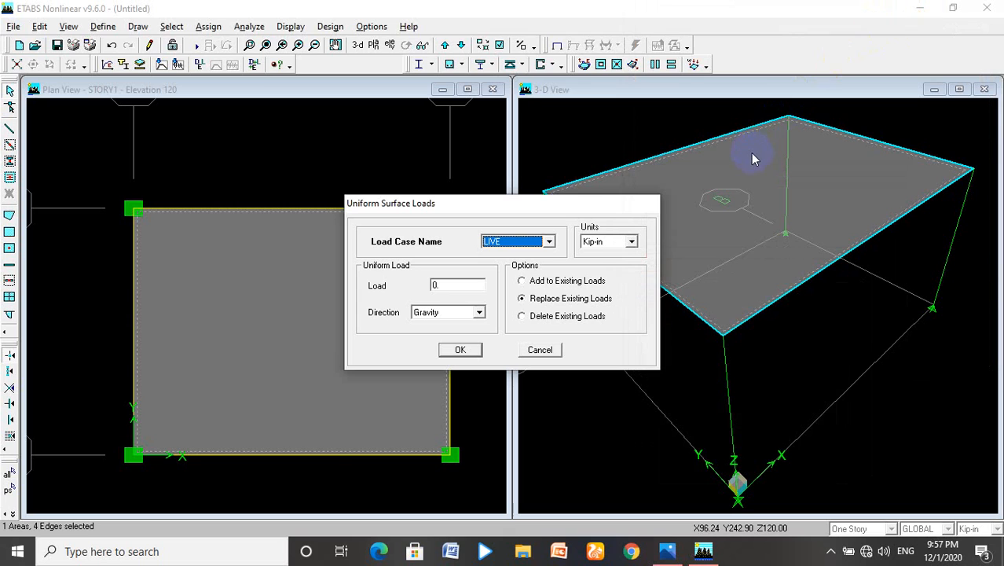
click(632, 242)
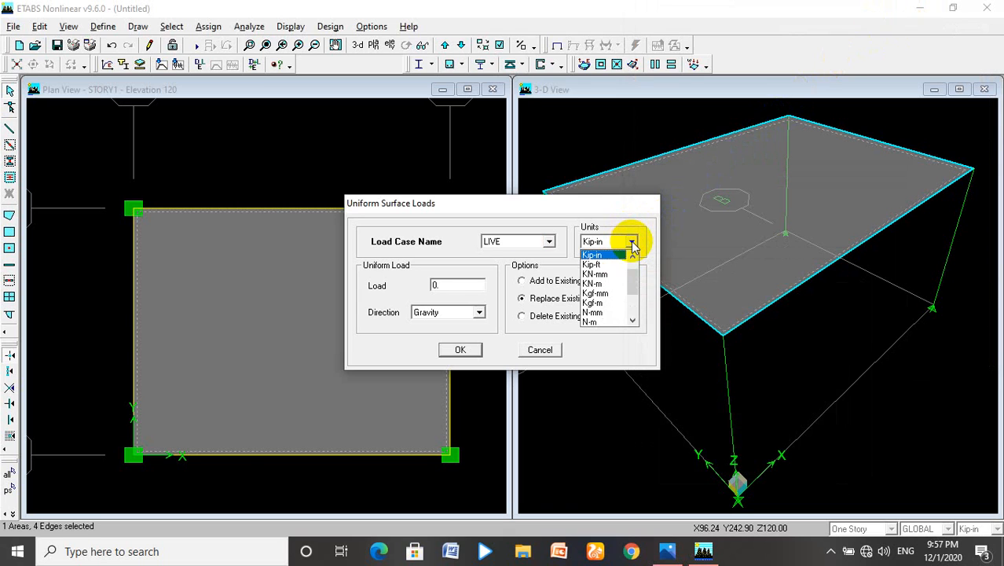
click(534, 350)
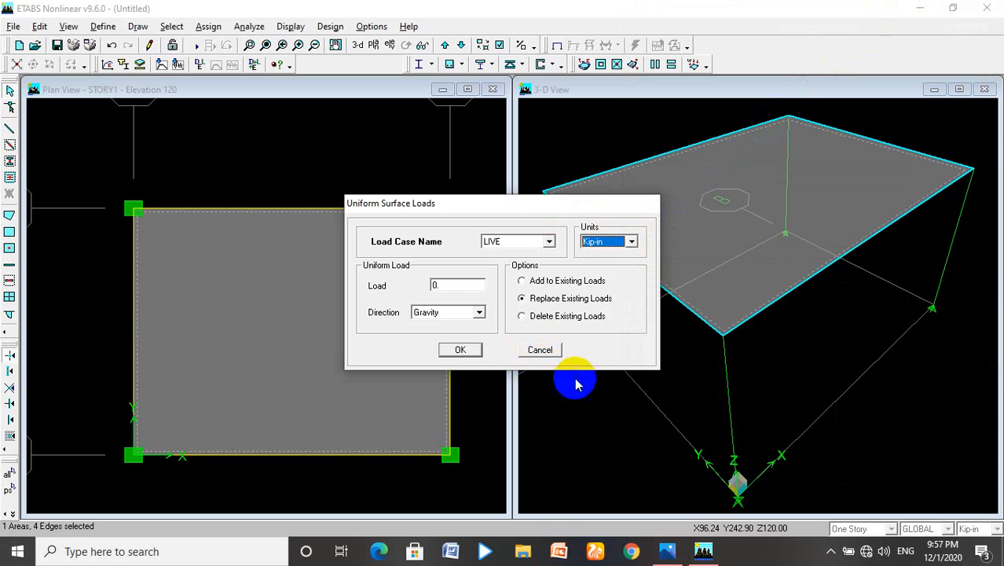
click(539, 350)
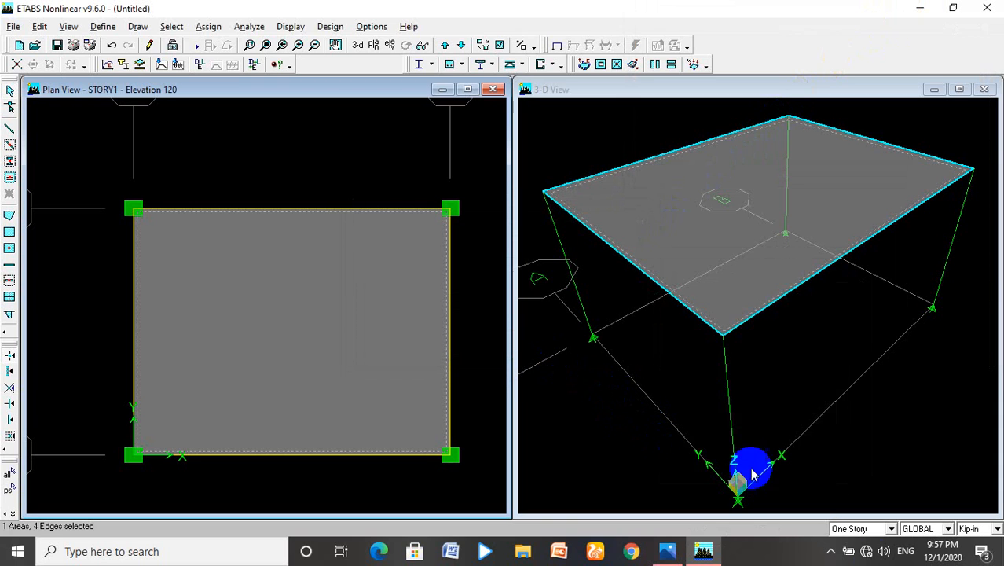
- Set the model's working units to lb-ft
click(978, 530)
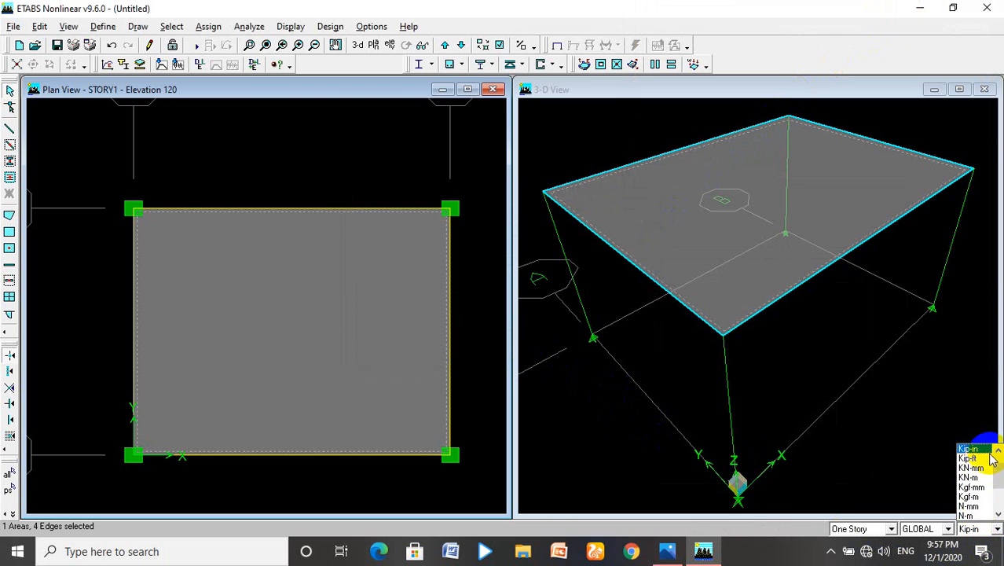
click(998, 450)
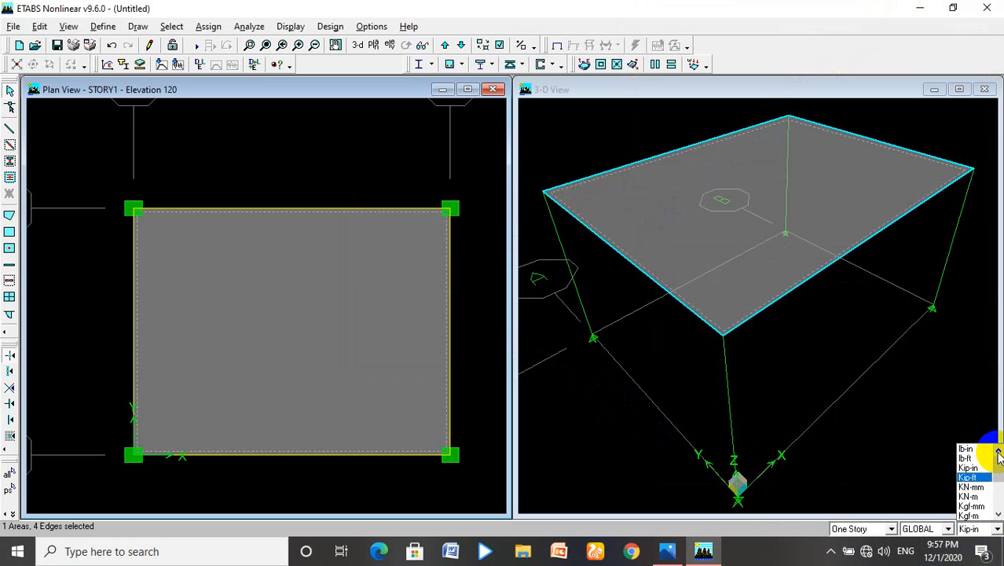
click(967, 459)
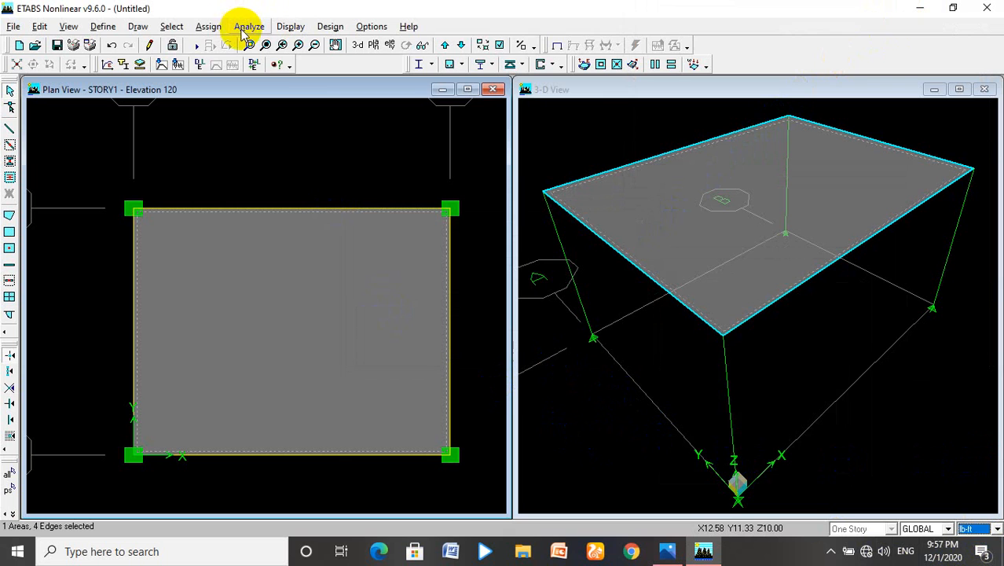
- Assign a uniform gravity surface load of 40 lb/ft² to the selected slab for the LIVE case, per the practice problem
click(209, 26)
mouse_move(263, 124)
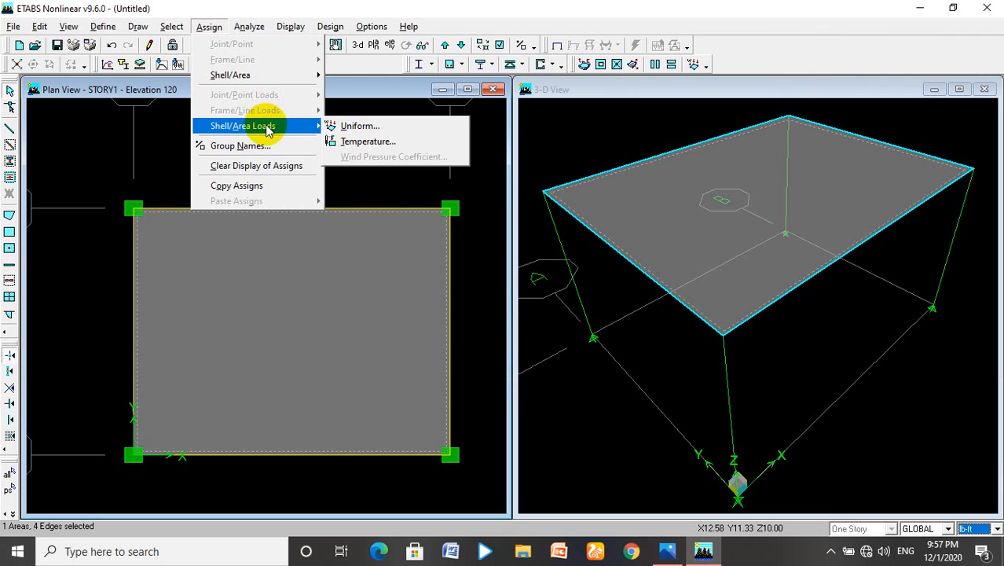
click(352, 126)
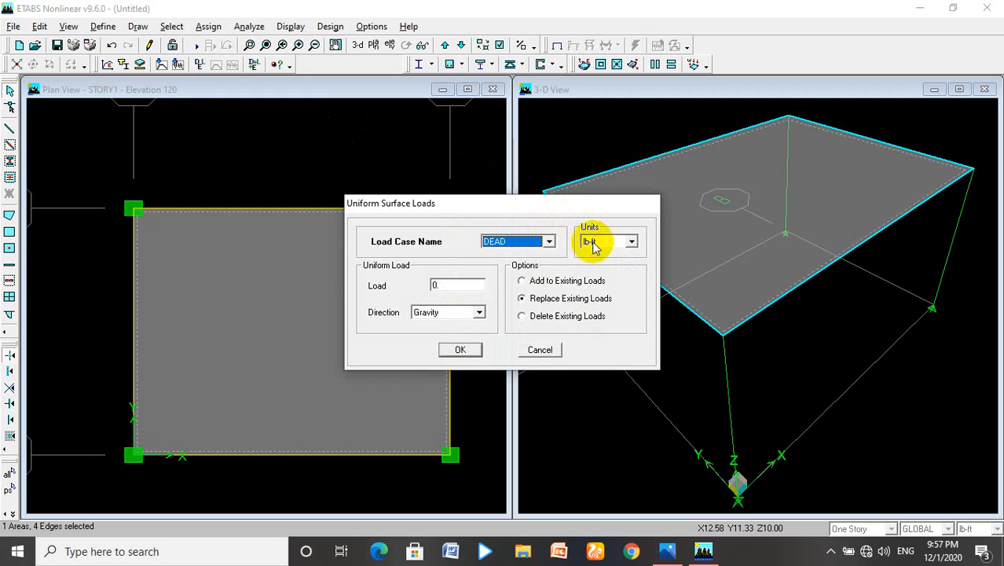
click(550, 243)
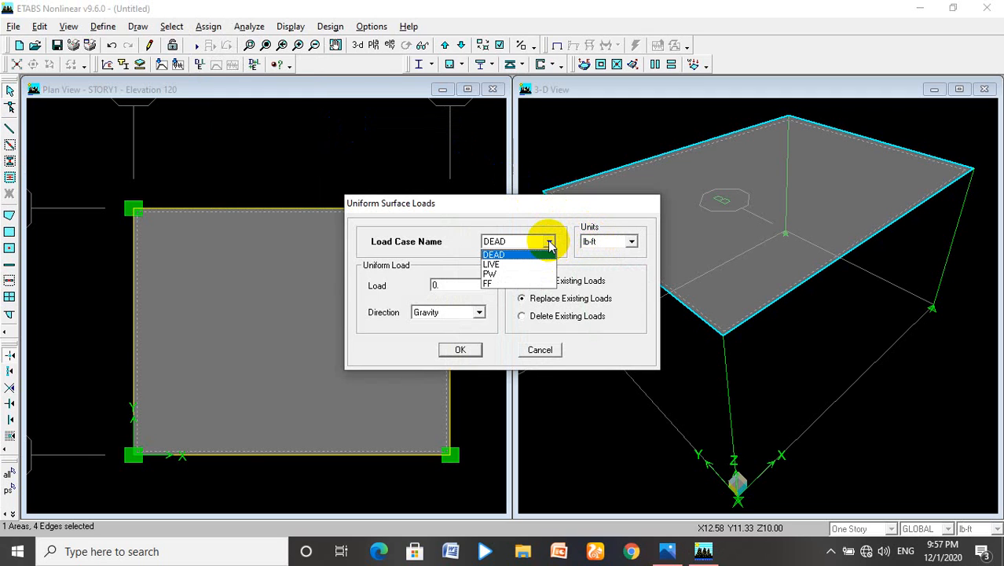
click(518, 266)
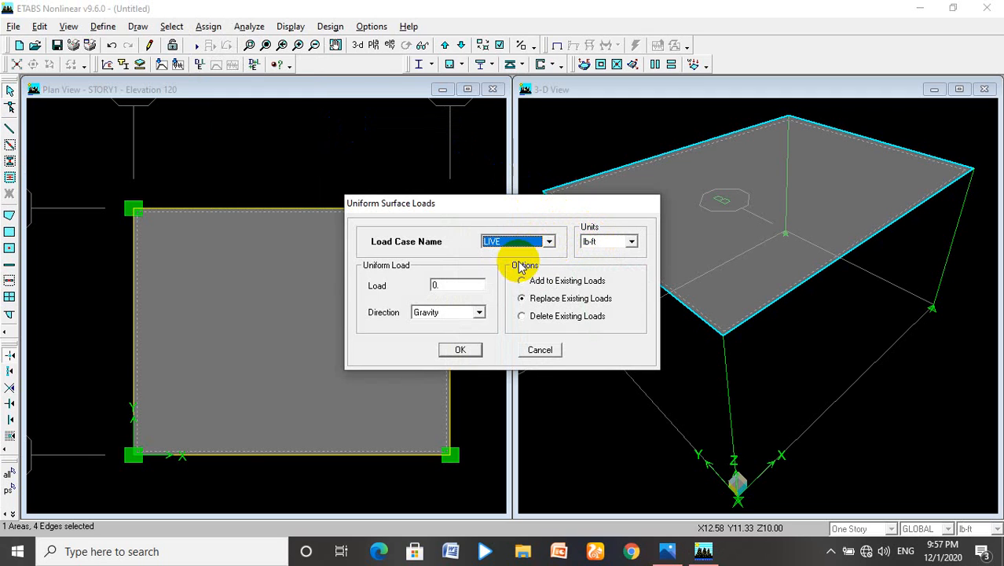
click(668, 553)
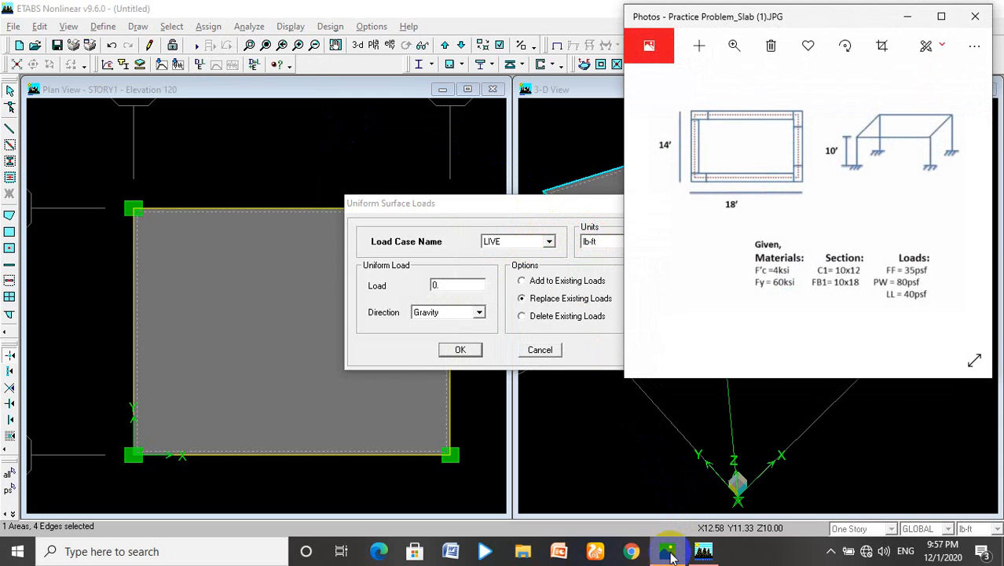
click(907, 16)
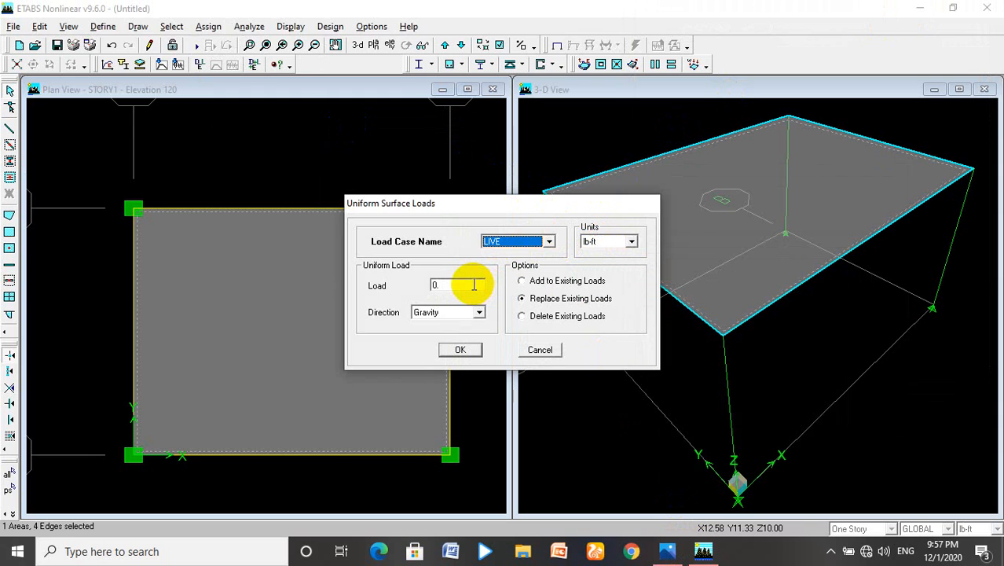
double_click(473, 286)
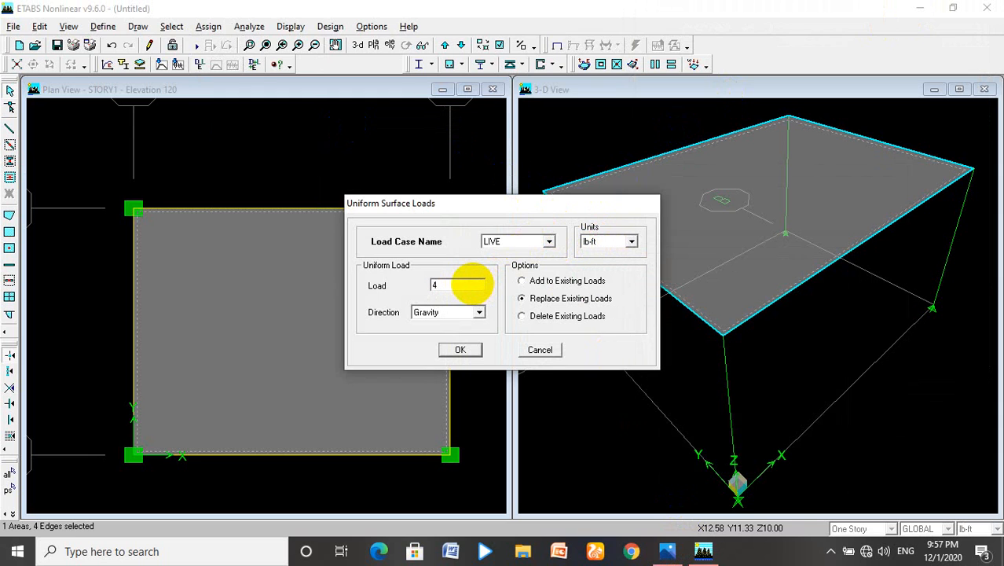
click(468, 348)
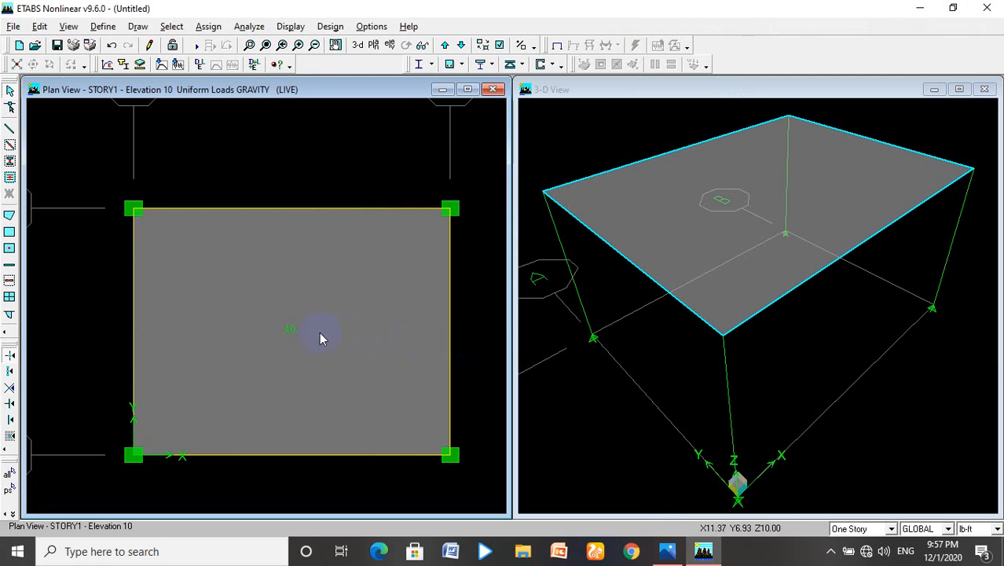
- Assign a uniform gravity surface load of 80 lb/ft² to the STORY1 slab for the PW case, per the practice problem
click(370, 161)
click(340, 277)
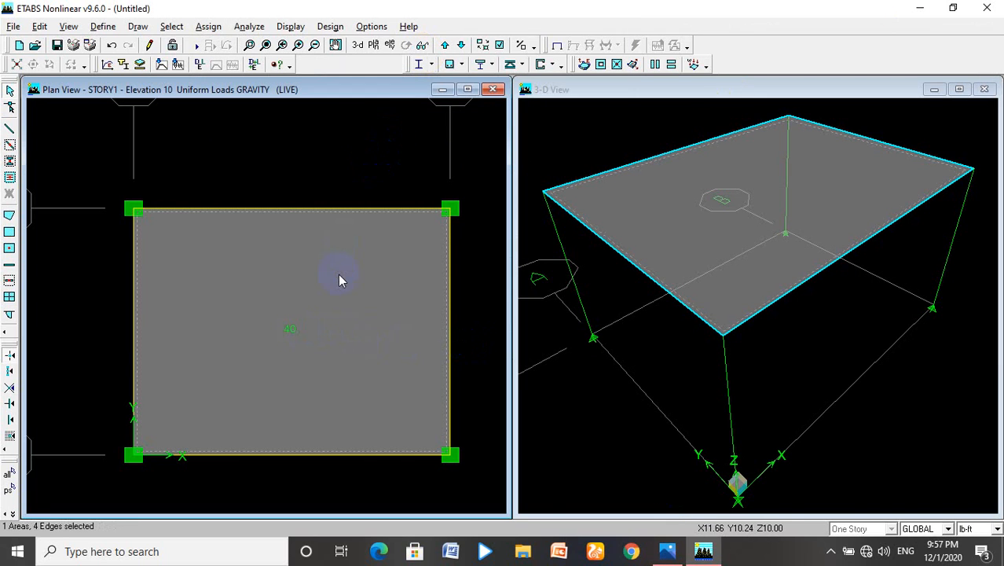
click(209, 27)
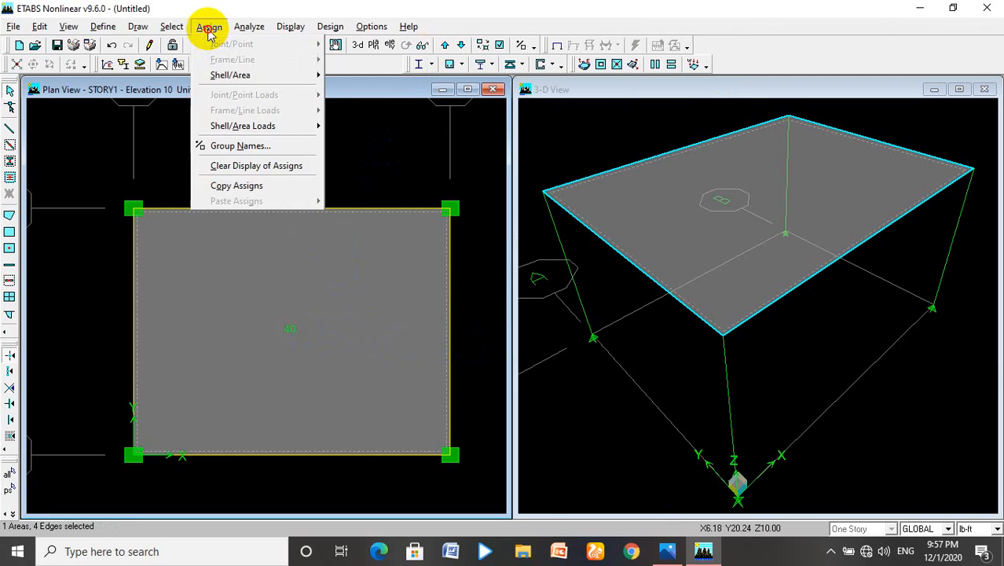
mouse_move(274, 130)
click(363, 127)
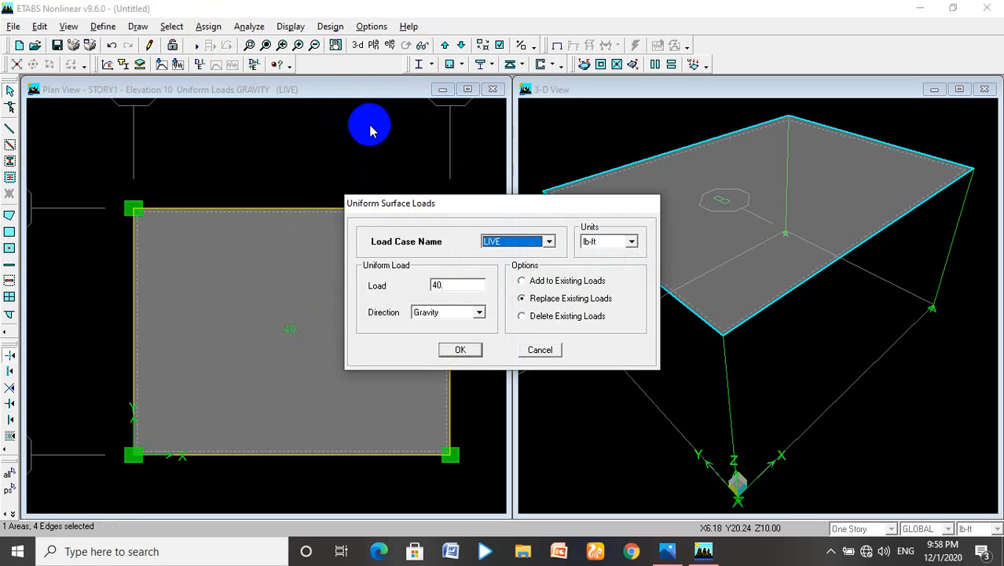
click(552, 244)
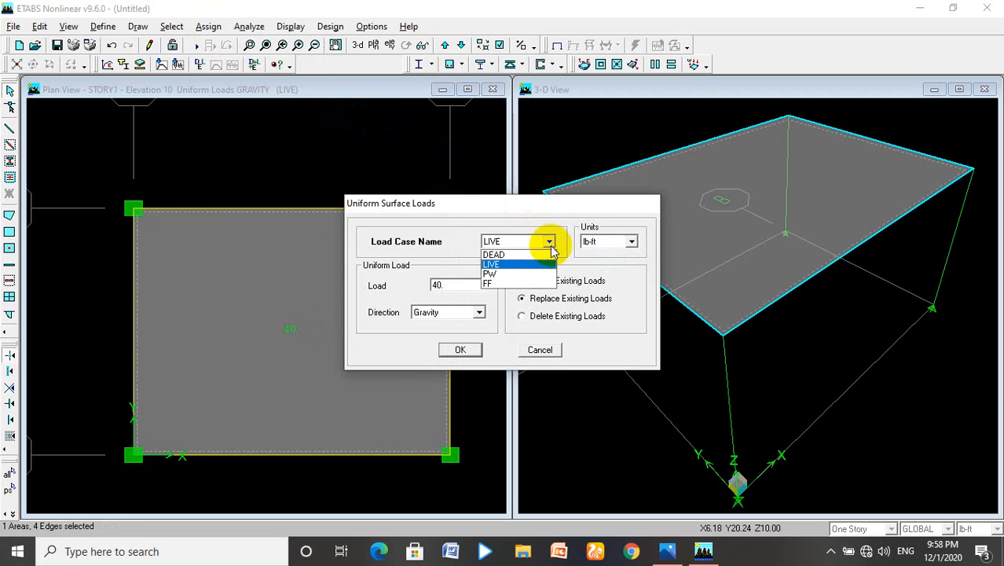
click(528, 275)
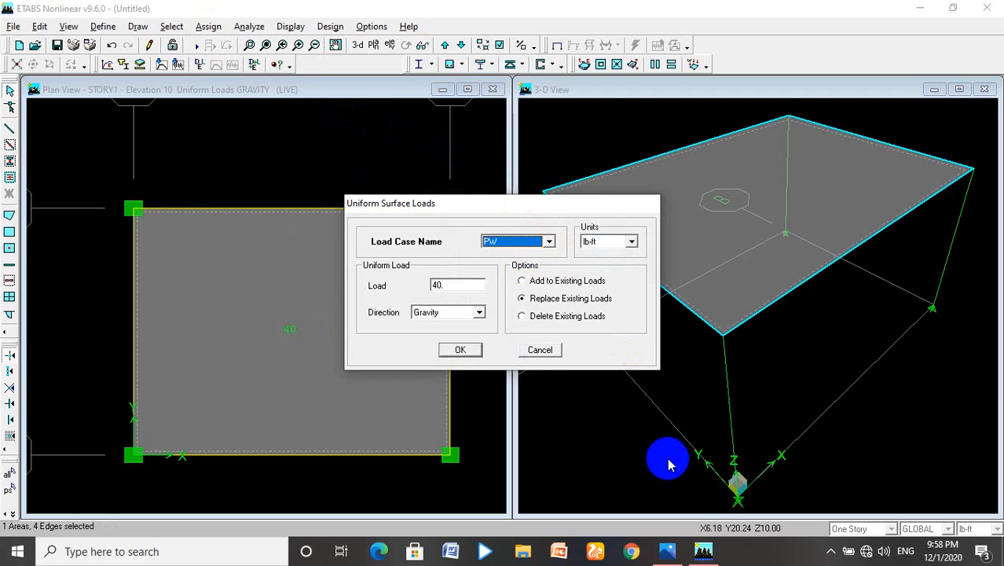
click(669, 553)
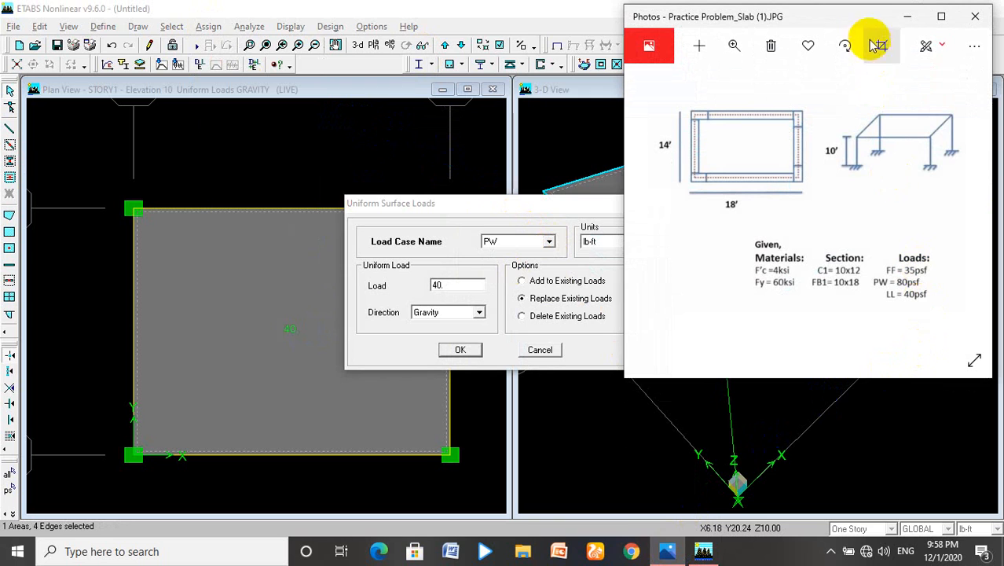
click(905, 12)
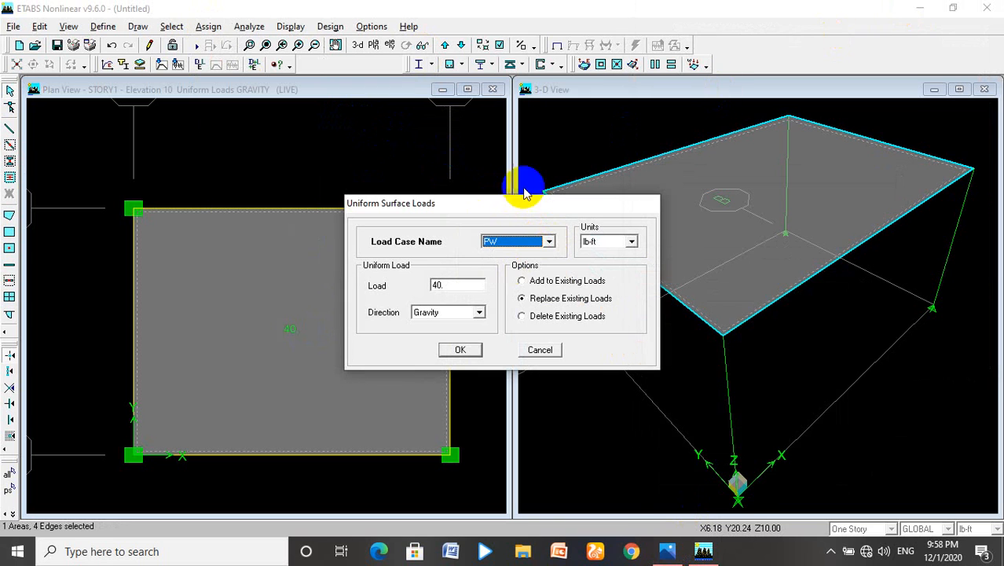
double_click(448, 284)
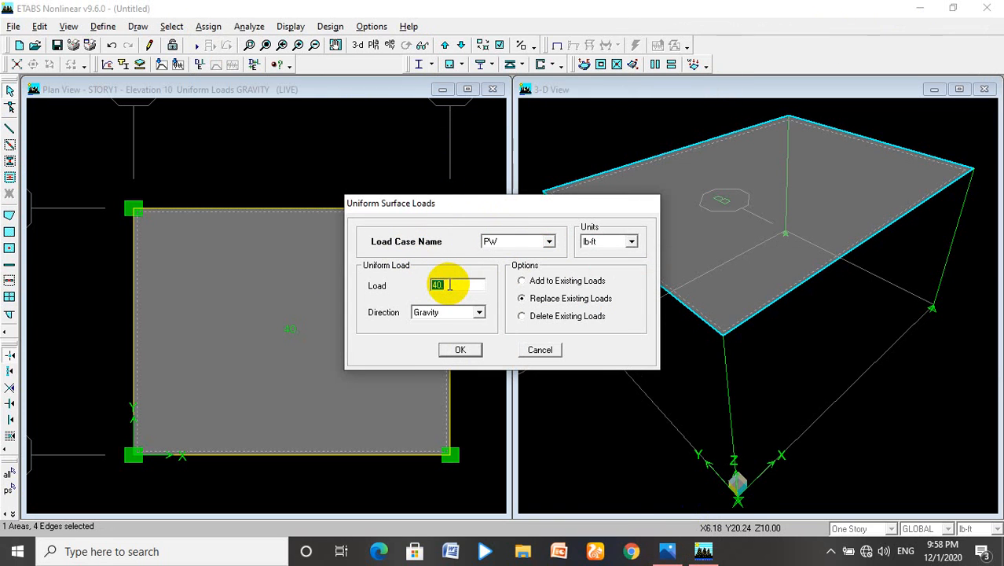
text(80)
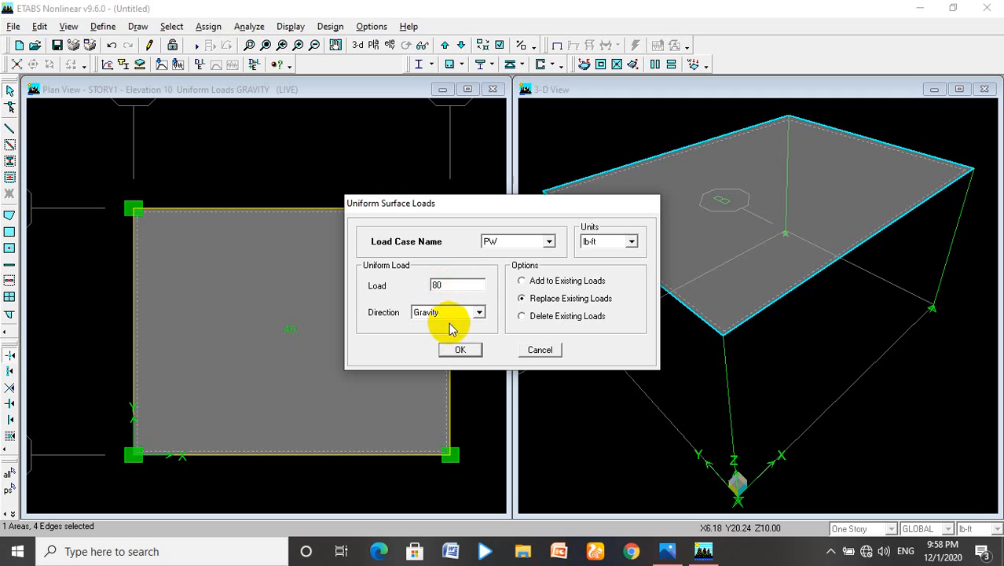
click(460, 350)
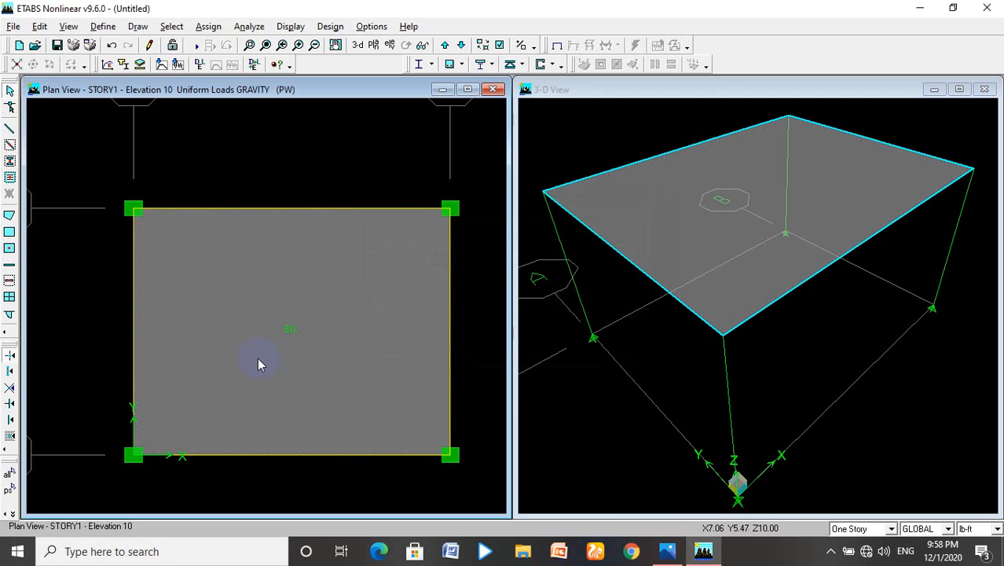
- Assign a uniform gravity surface load of 35 lb/ft² to the STORY1 slab for the FF case, per the practice problem
click(261, 330)
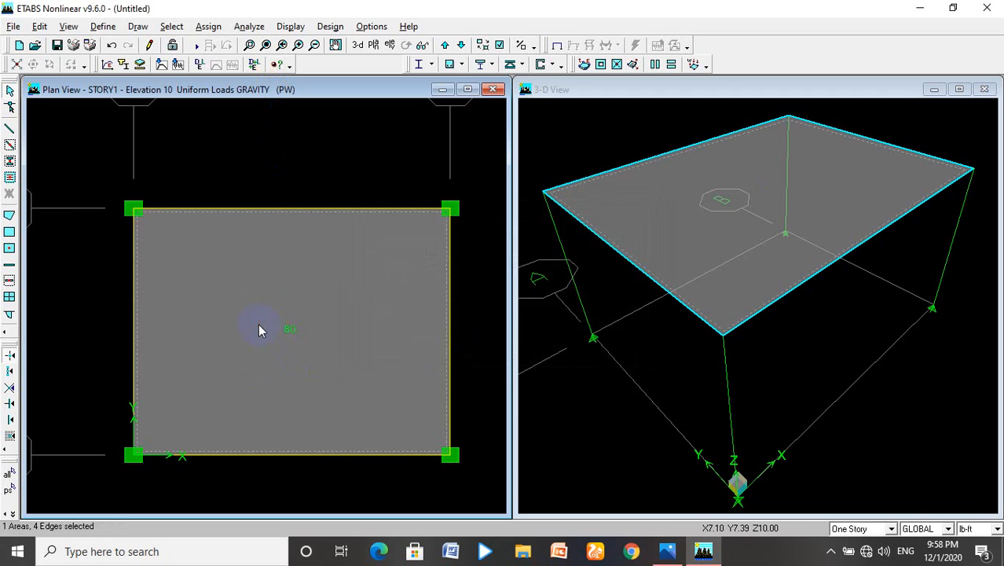
click(207, 26)
mouse_move(259, 129)
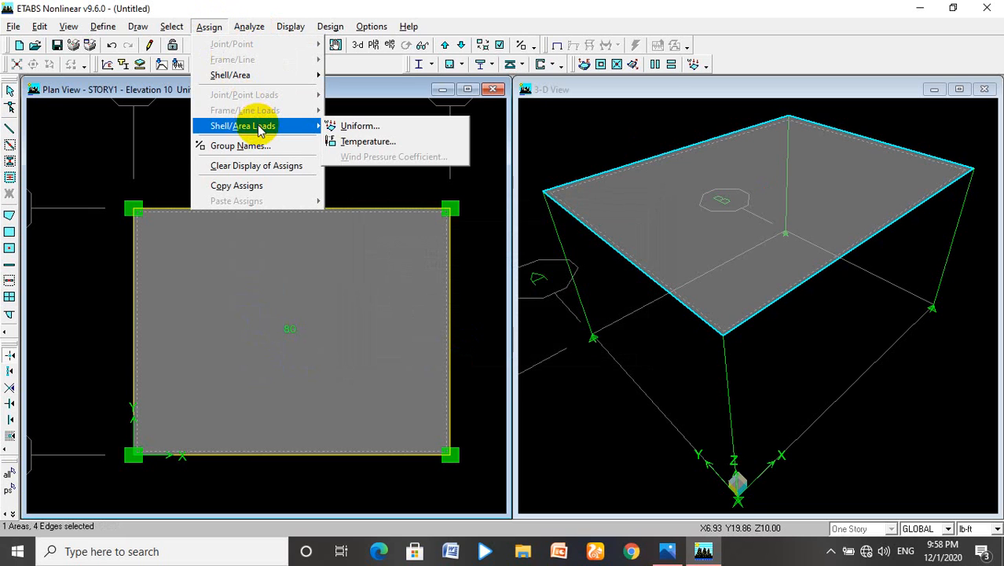
click(374, 127)
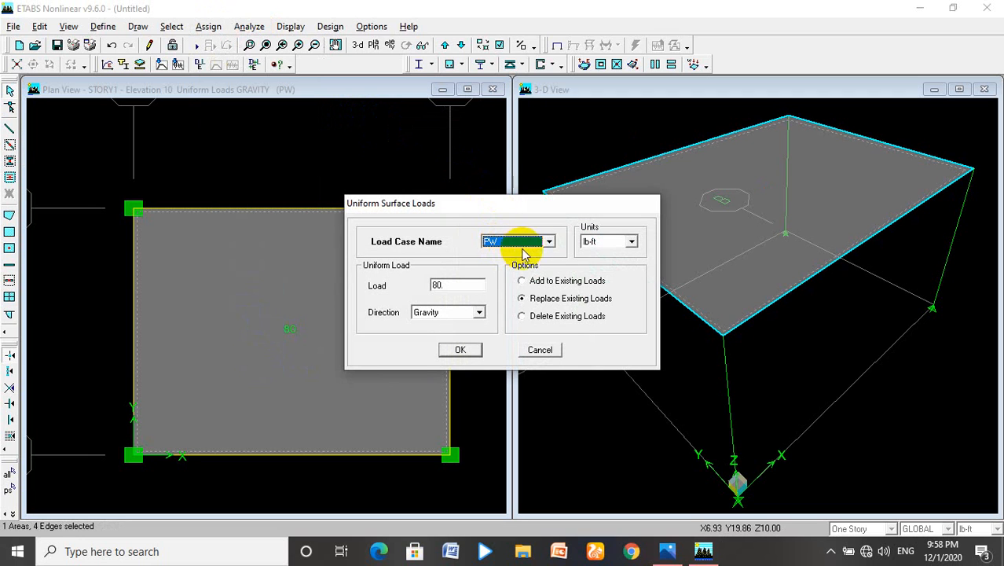
click(549, 242)
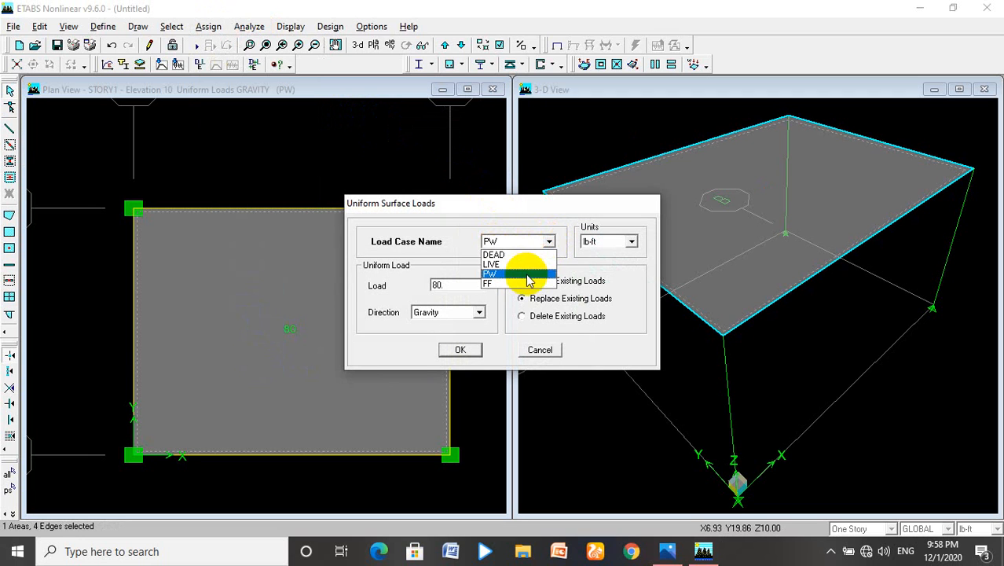
click(527, 283)
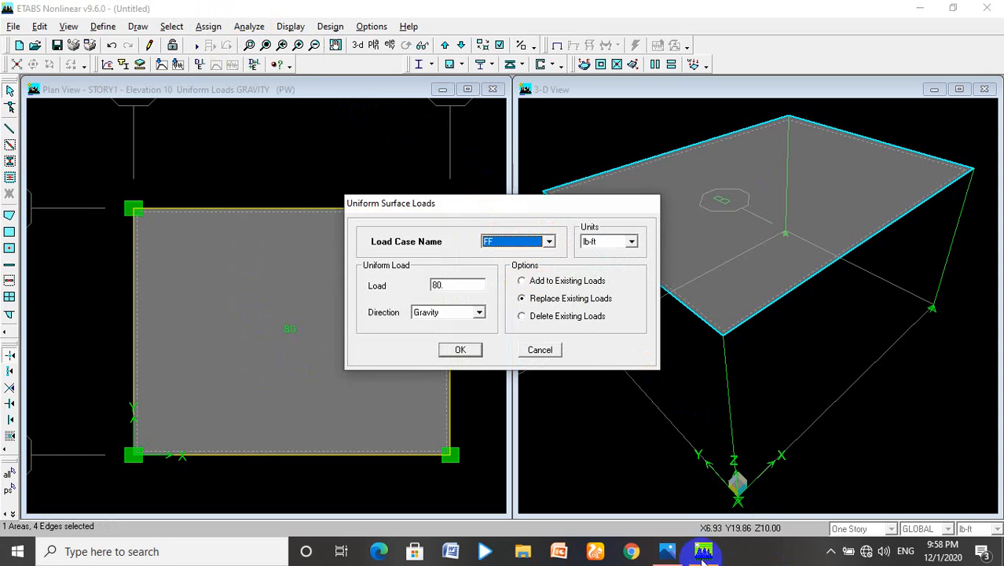
click(667, 551)
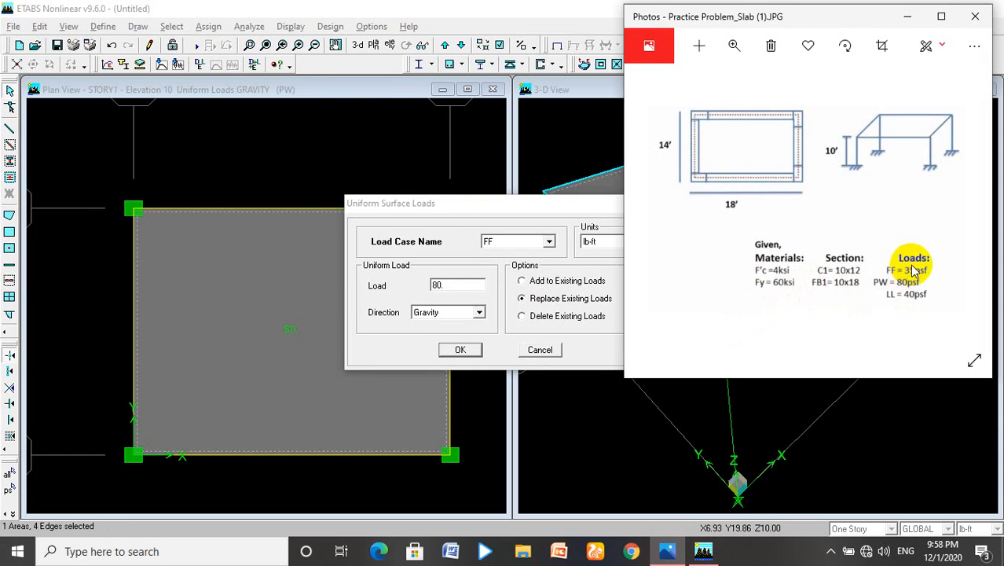
click(907, 17)
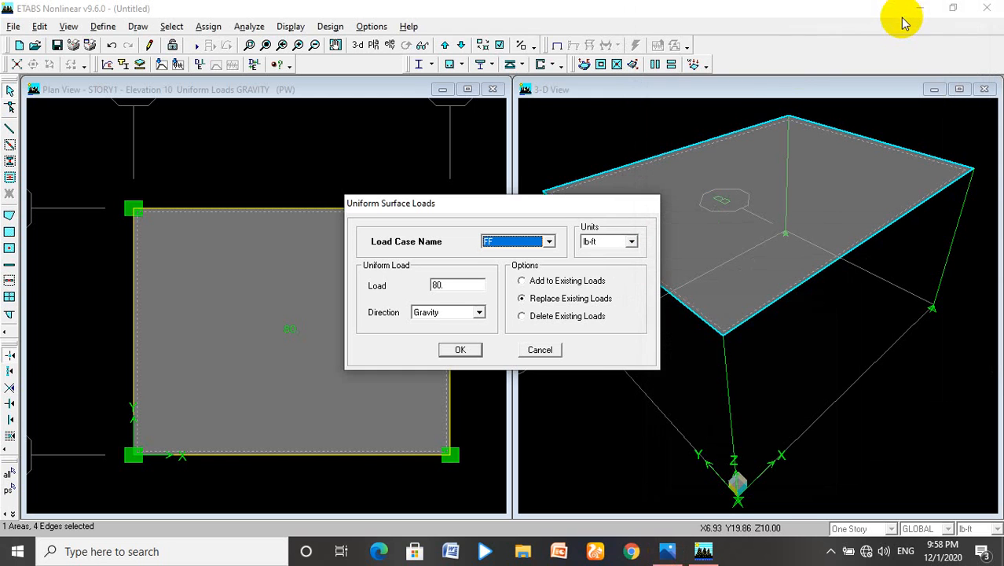
click(549, 241)
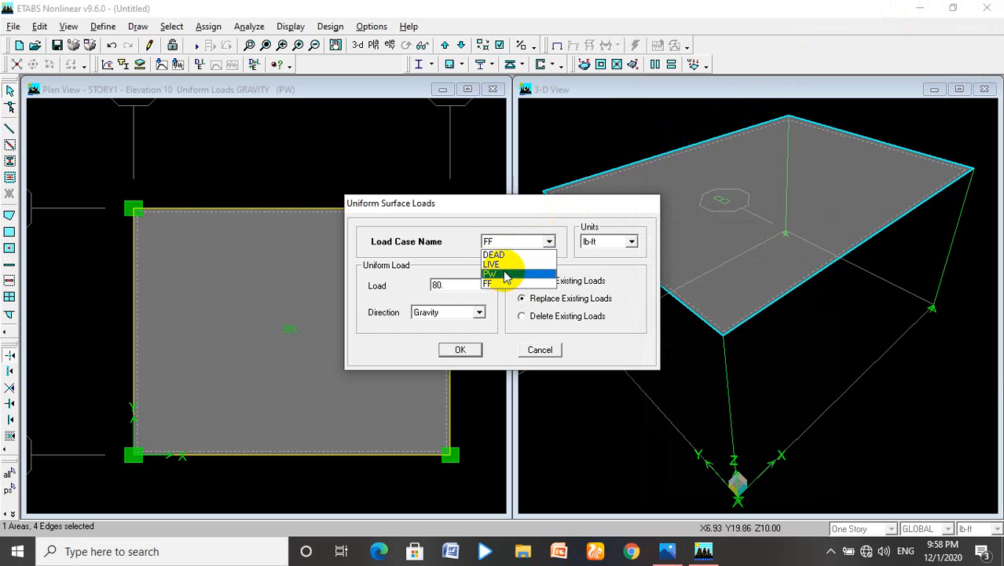
click(460, 285)
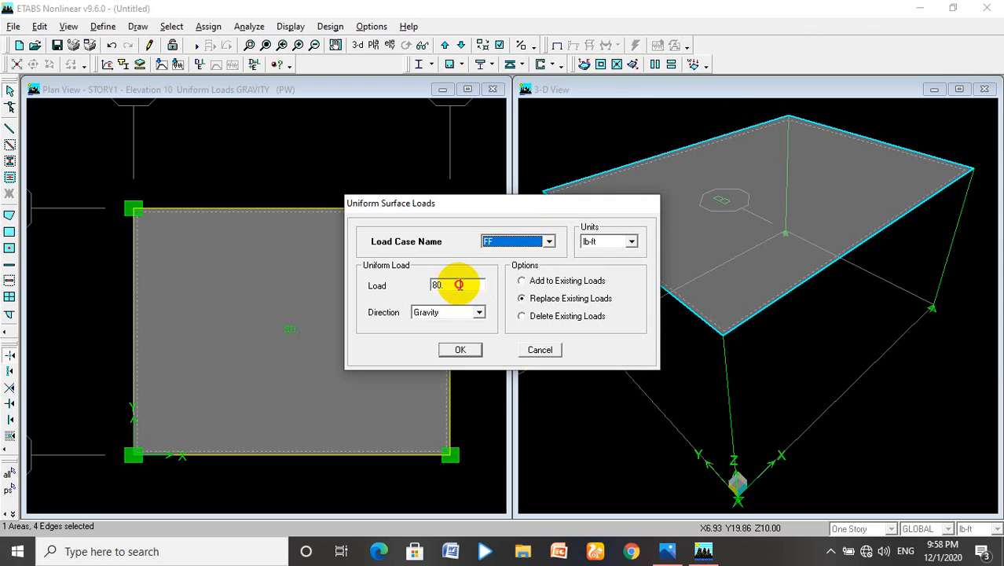
double_click(459, 284)
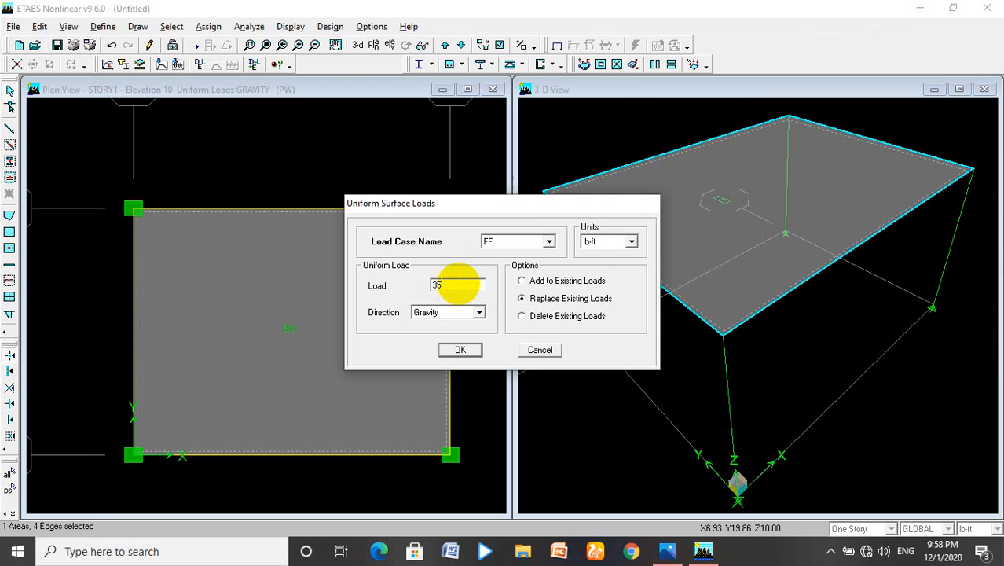
click(463, 348)
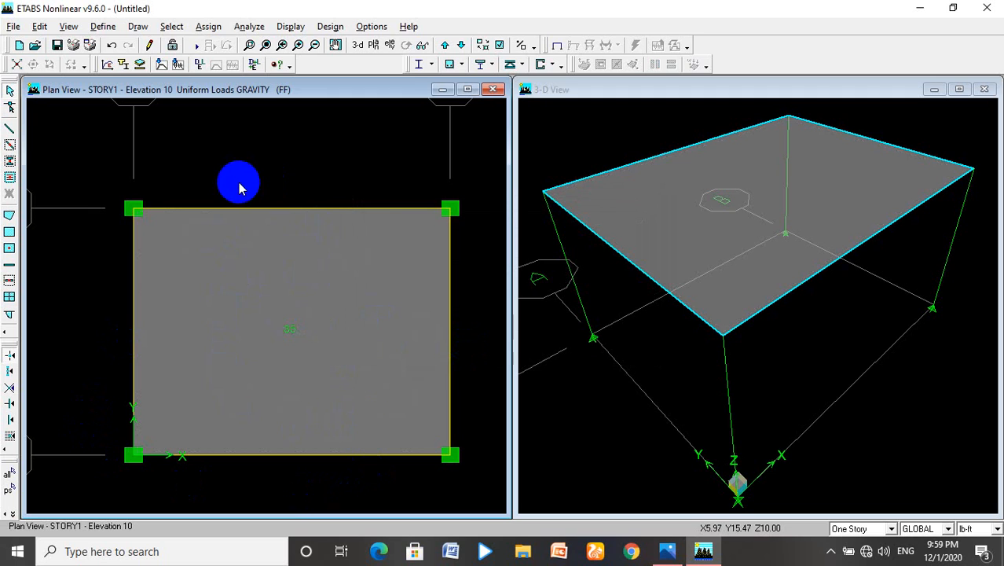
- Mesh the STORY1 slab area into 18 by 14 quads
click(39, 26)
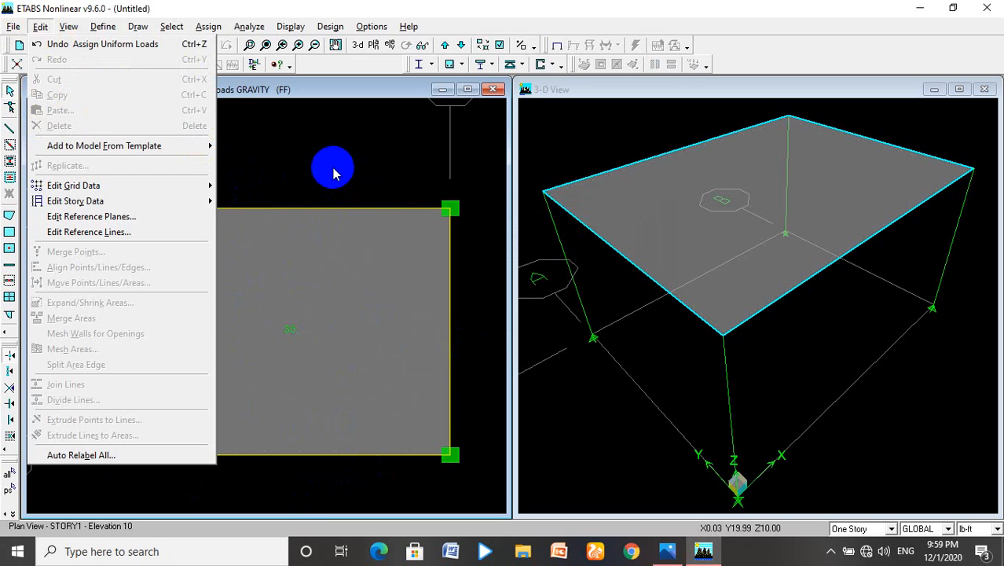
click(333, 171)
click(301, 310)
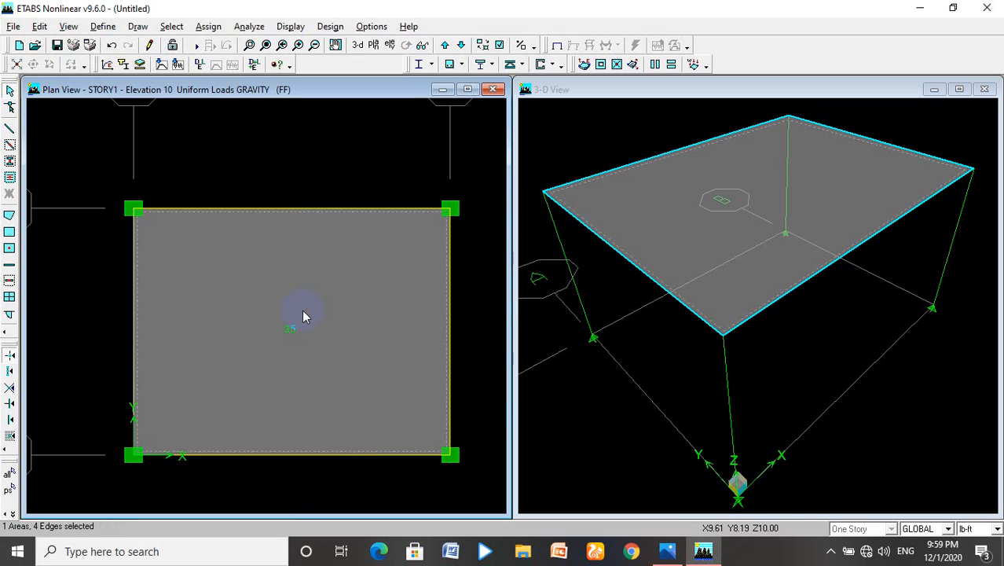
click(39, 26)
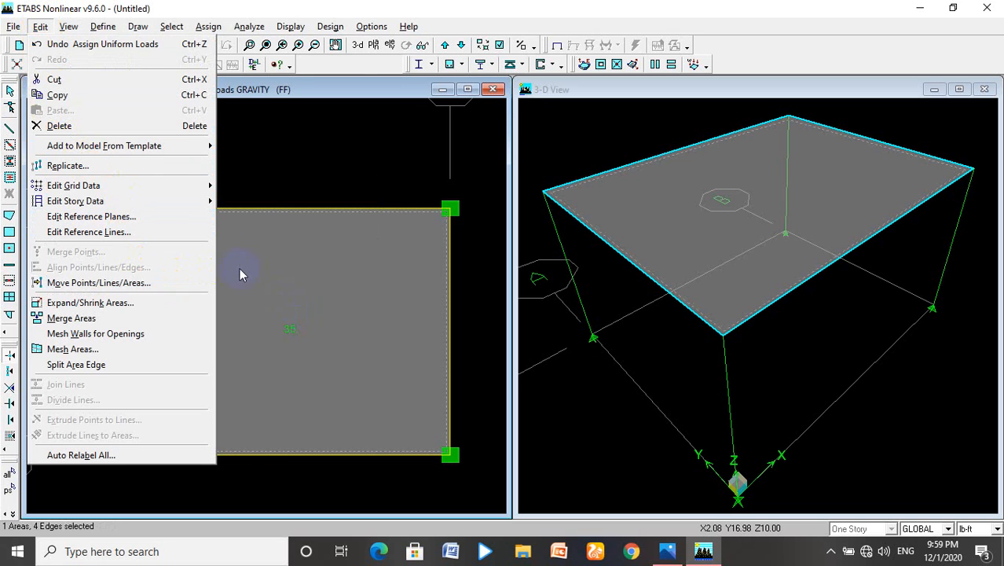
click(134, 351)
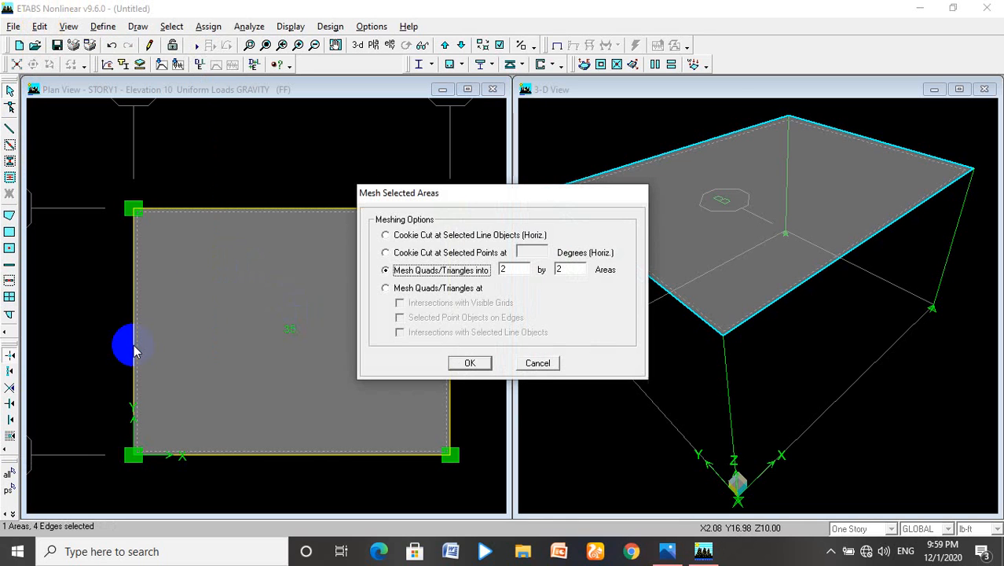
double_click(519, 268)
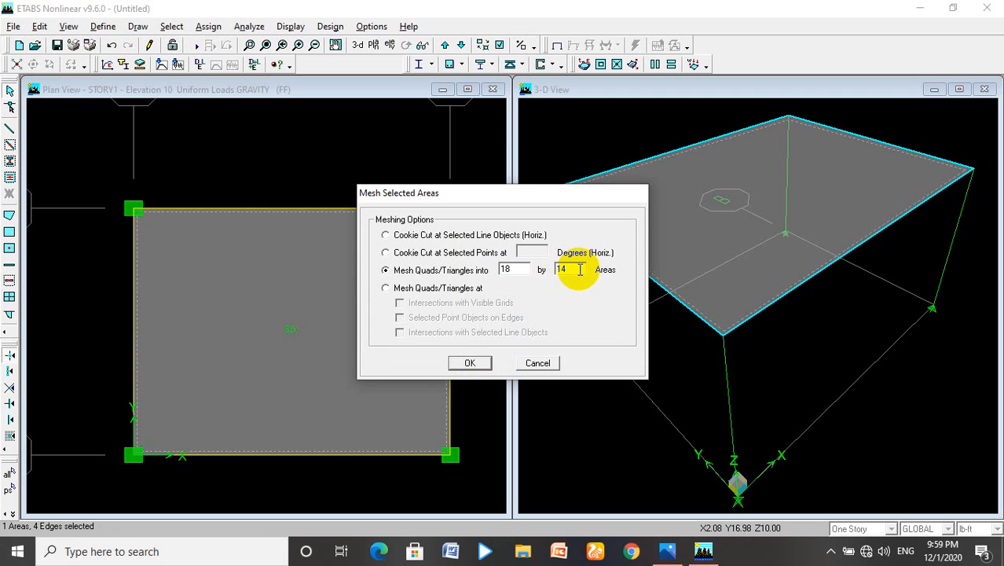
click(470, 363)
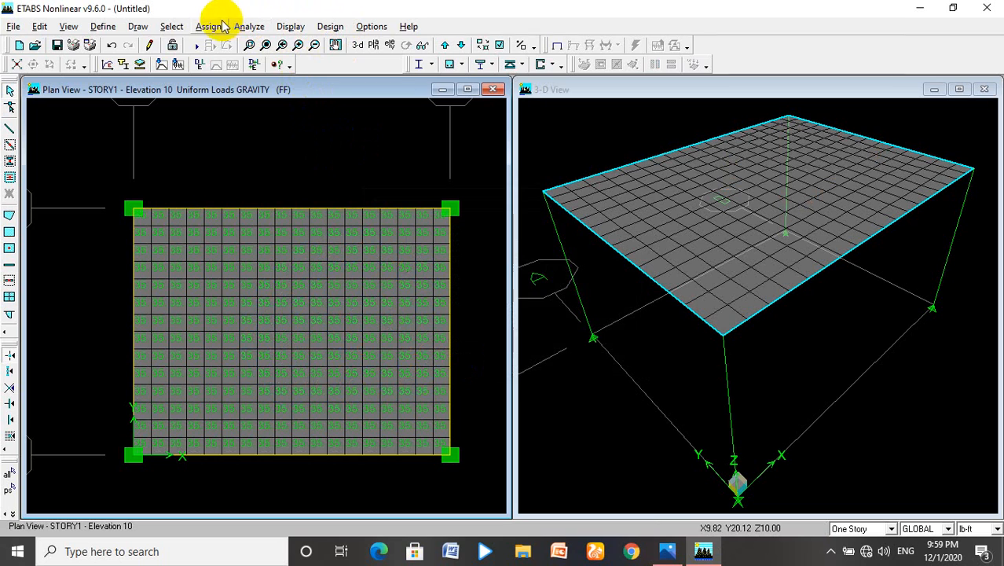
- Turn off the calculation of diaphragm centers of rigidity and disable Dynamic Analysis in the analysis options
click(250, 28)
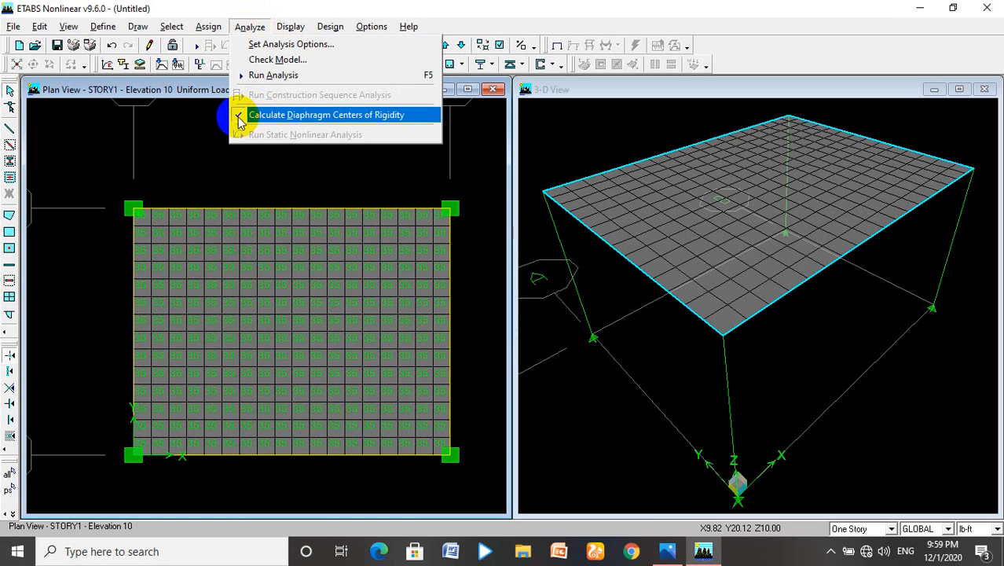
click(239, 116)
click(251, 27)
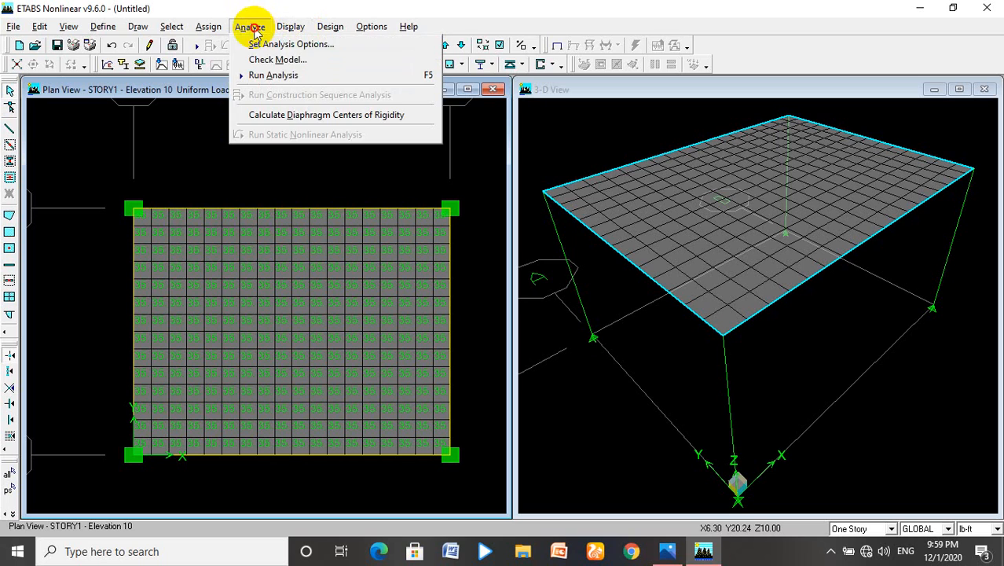
click(258, 45)
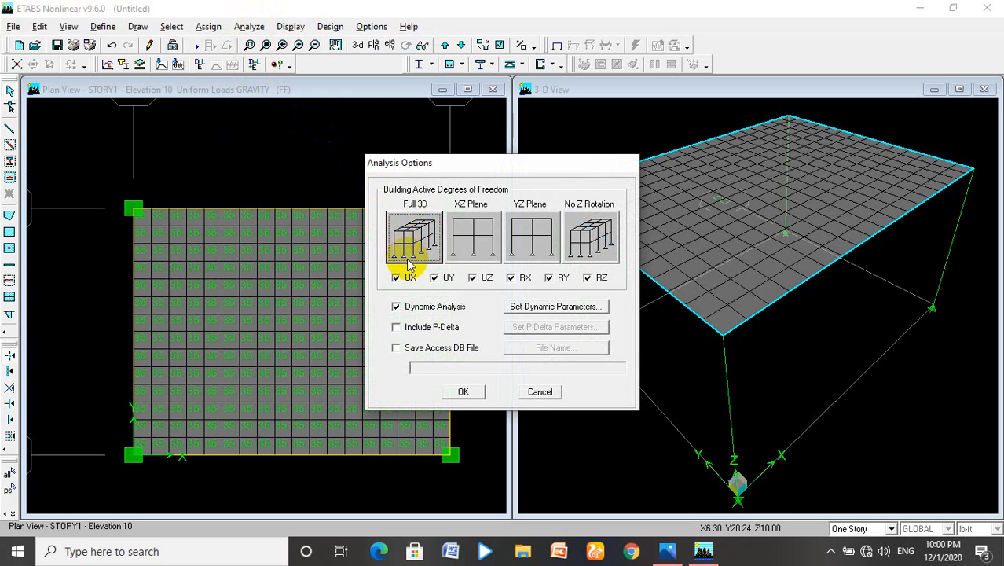
click(397, 307)
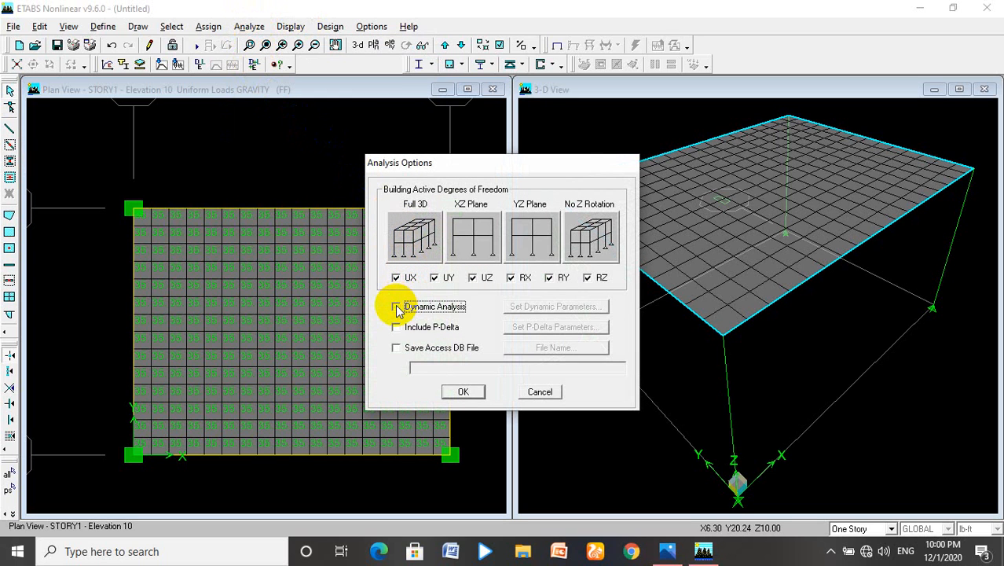
click(465, 394)
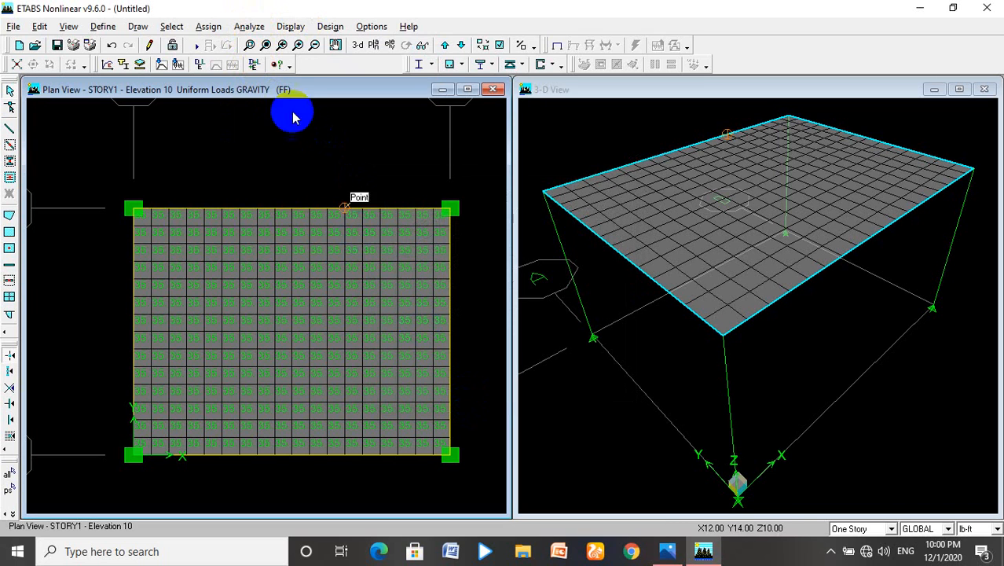
- Start the analysis run and create a folder named assign3 inside assign102 for the model file, opening it as the save location
click(246, 28)
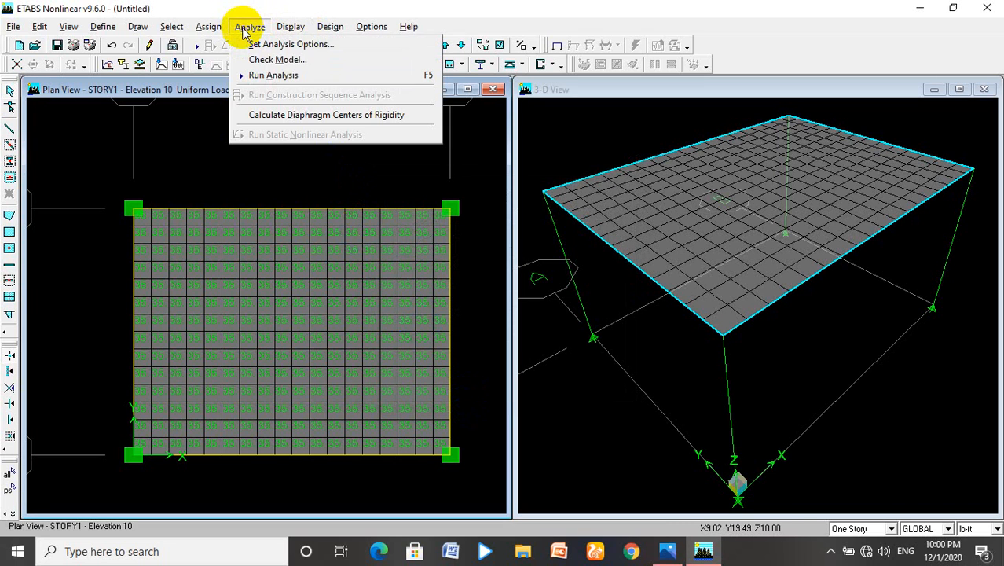
click(261, 76)
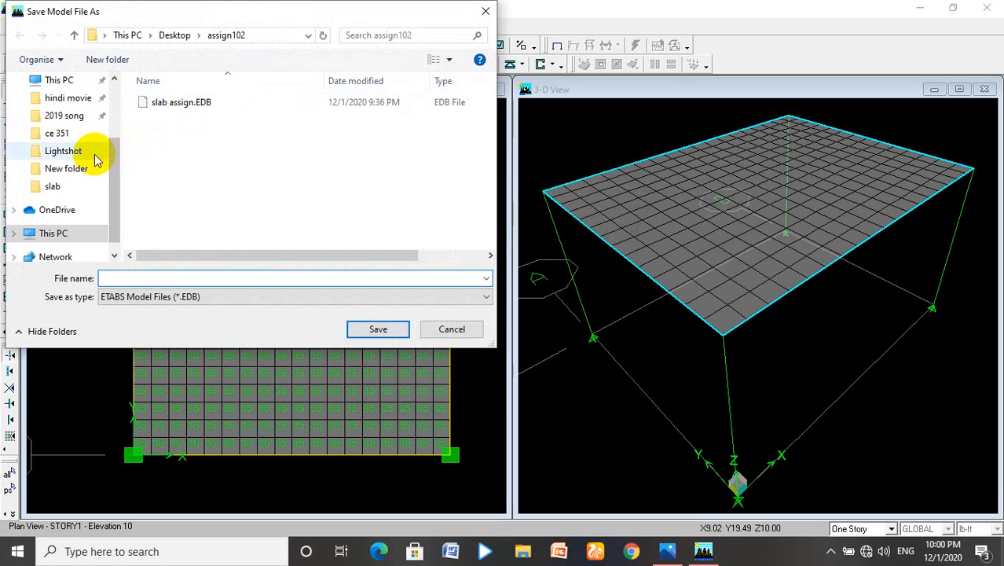
right_click(181, 133)
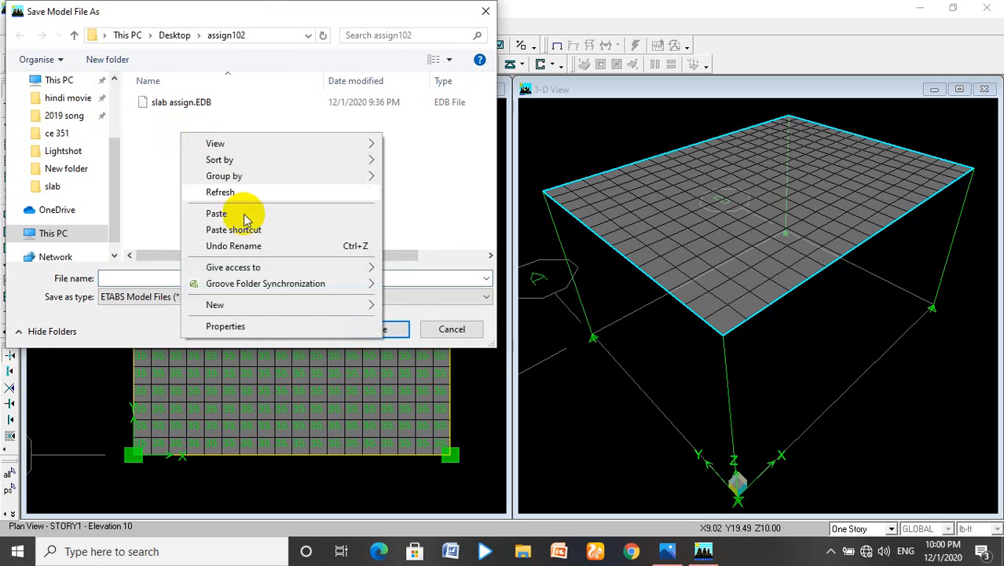
mouse_move(257, 303)
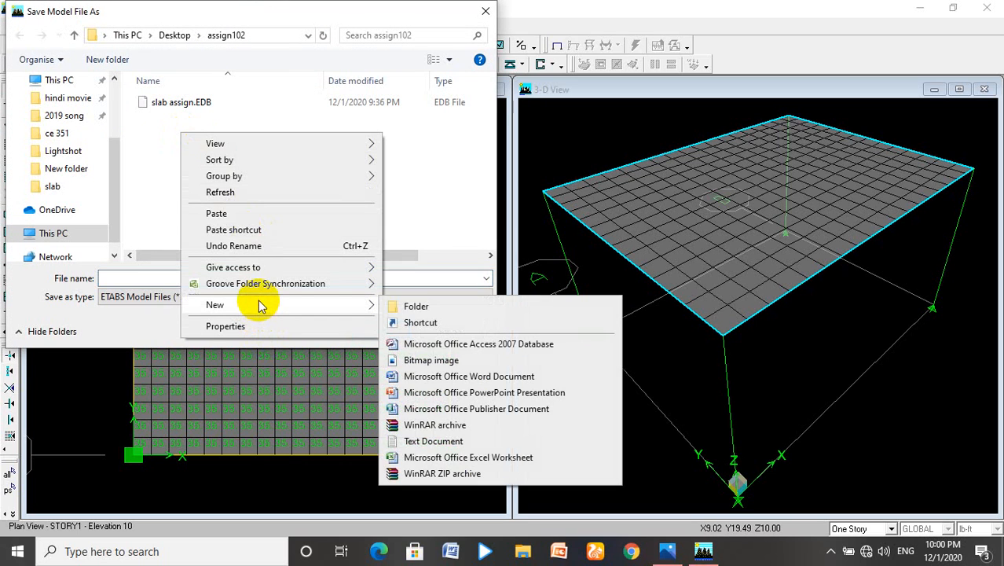
click(407, 312)
text(assign3)
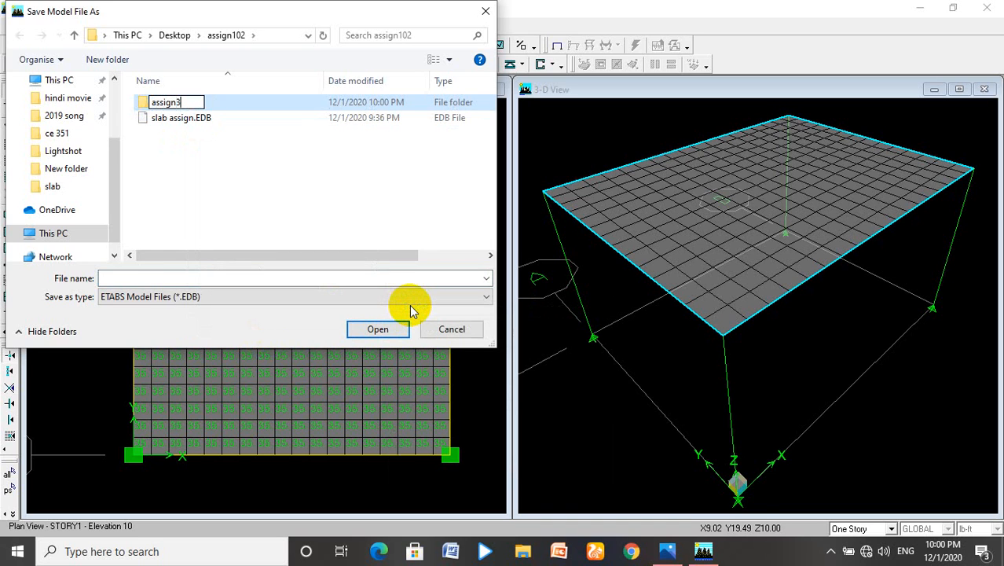
click(392, 334)
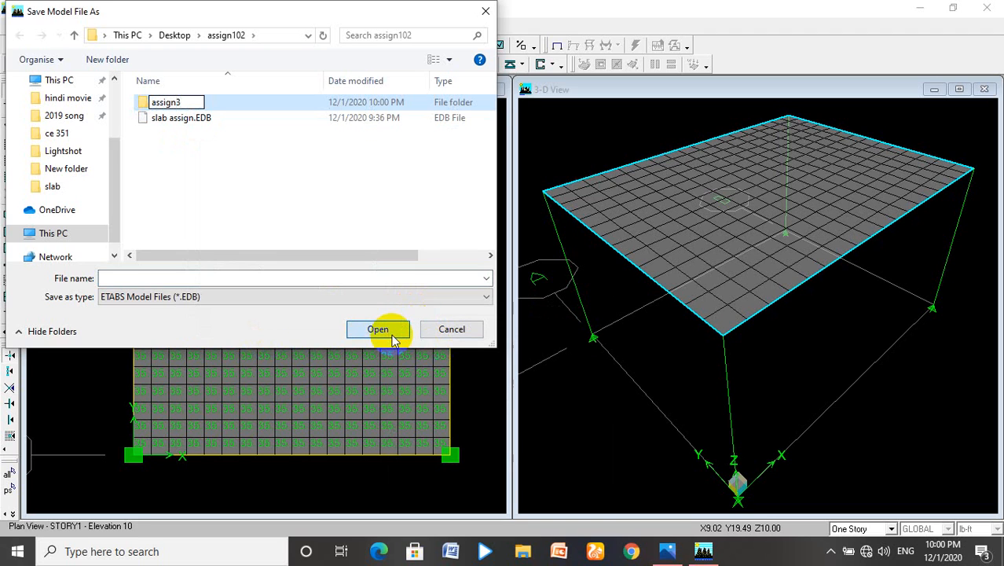
click(385, 334)
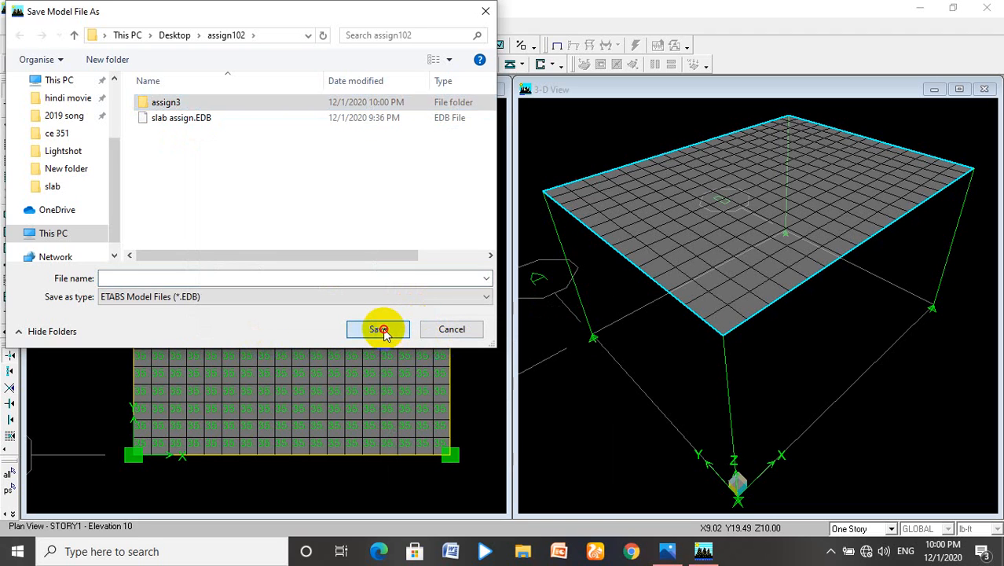
- Save the model as assignment3 in the assign3 folder and let the analysis run
right_click(311, 287)
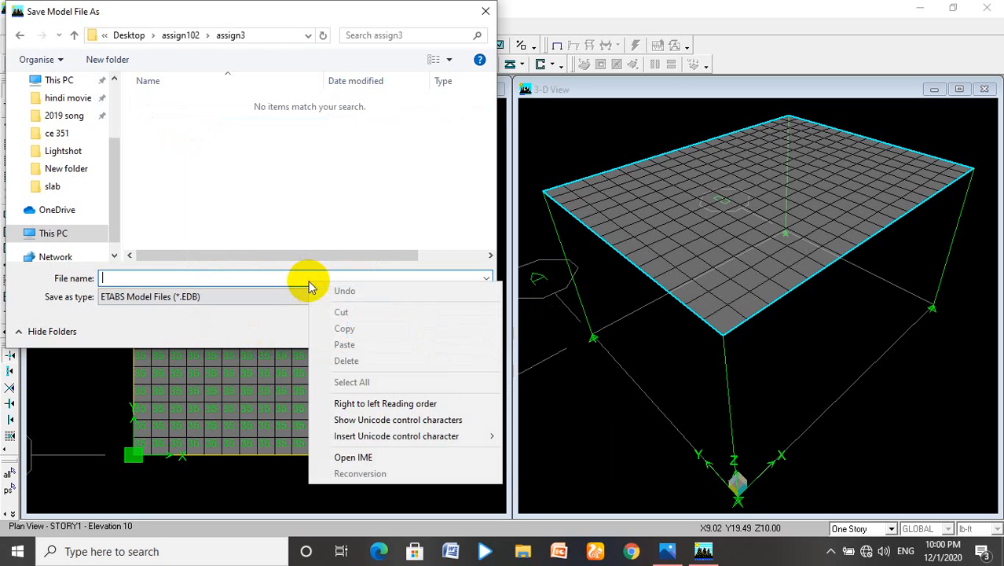
click(279, 273)
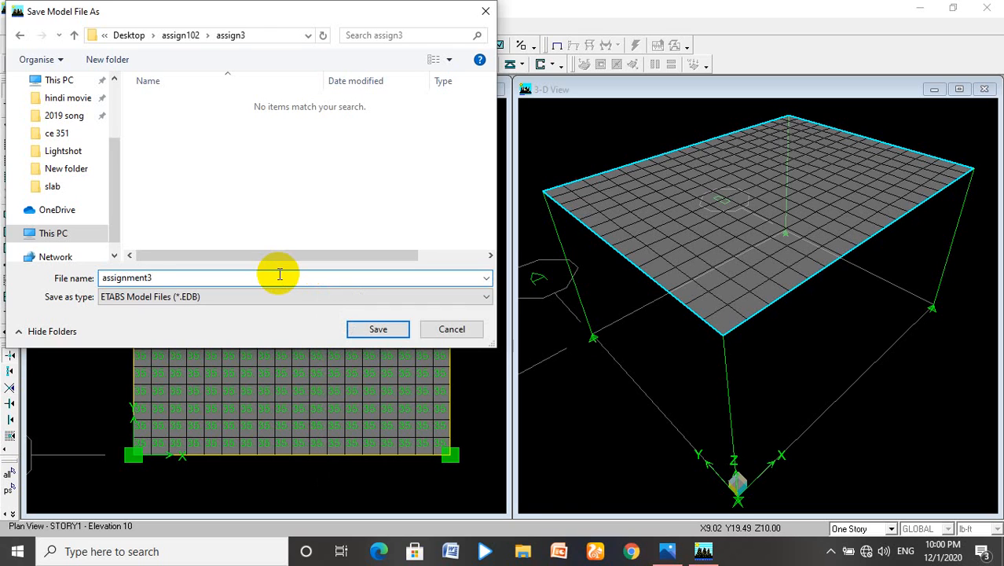
click(376, 328)
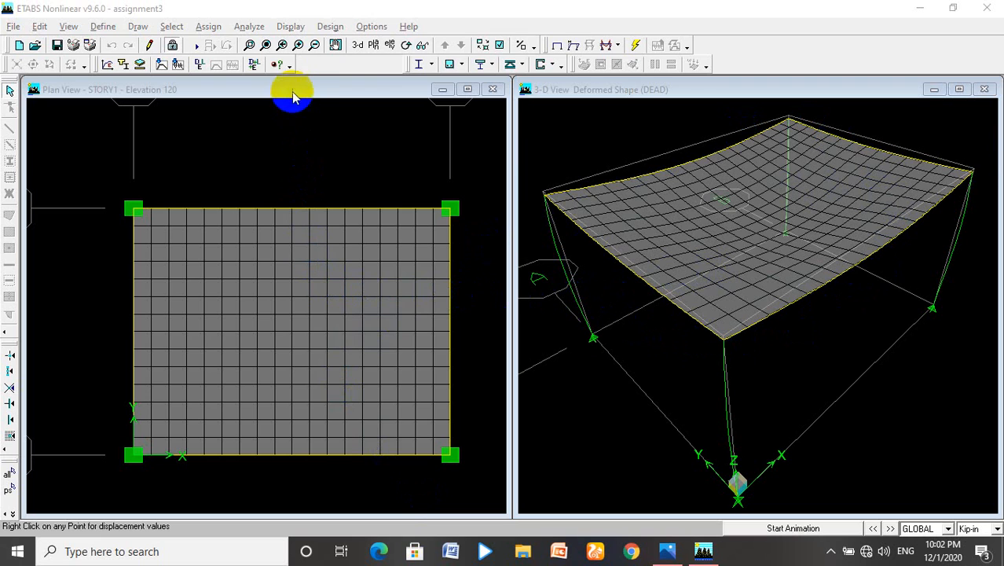
- Show the Reactions analysis results table and examine the support reactions and base summations for each load case, then close it
click(303, 134)
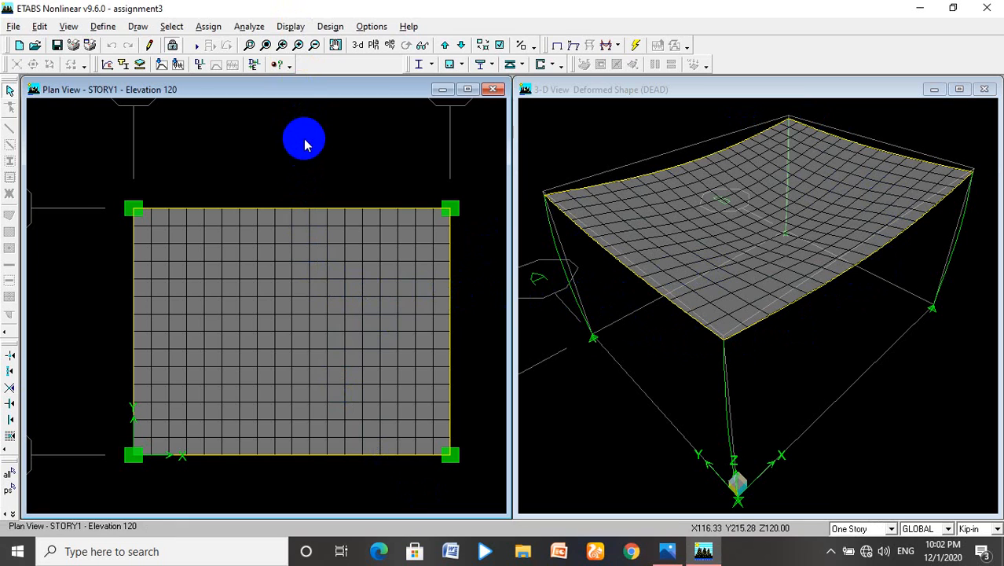
click(290, 28)
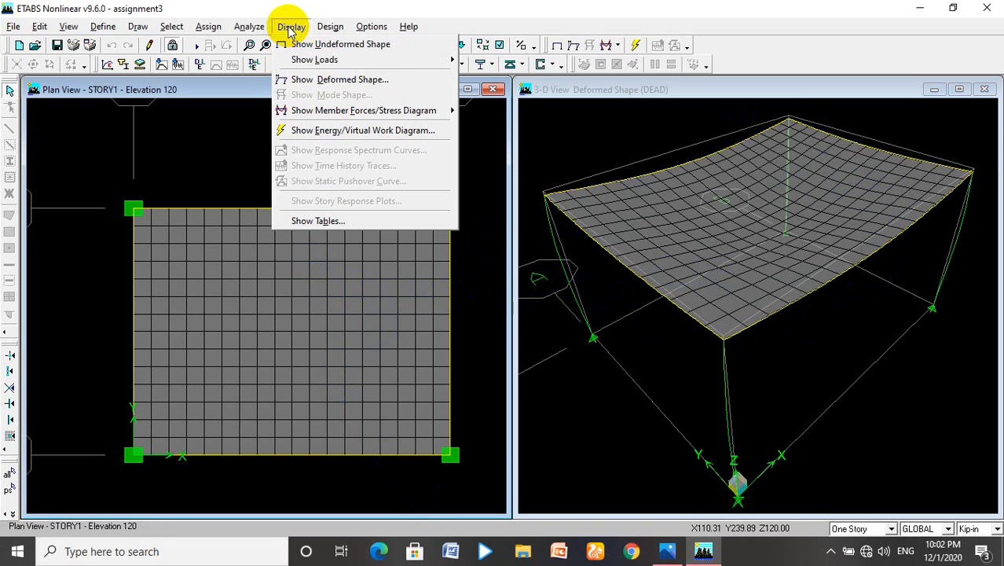
click(352, 223)
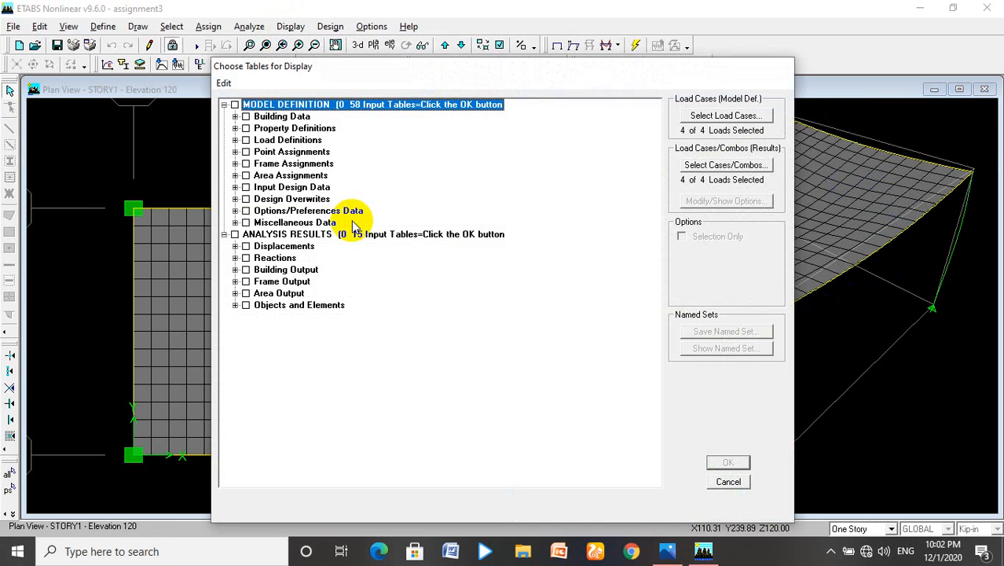
click(246, 259)
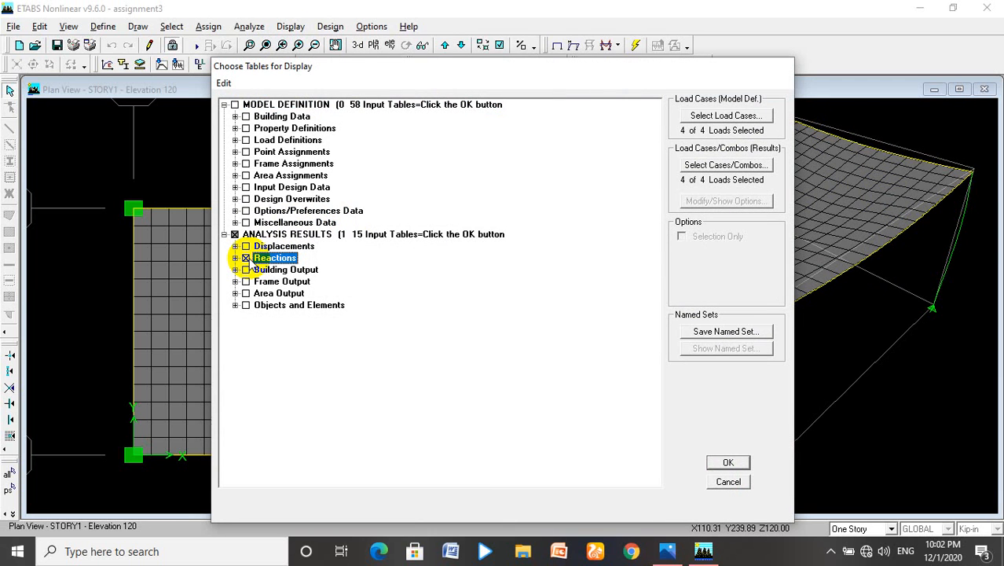
click(723, 463)
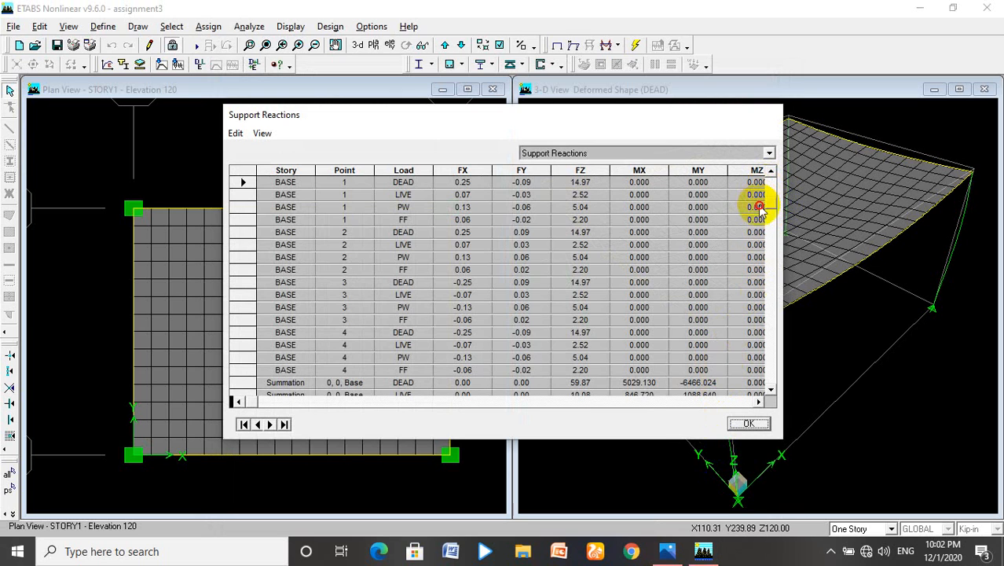
click(772, 391)
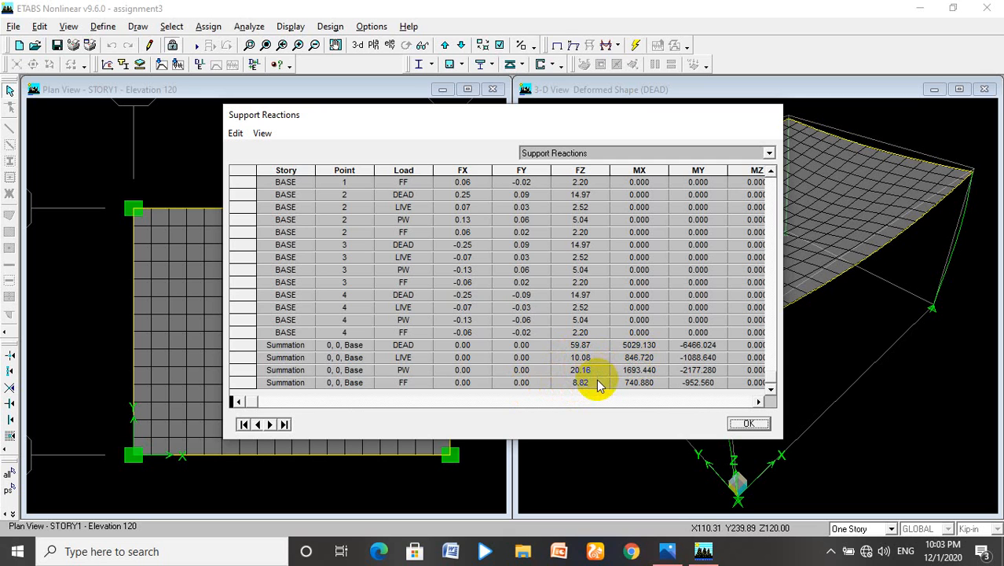
click(747, 424)
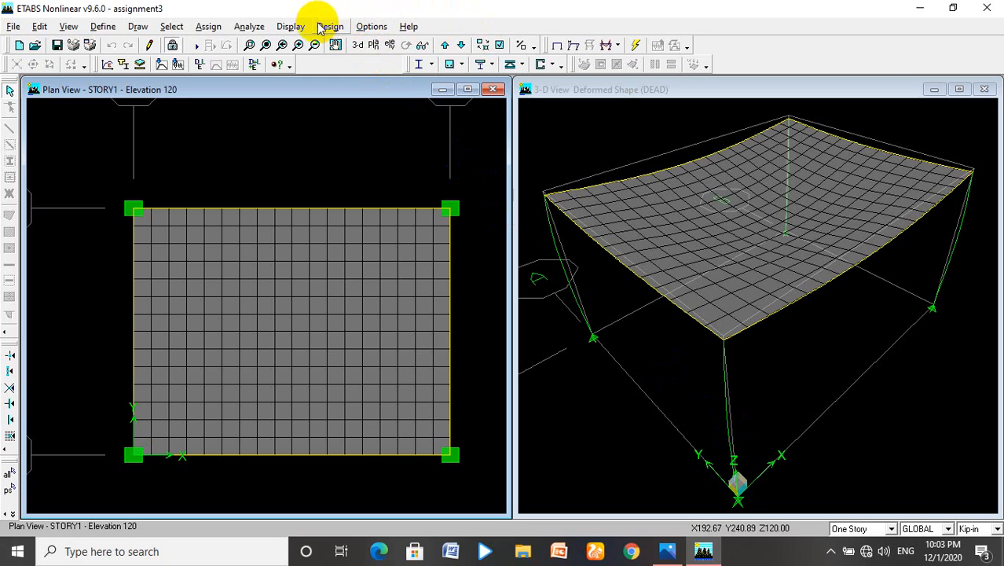
- Display the M11 shell force contours for the DEAD static load on the STORY1 plan view
click(291, 26)
mouse_move(389, 114)
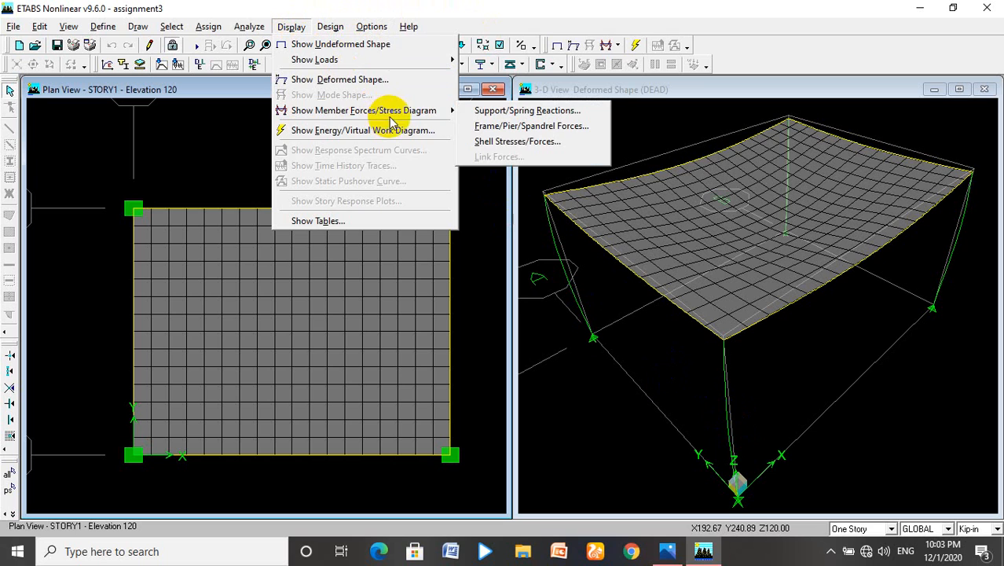
click(539, 143)
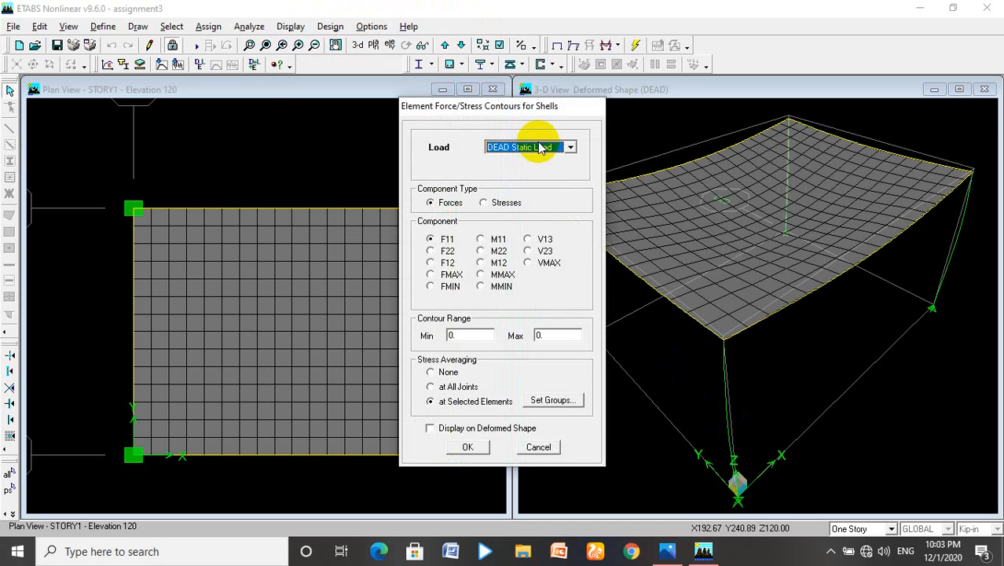
click(481, 239)
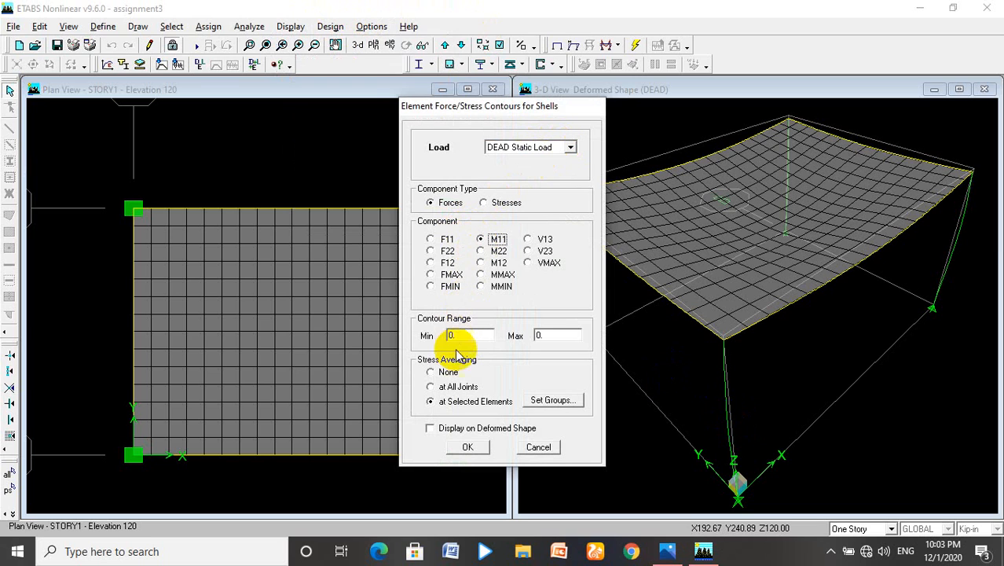
click(467, 447)
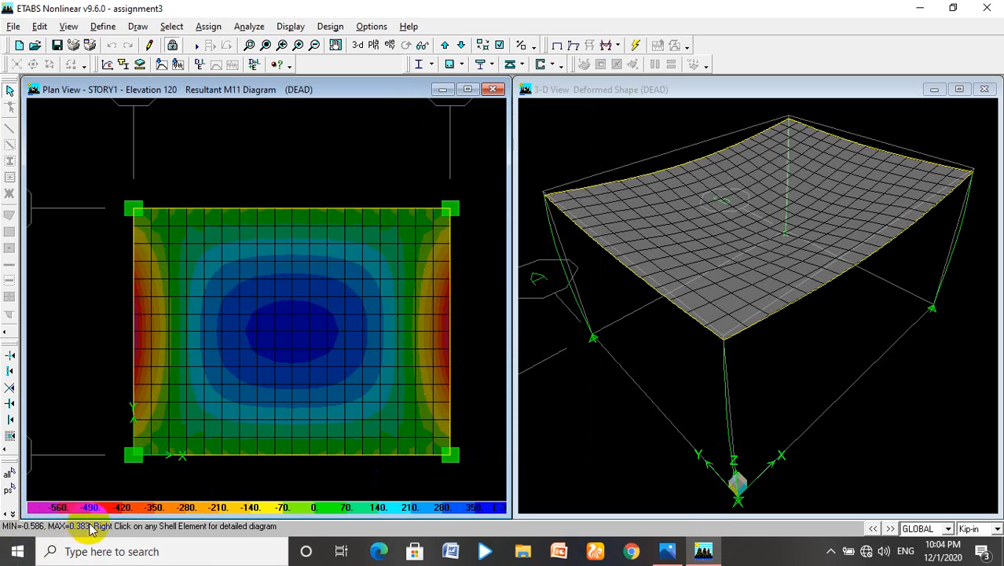
- Capture the ETABS window showing the M11 diagram and save it as the PNG image Screenshot_1 in New folder
click(137, 487)
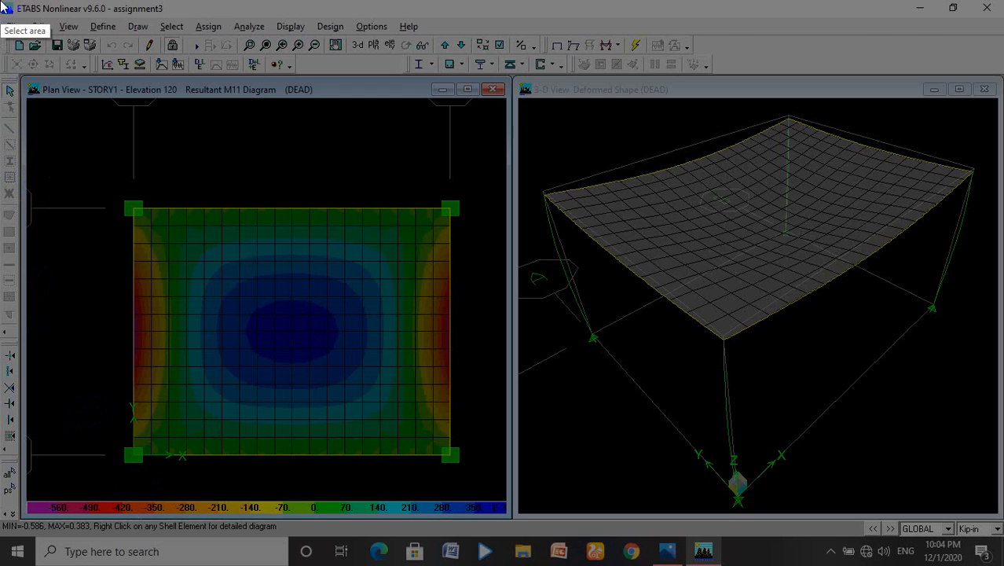
drag(2, 3, 1000, 535)
click(971, 551)
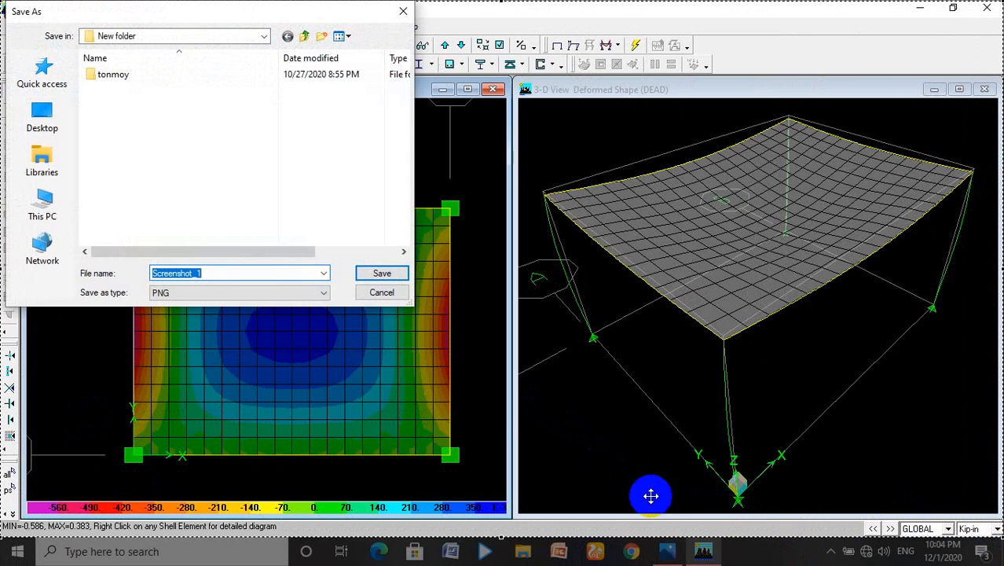
click(381, 275)
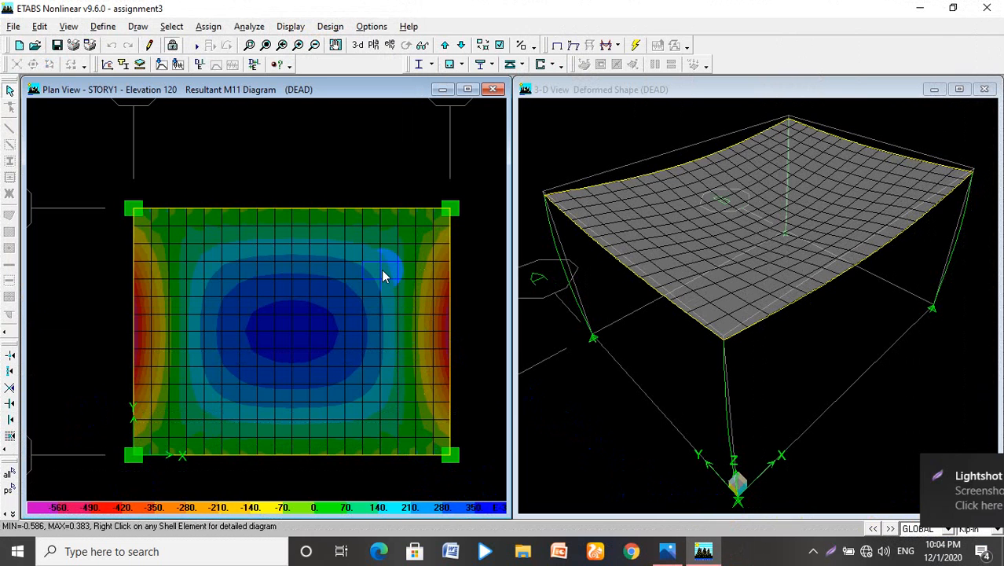
- Display the M22 shell force contours for the DEAD static load on the STORY1 plan view
click(305, 31)
mouse_move(394, 116)
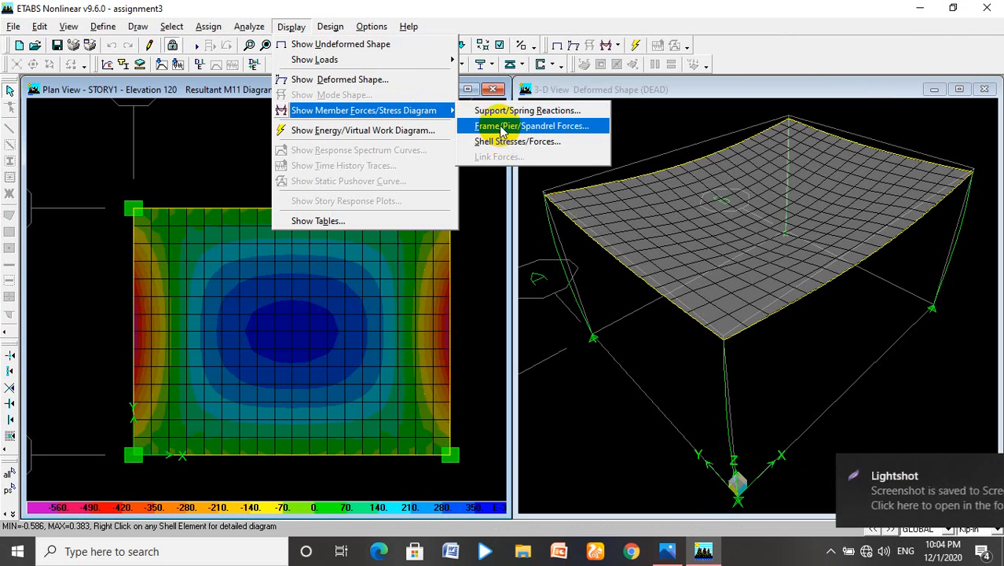
click(510, 143)
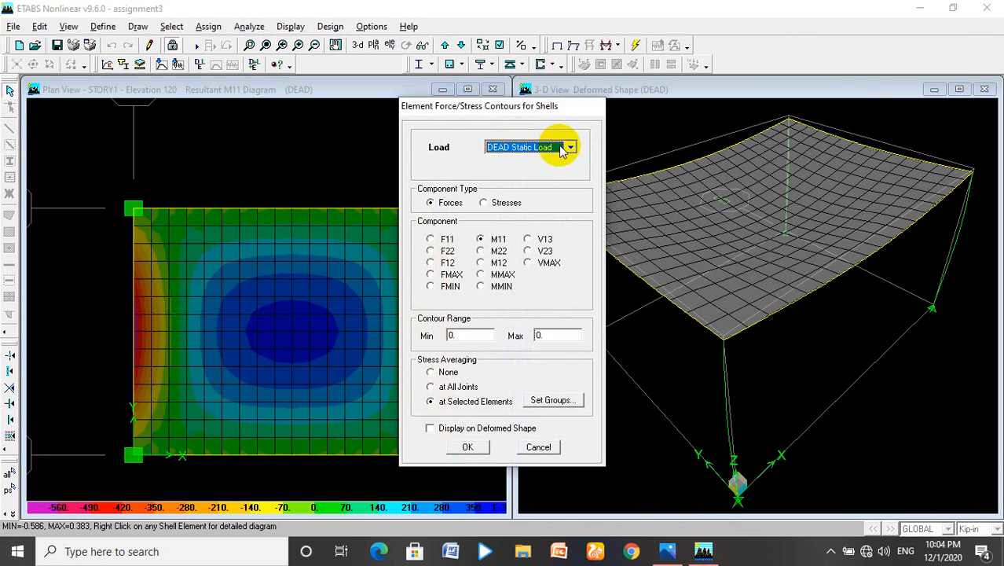
click(481, 251)
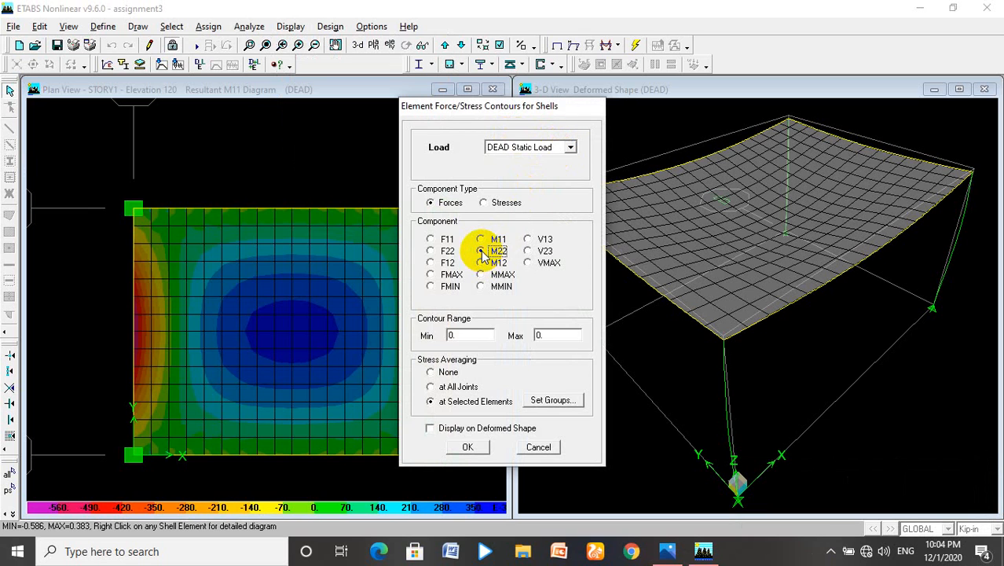
click(467, 446)
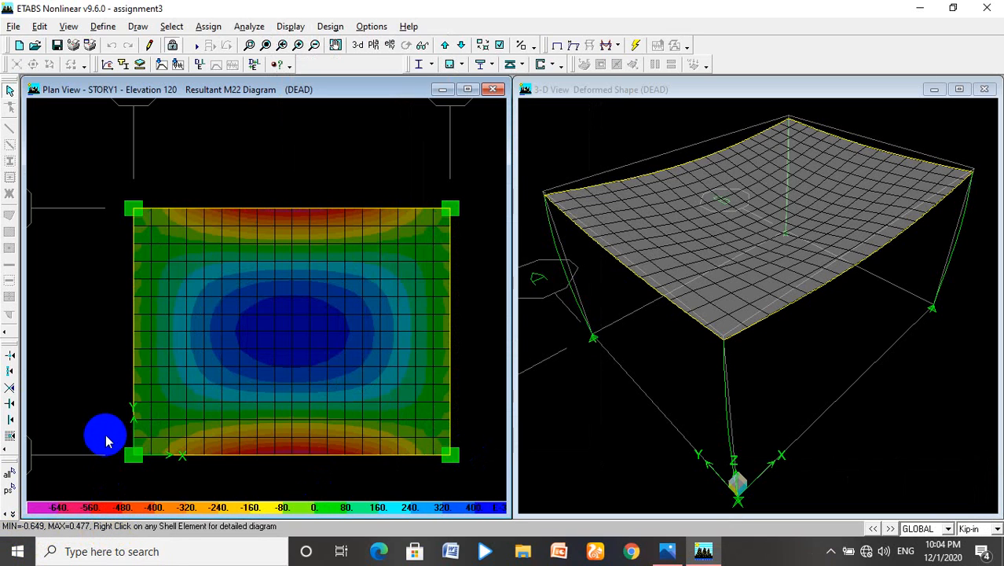
- Capture the ETABS window showing the M22 diagram and save it as the PNG image Screenshot_2 in New folder
key(Print)
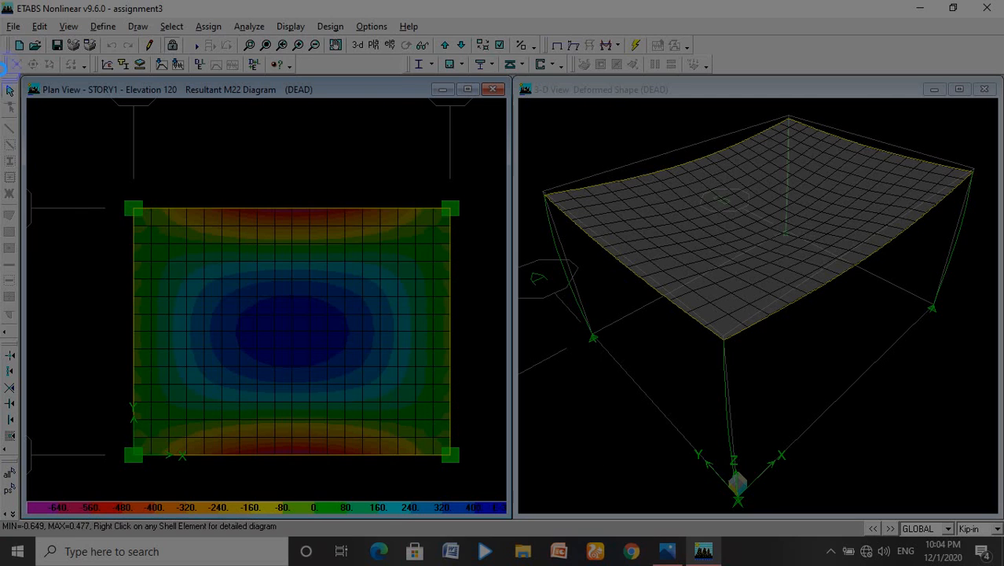
drag(1, 2, 1000, 535)
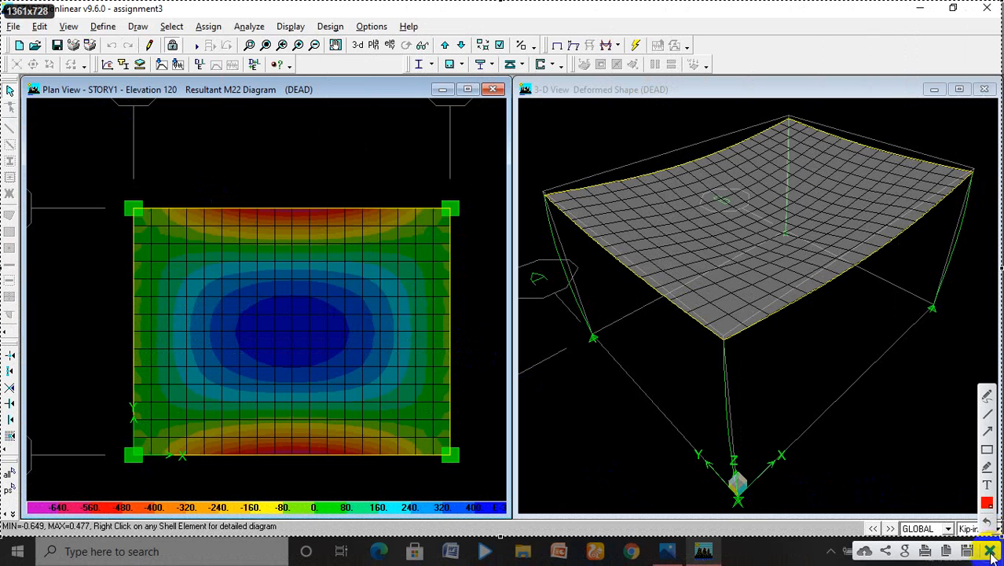
click(970, 554)
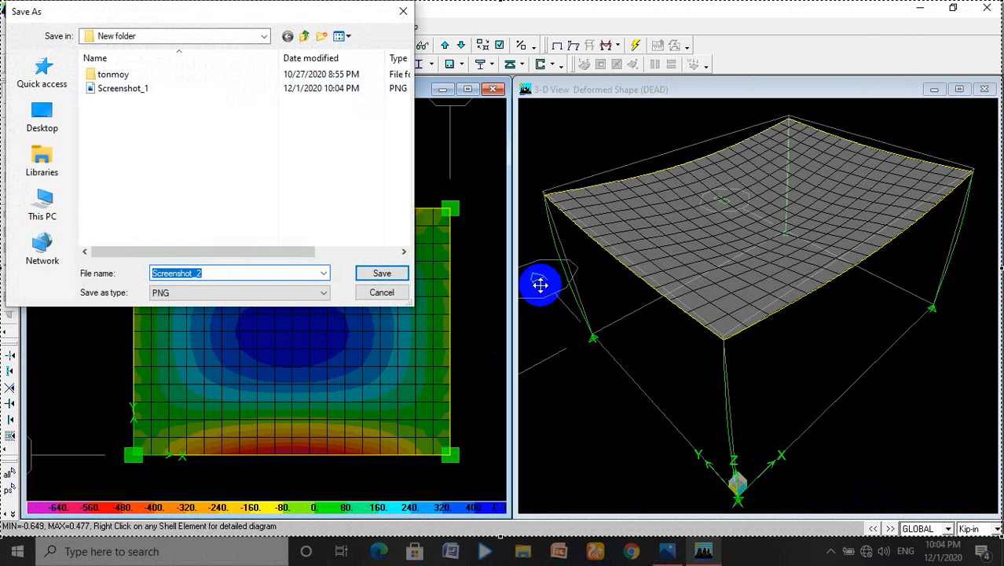
click(379, 274)
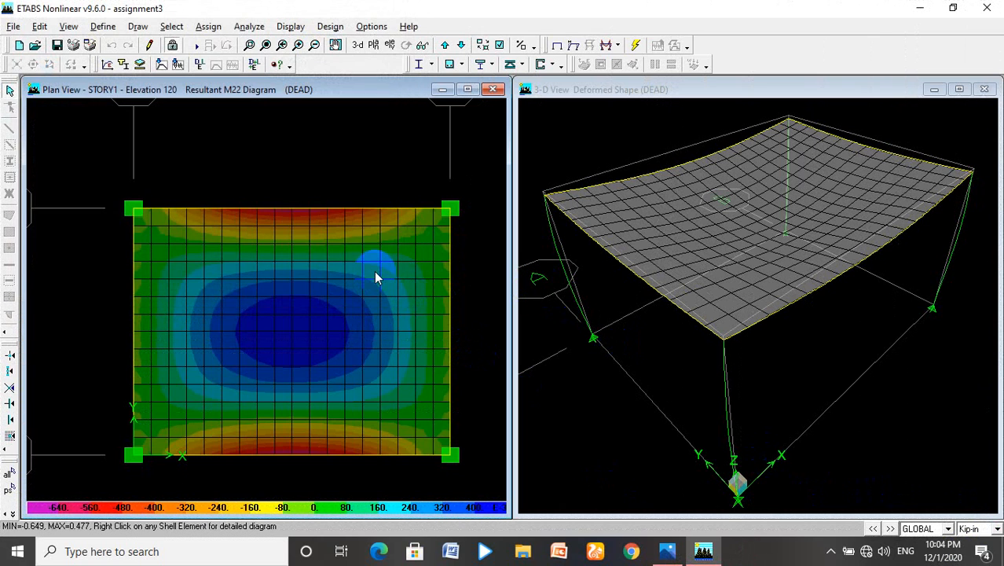
- Display the M11 shell force contours for the LIVE static load on the STORY1 plan view
click(291, 25)
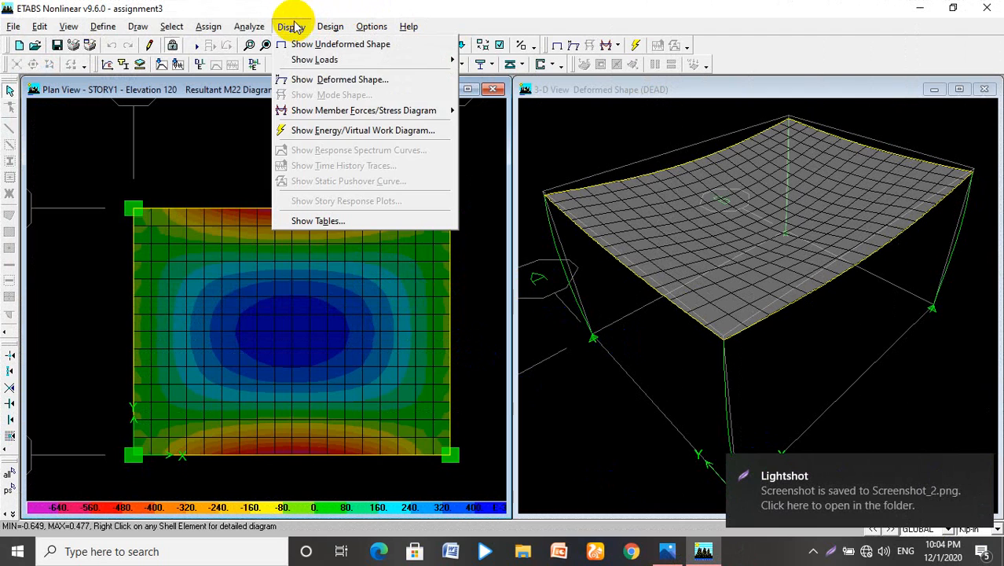
mouse_move(385, 112)
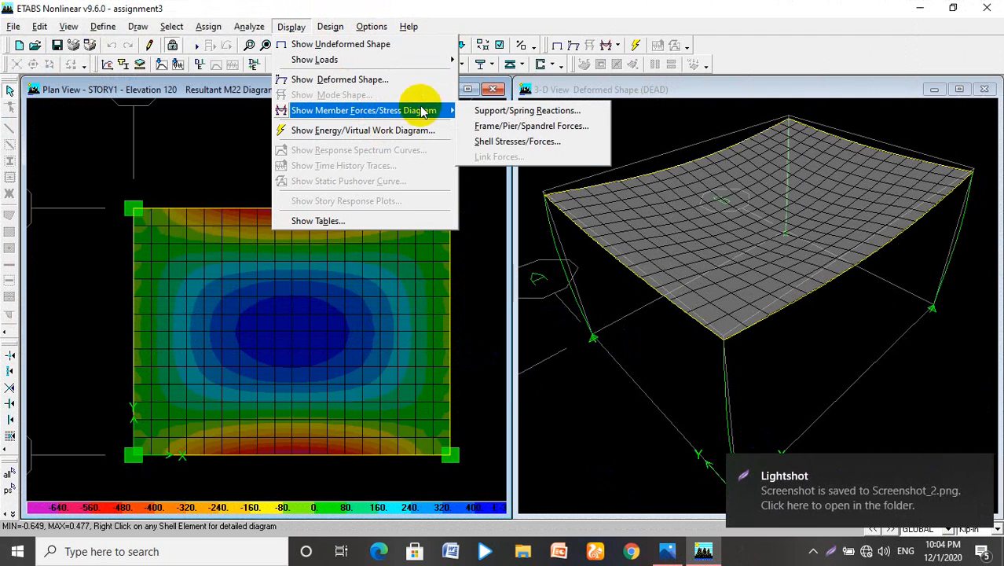
click(506, 140)
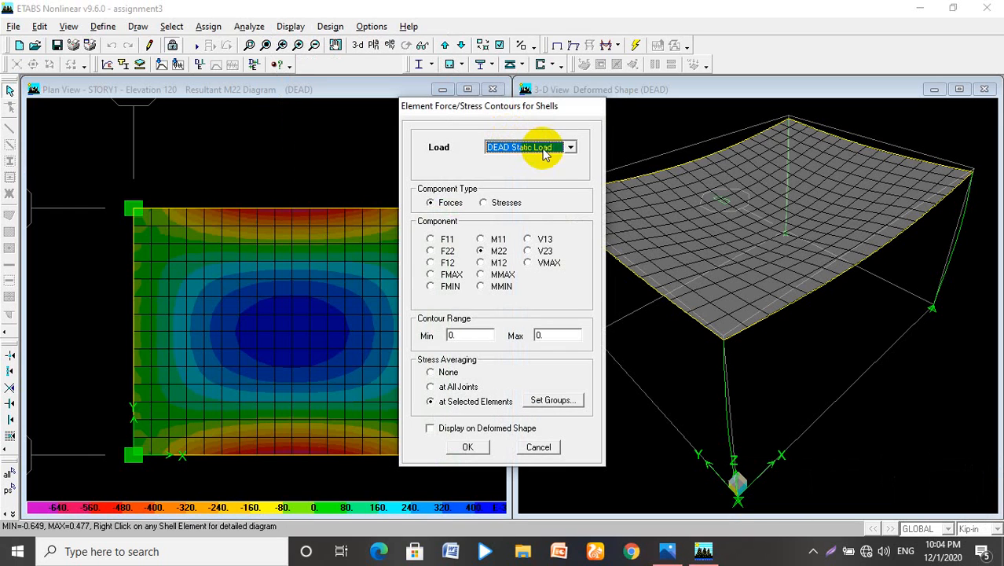
click(569, 147)
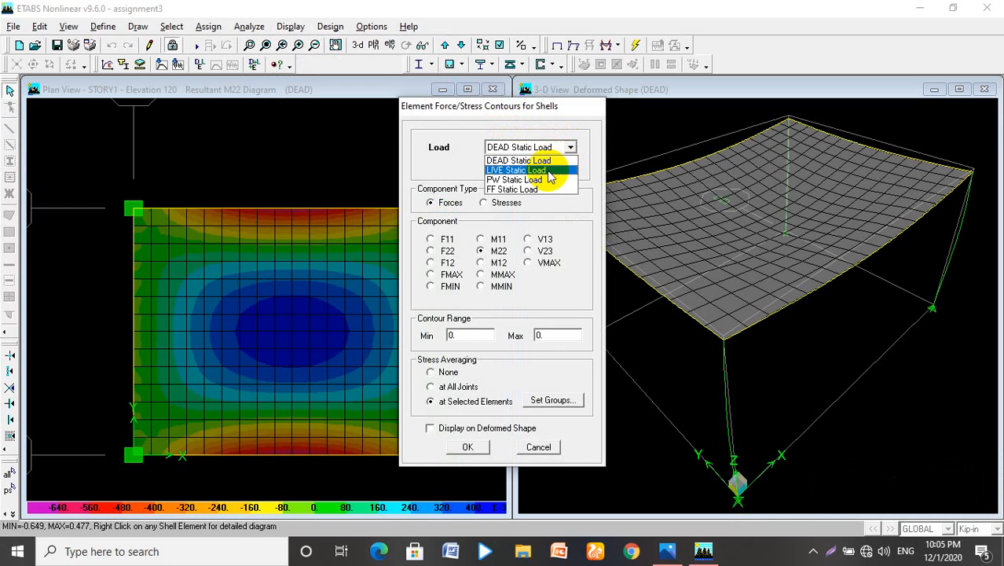
click(549, 170)
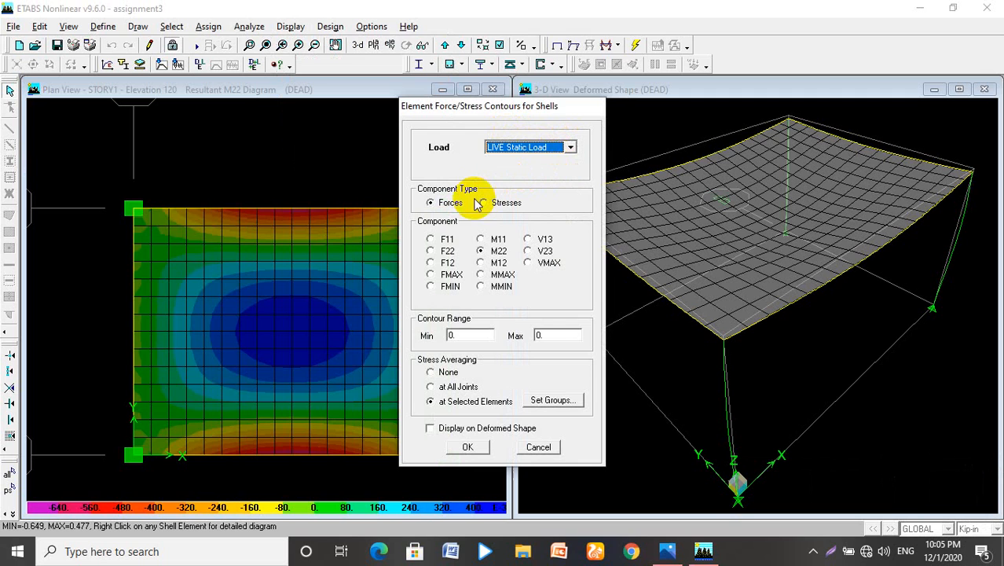
click(487, 240)
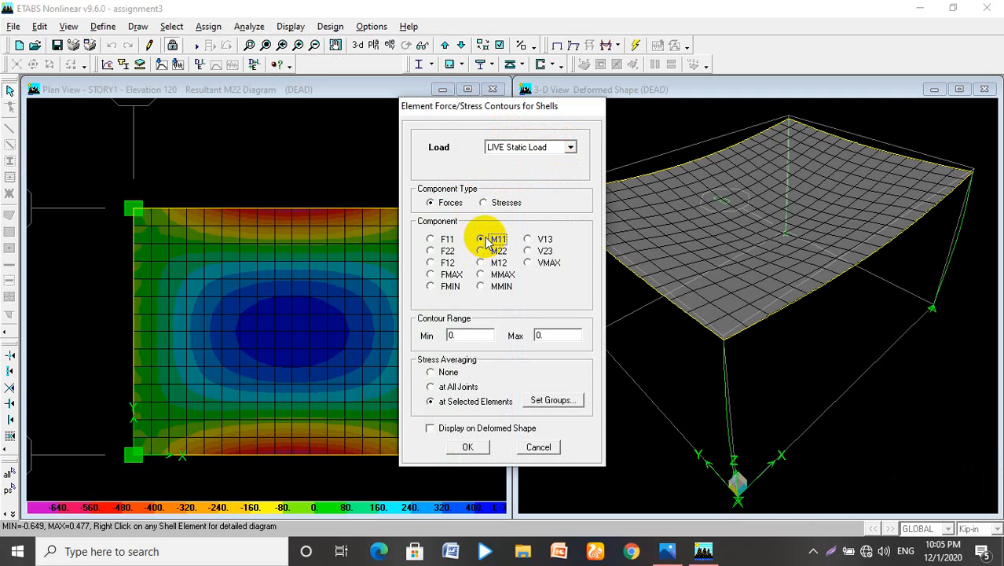
click(465, 448)
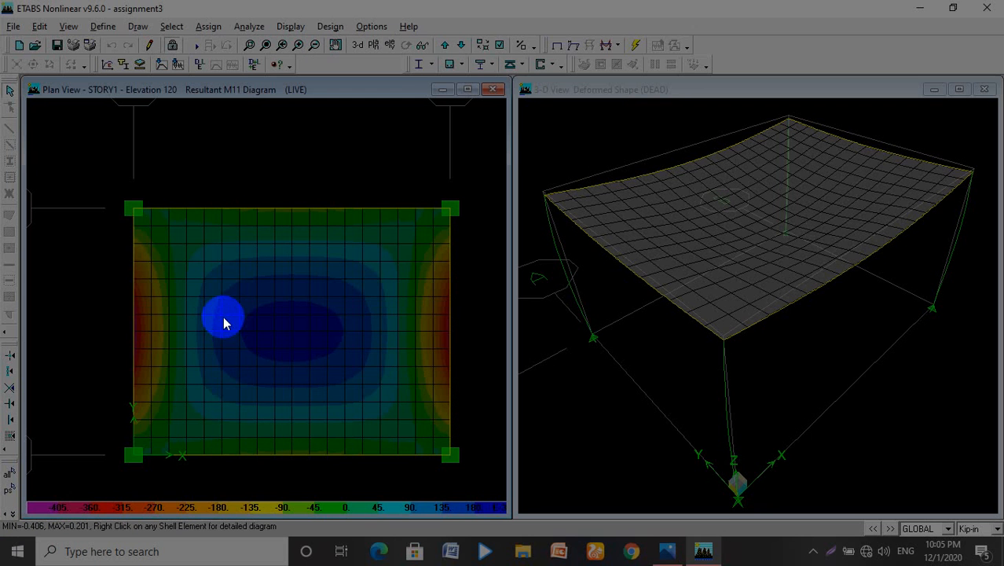
- Capture the ETABS window showing the LIVE load M11 diagram and save it as the PNG image Screenshot_3 in New folder
mouse_move(2, 3)
mouse_down()
mouse_move(642, 291)
mouse_move(911, 472)
mouse_move(978, 542)
mouse_move(1002, 541)
mouse_up()
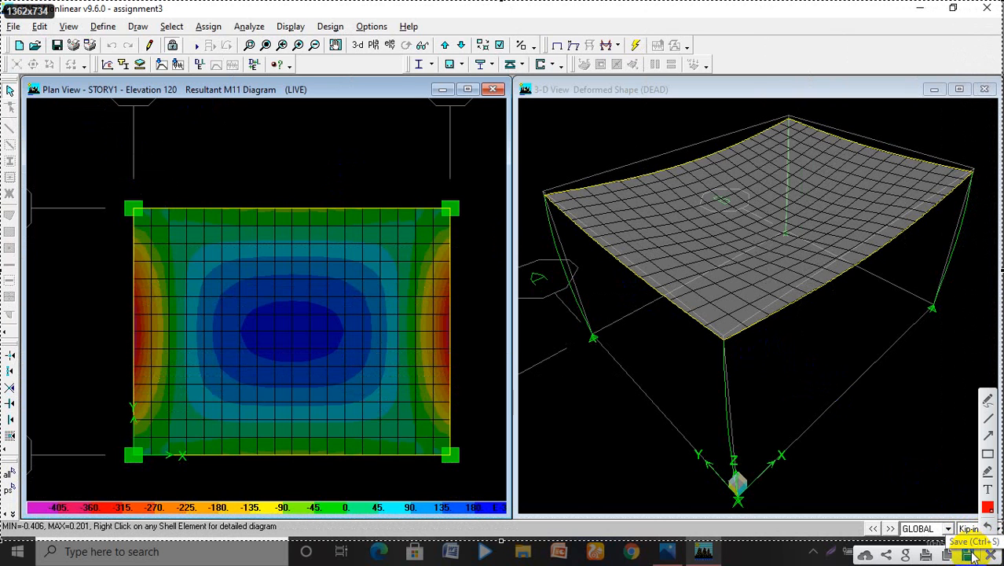
click(971, 554)
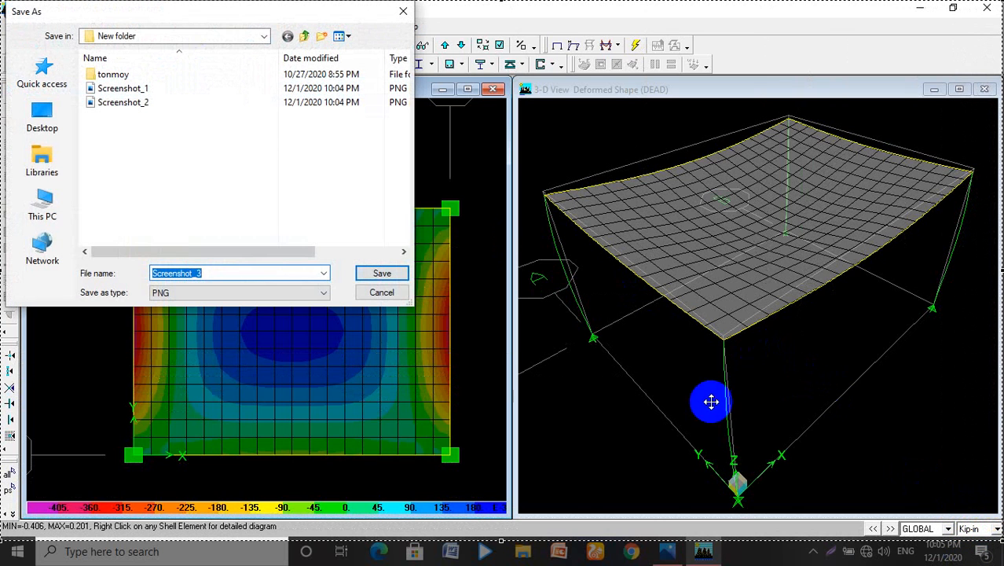
click(381, 273)
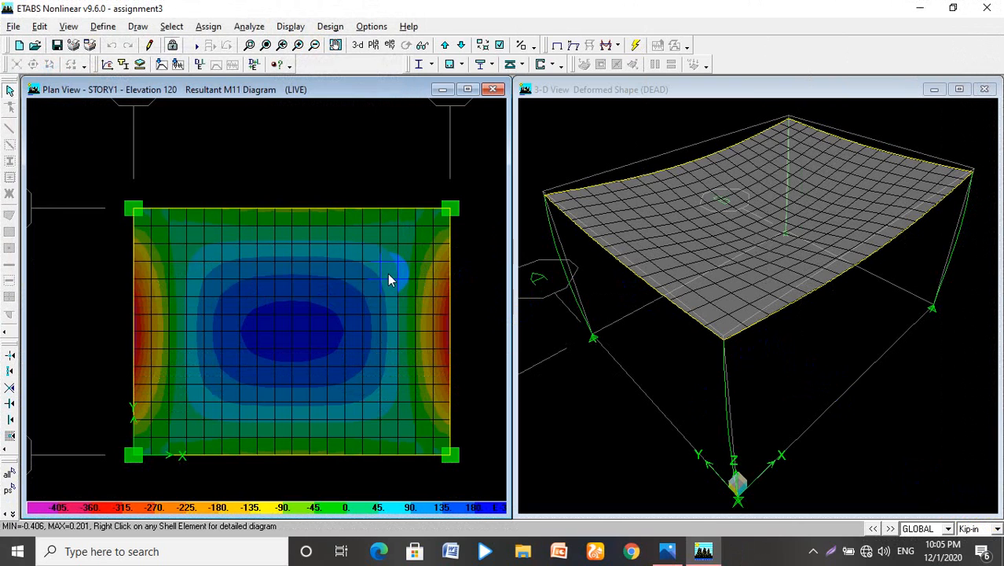